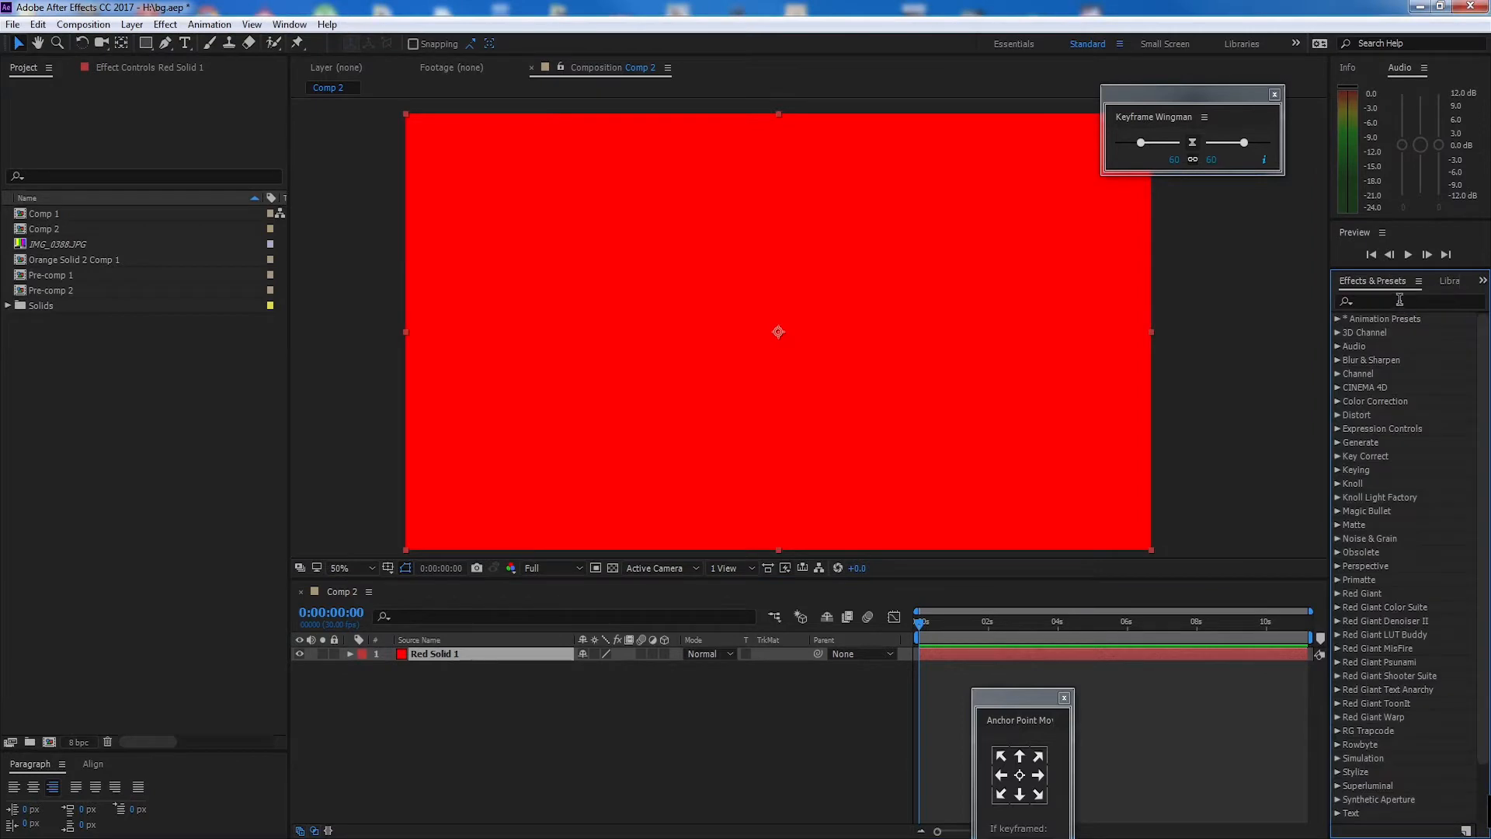
Step: Find the Gradient Ramp effect with the search term "ramp" and apply it to the Red Solid 1 layer
{"action": "left_click", "coordinate": [1413, 300]}
{"action": "type", "text": "ramp"}
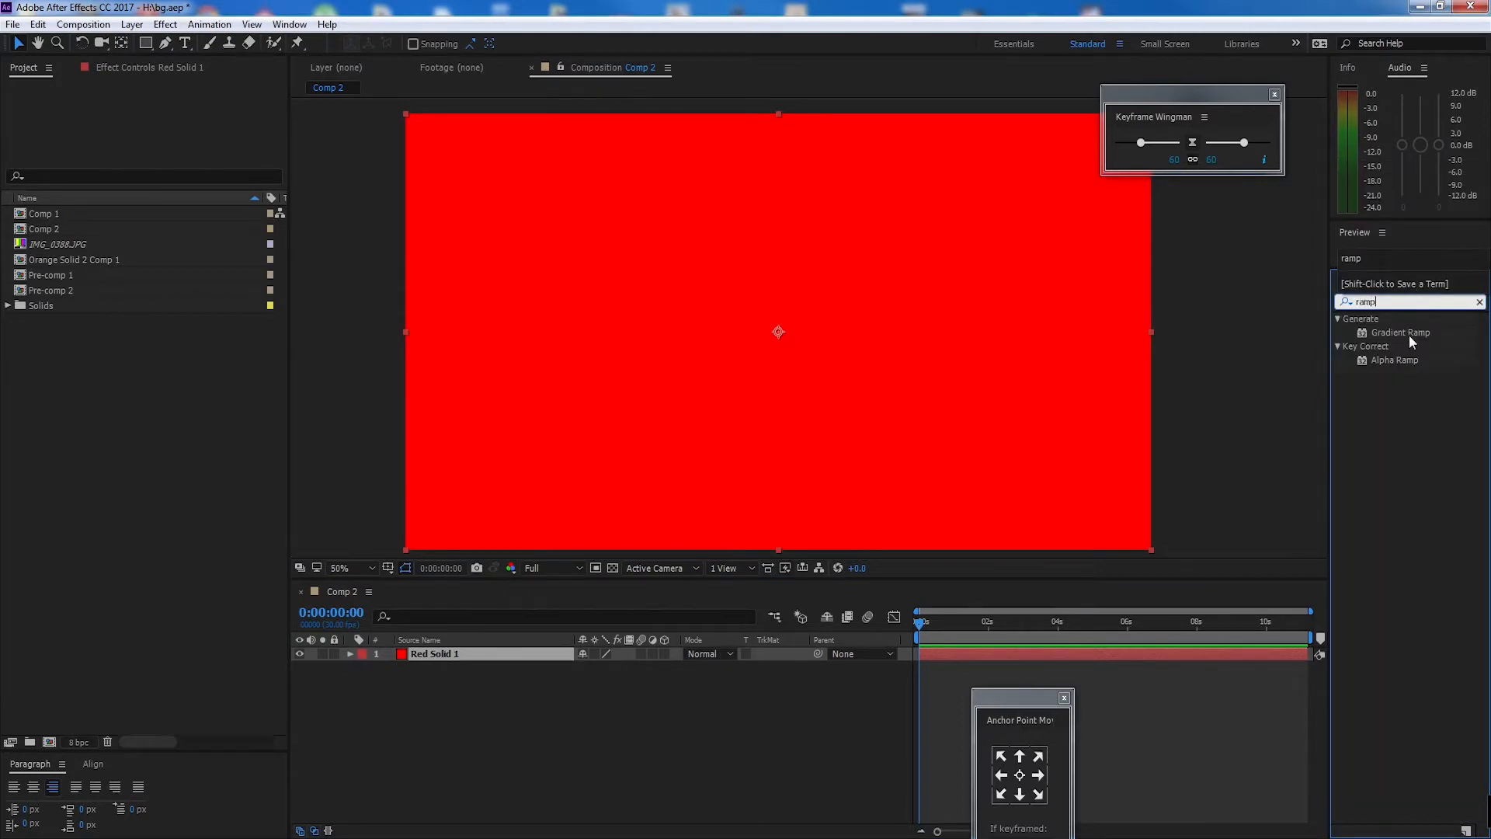
{"action": "double_click", "coordinate": [1409, 333]}
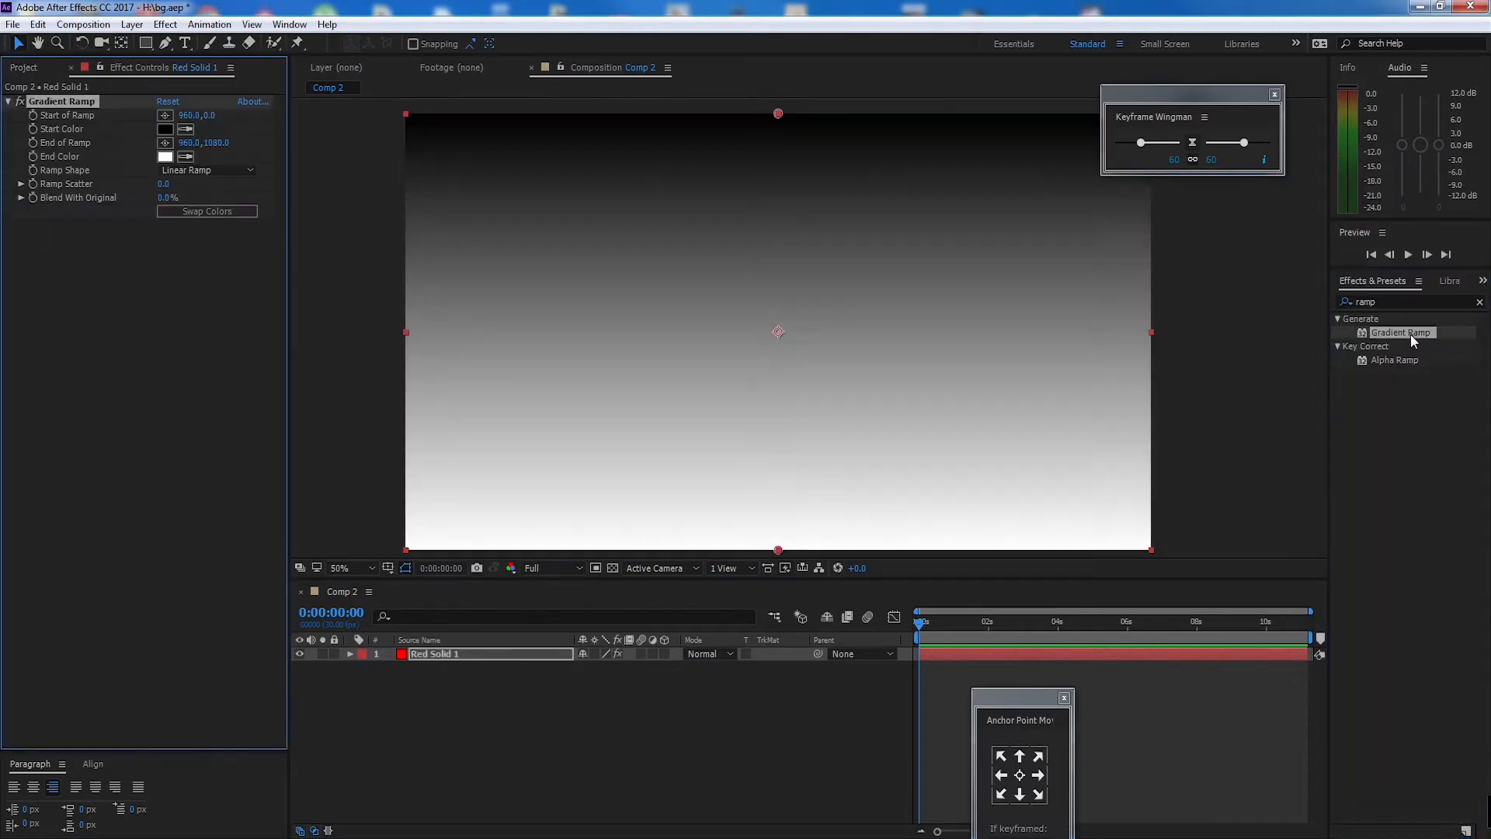
Step: Change the Gradient Ramp's shape to Radial Ramp and swap its start and end colors
{"action": "left_click", "coordinate": [214, 170]}
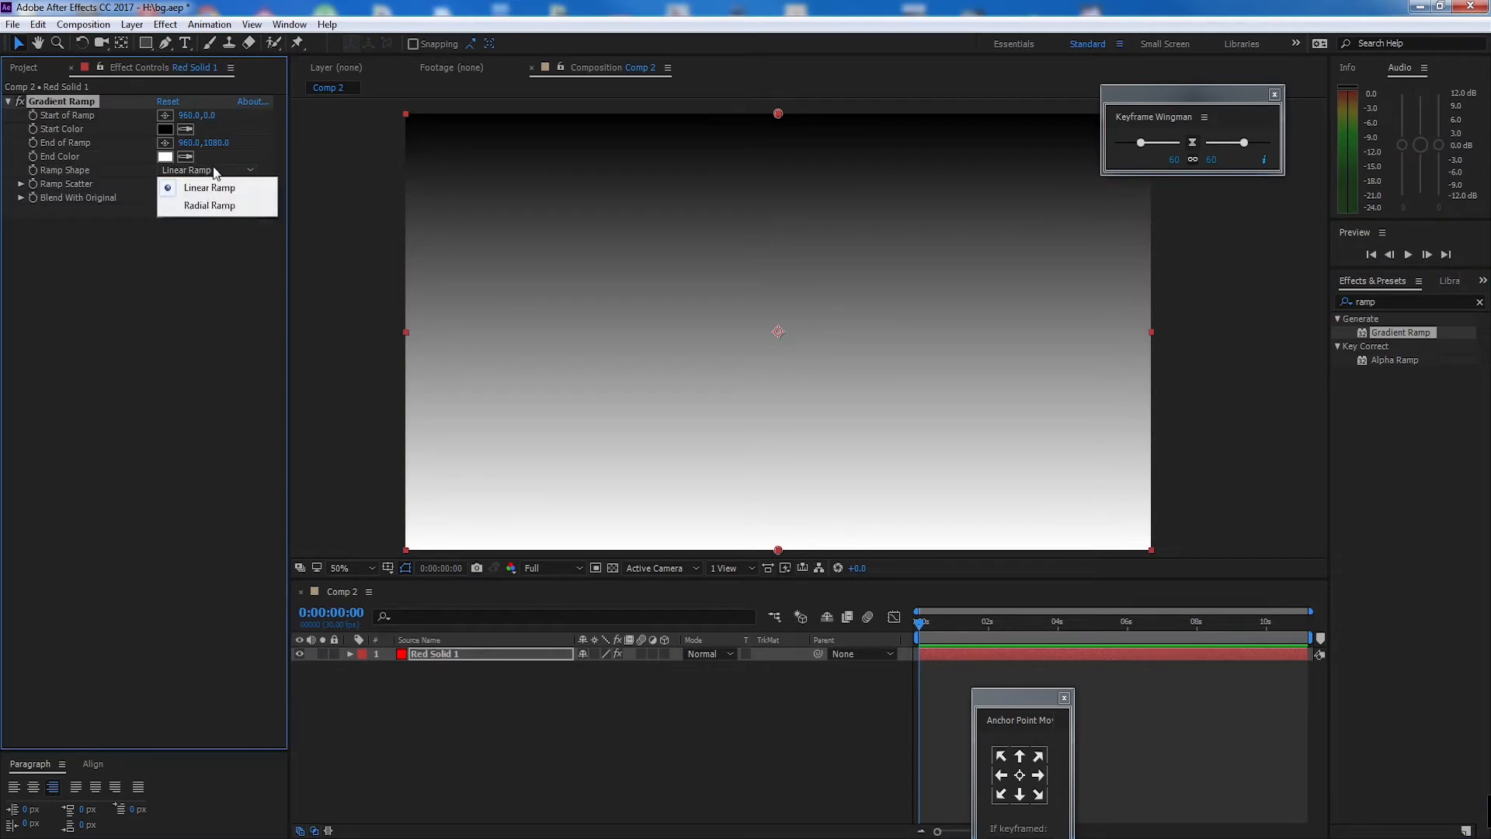
{"action": "left_click", "coordinate": [242, 207]}
{"action": "left_click", "coordinate": [208, 211]}
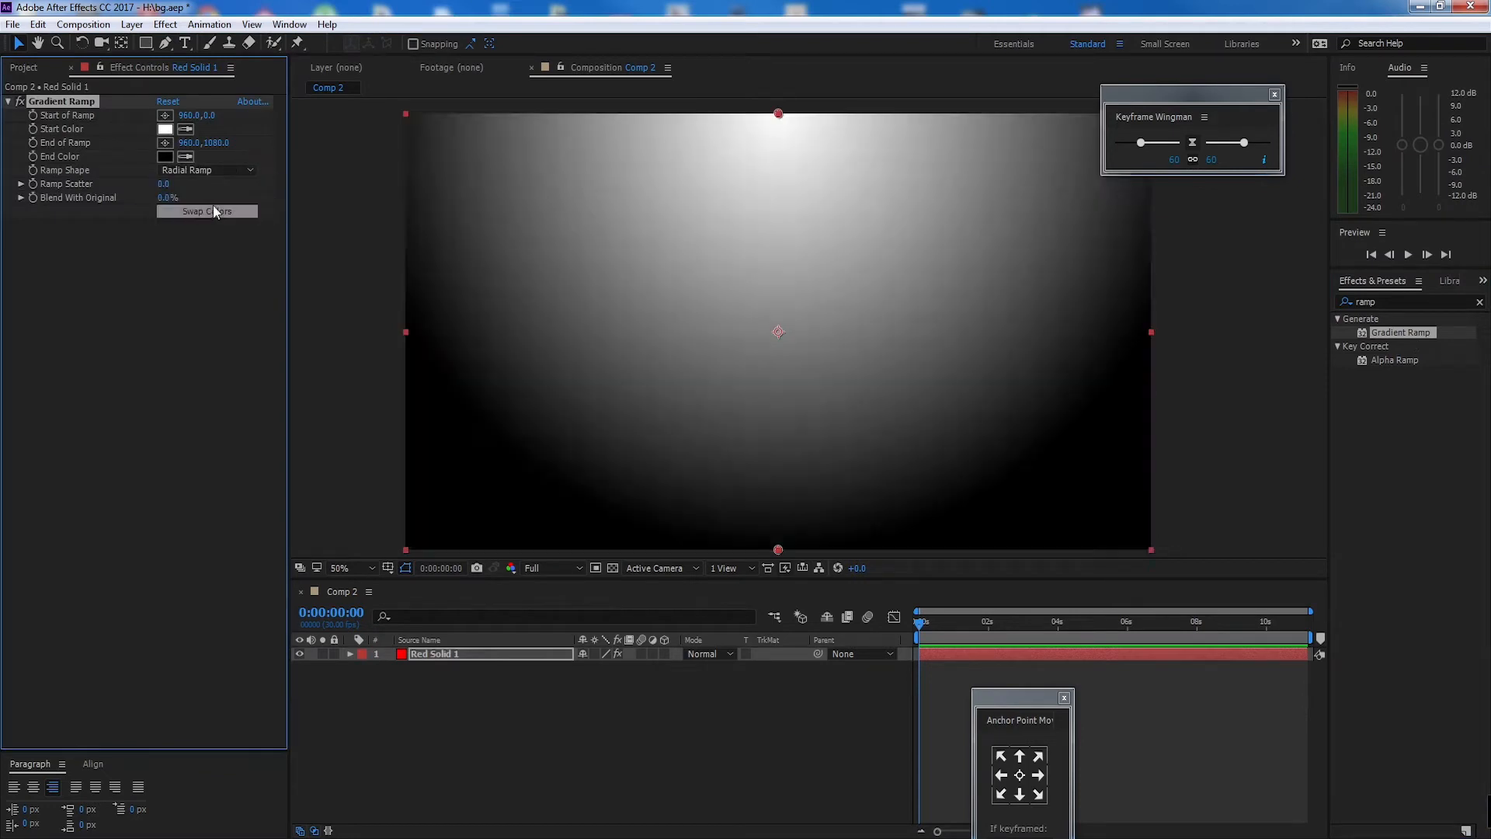
Step: Set the Gradient Ramp's start color to a saturated purple
{"action": "left_click", "coordinate": [165, 130]}
{"action": "left_click", "coordinate": [358, 347]}
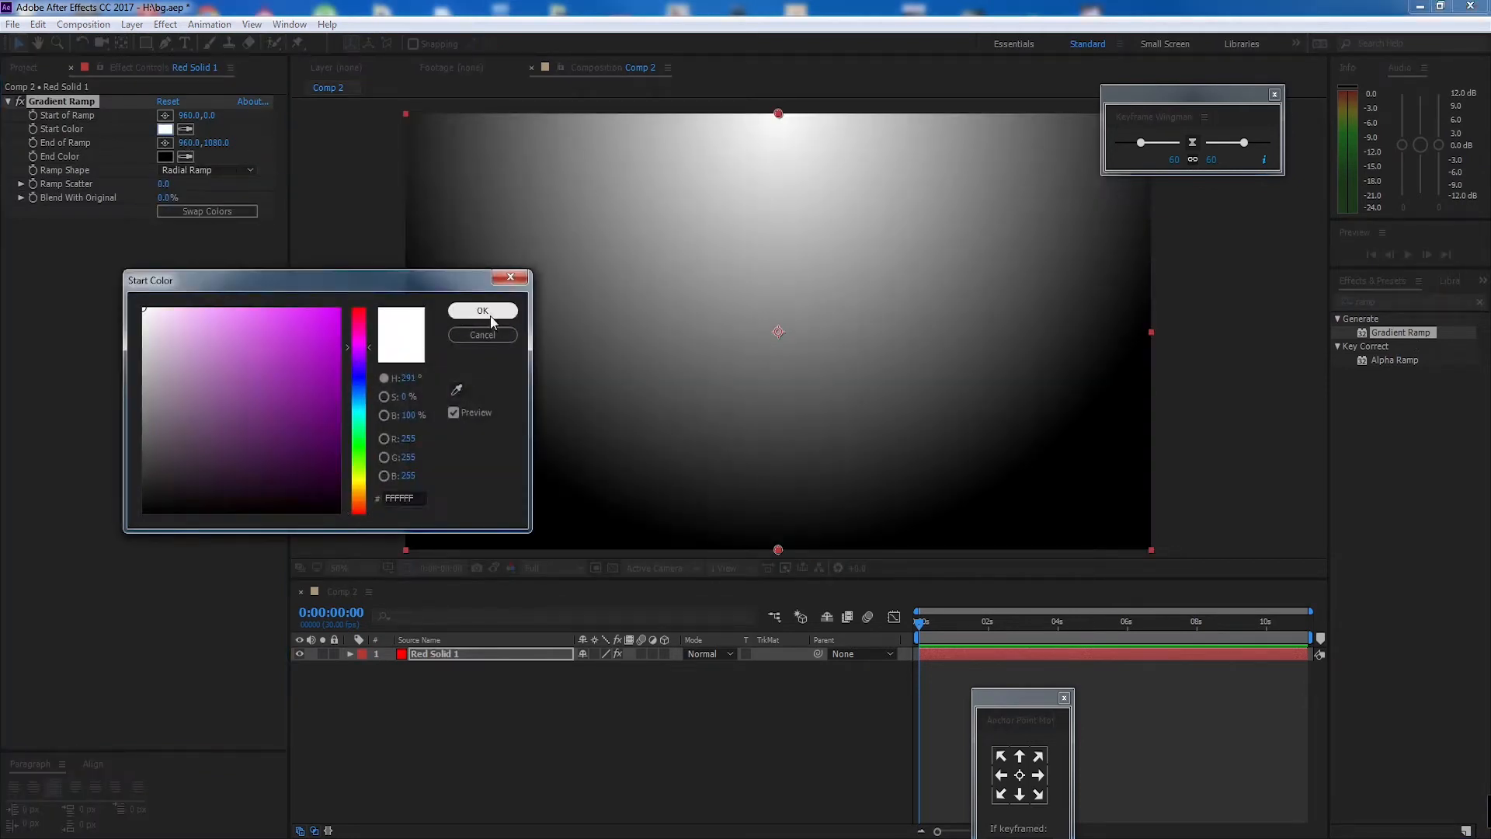
{"action": "left_click", "coordinate": [166, 130]}
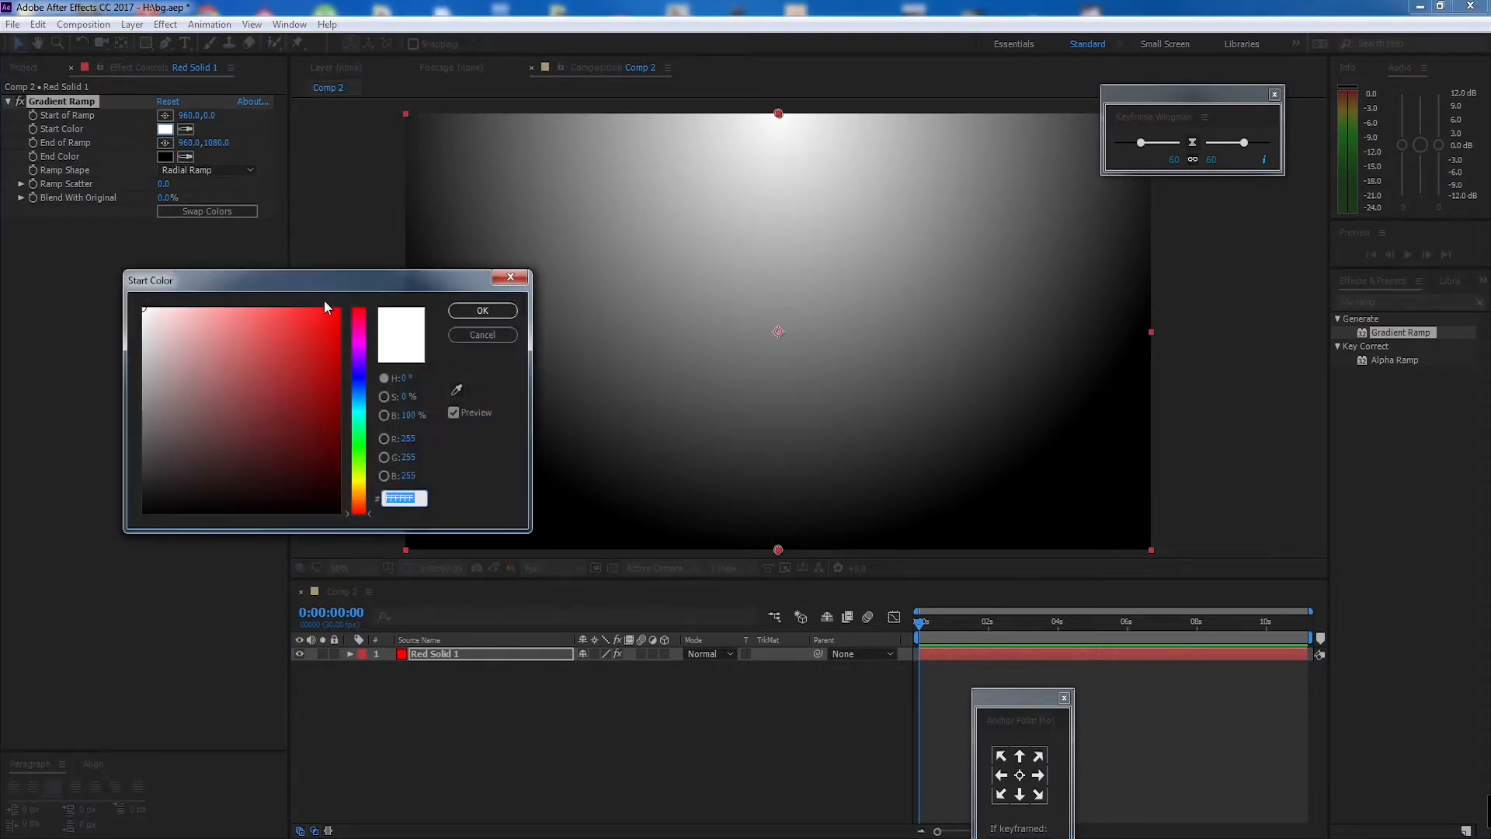
{"action": "left_click", "coordinate": [362, 360]}
{"action": "left_click", "coordinate": [326, 342]}
{"action": "left_click", "coordinate": [482, 311]}
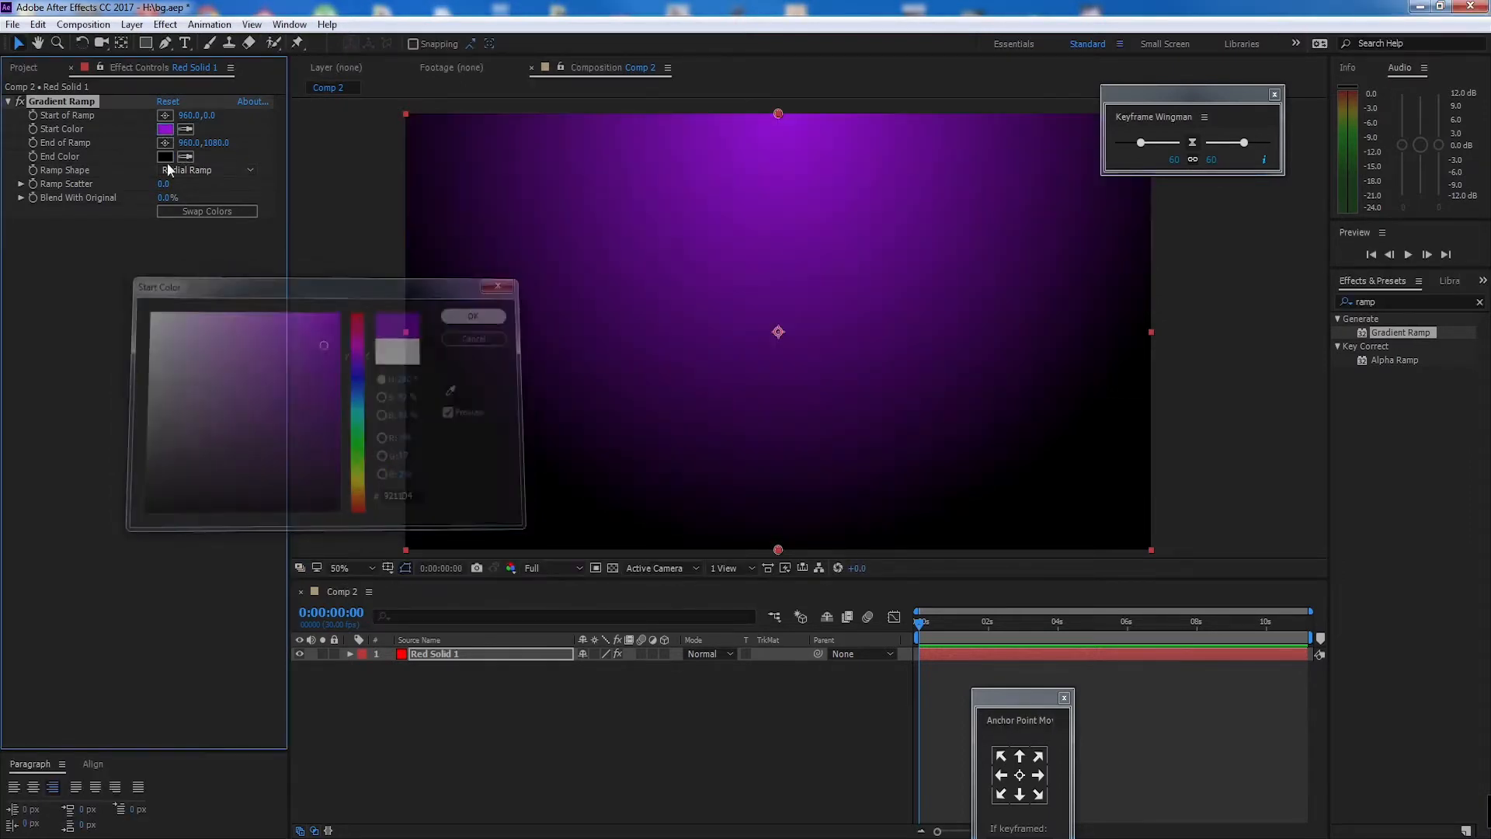
Step: Set the Gradient Ramp's end color to a dark violet, hex 30115A
{"action": "left_click", "coordinate": [168, 159]}
{"action": "left_click", "coordinate": [359, 386]}
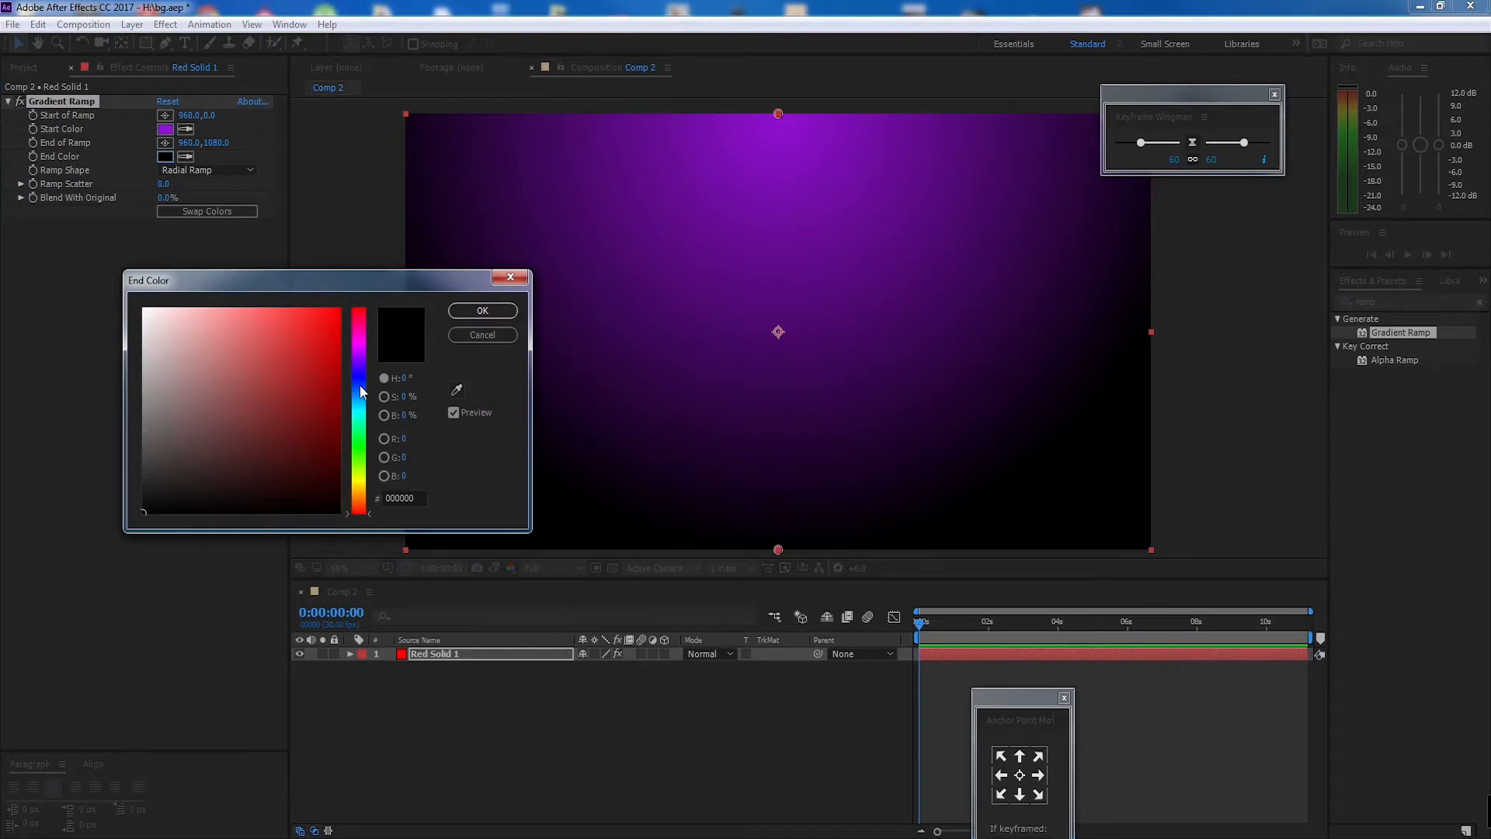
{"action": "left_click", "coordinate": [314, 362]}
{"action": "left_click", "coordinate": [358, 378]}
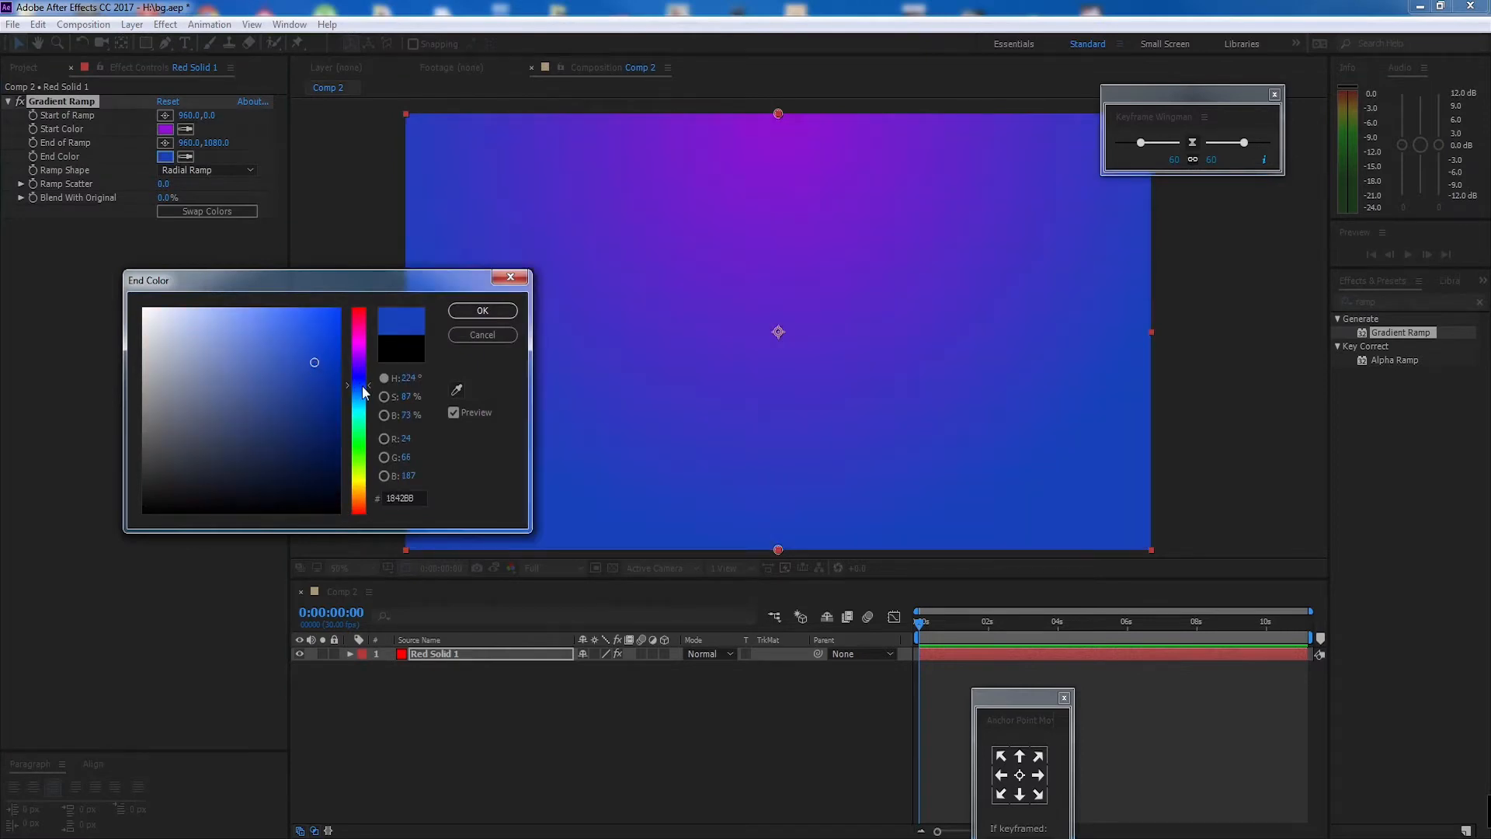
{"action": "left_click", "coordinate": [365, 347]}
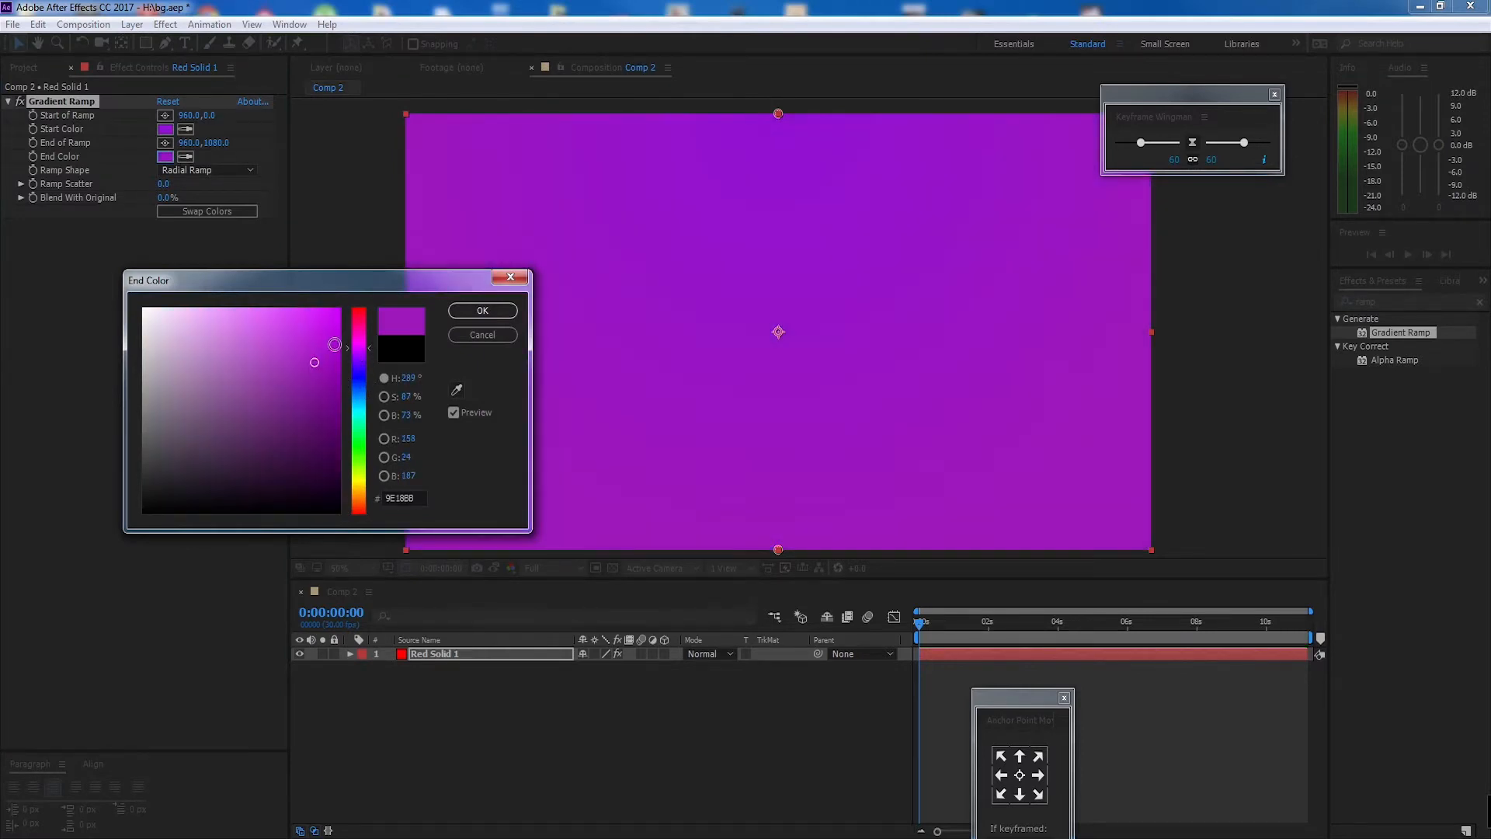
{"action": "left_click_drag", "start_coordinate": [317, 361], "coordinate": [302, 440]}
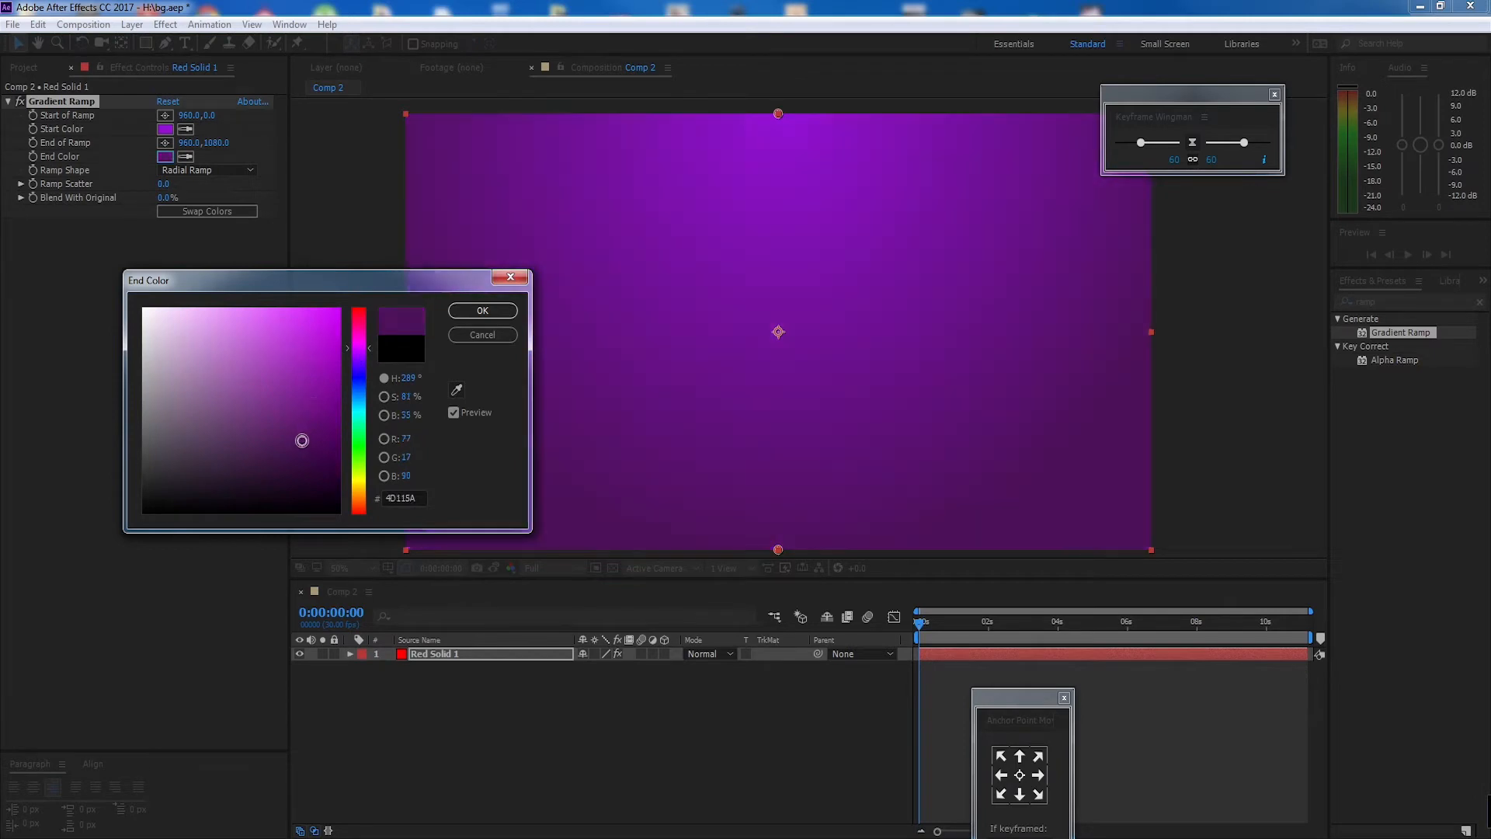
{"action": "left_click", "coordinate": [371, 362]}
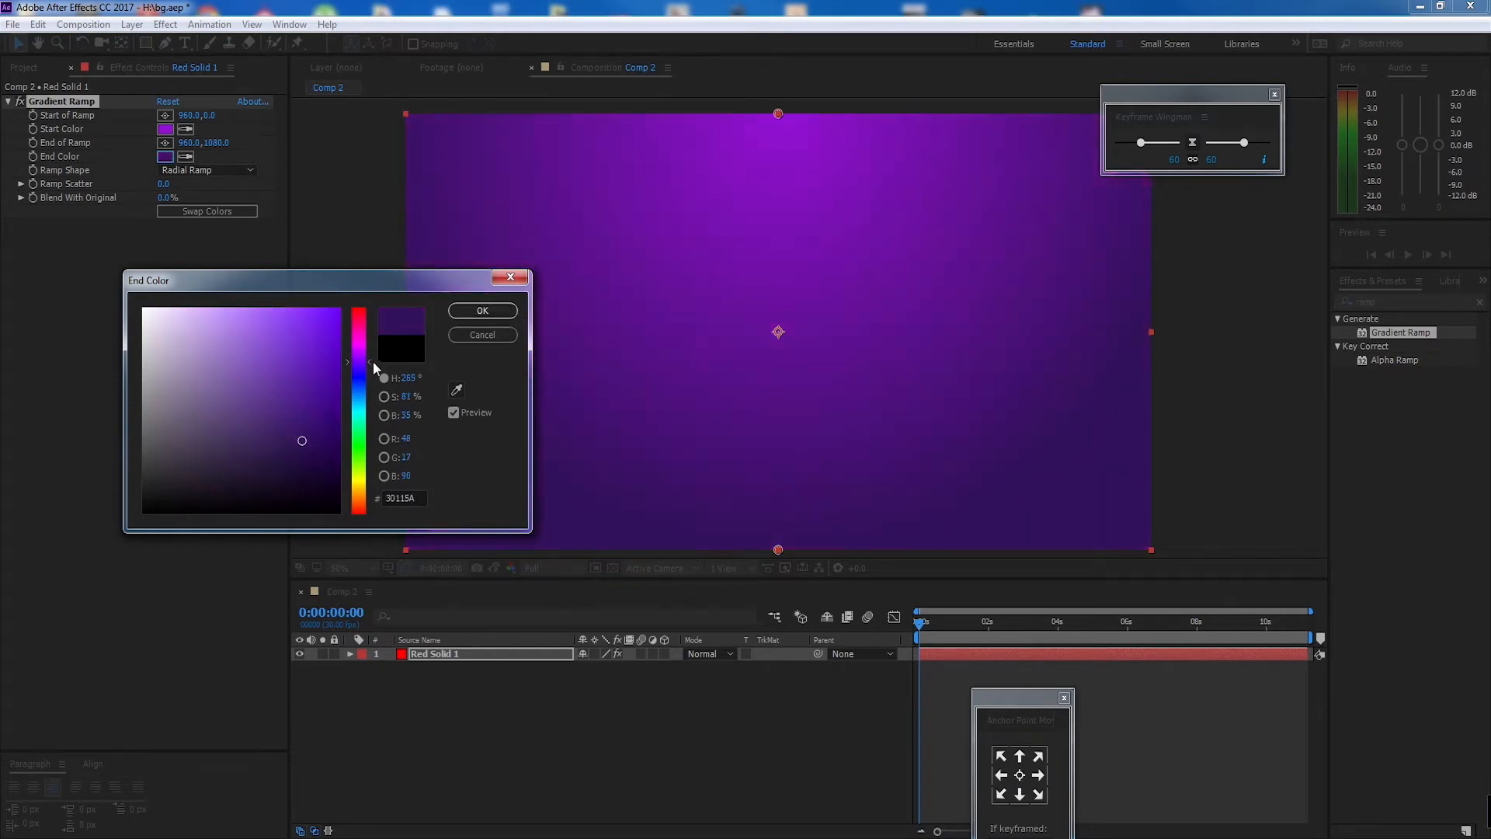
{"action": "left_click", "coordinate": [482, 310]}
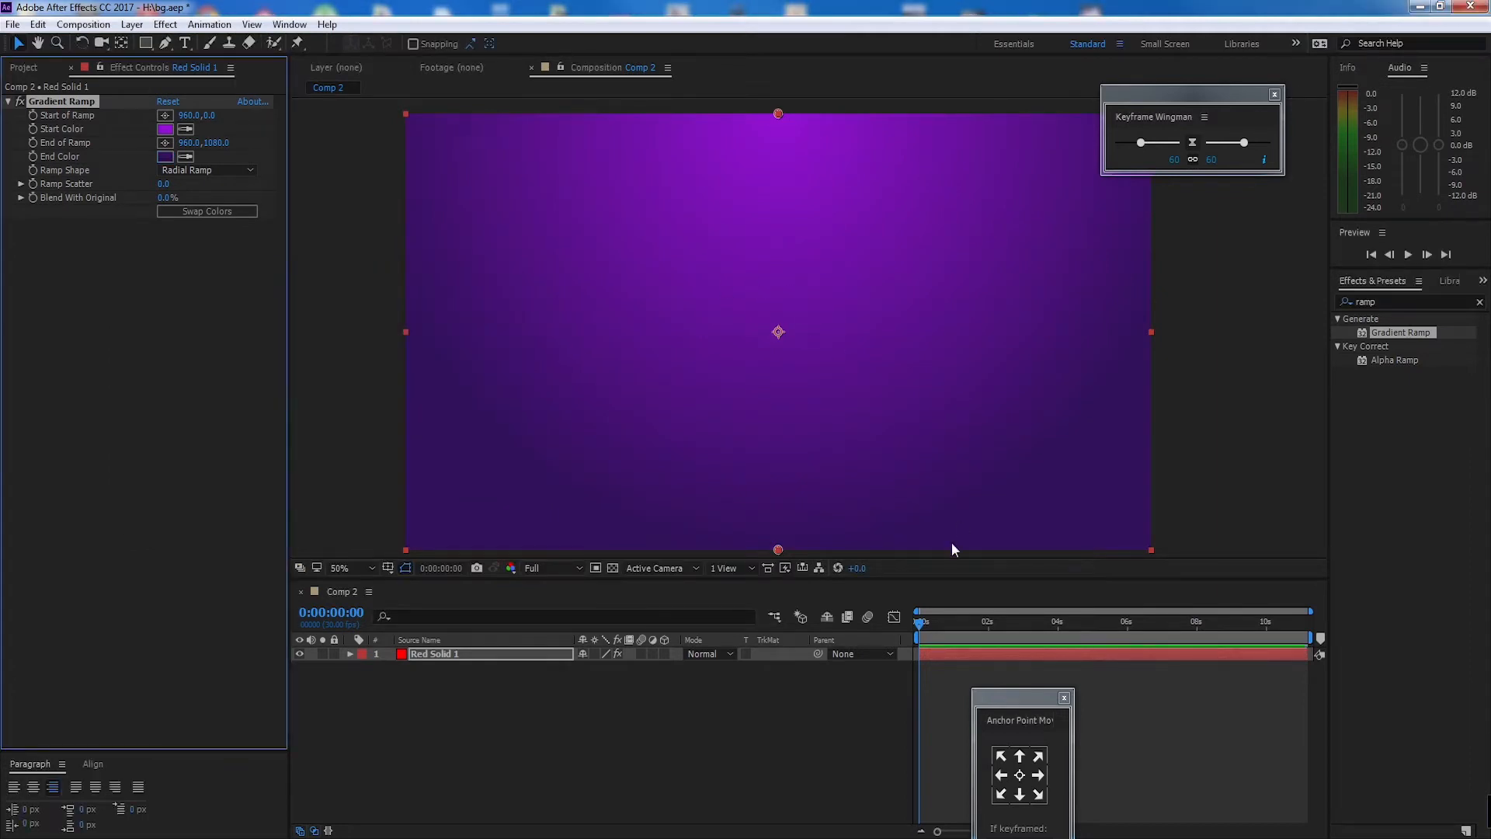
Step: Duplicate the Red Solid 1 layer and remove the Gradient Ramp effect from the upper copy
{"action": "left_click", "coordinate": [487, 653]}
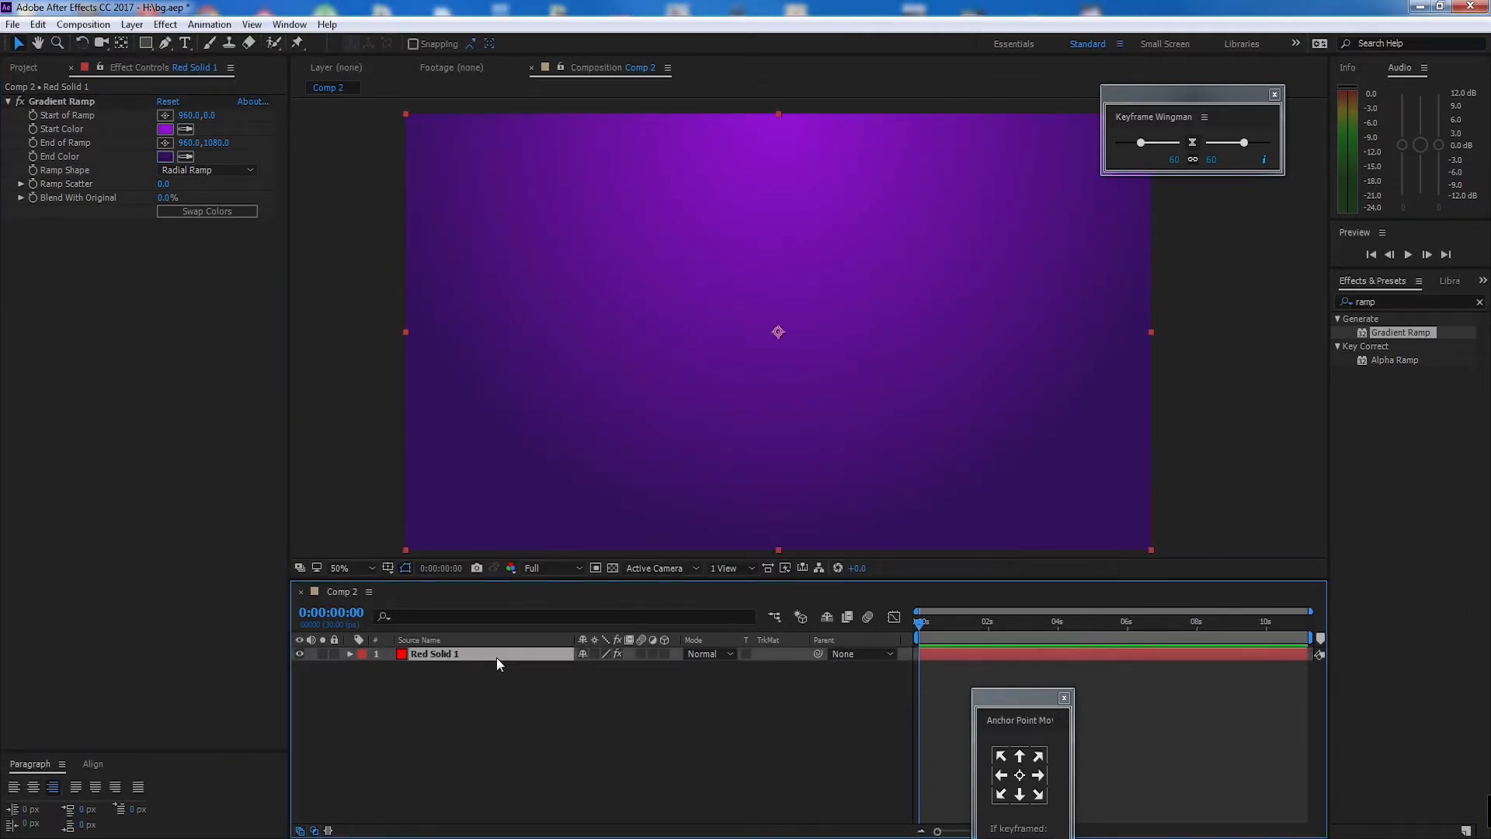
{"action": "key", "text": "ctrl+d"}
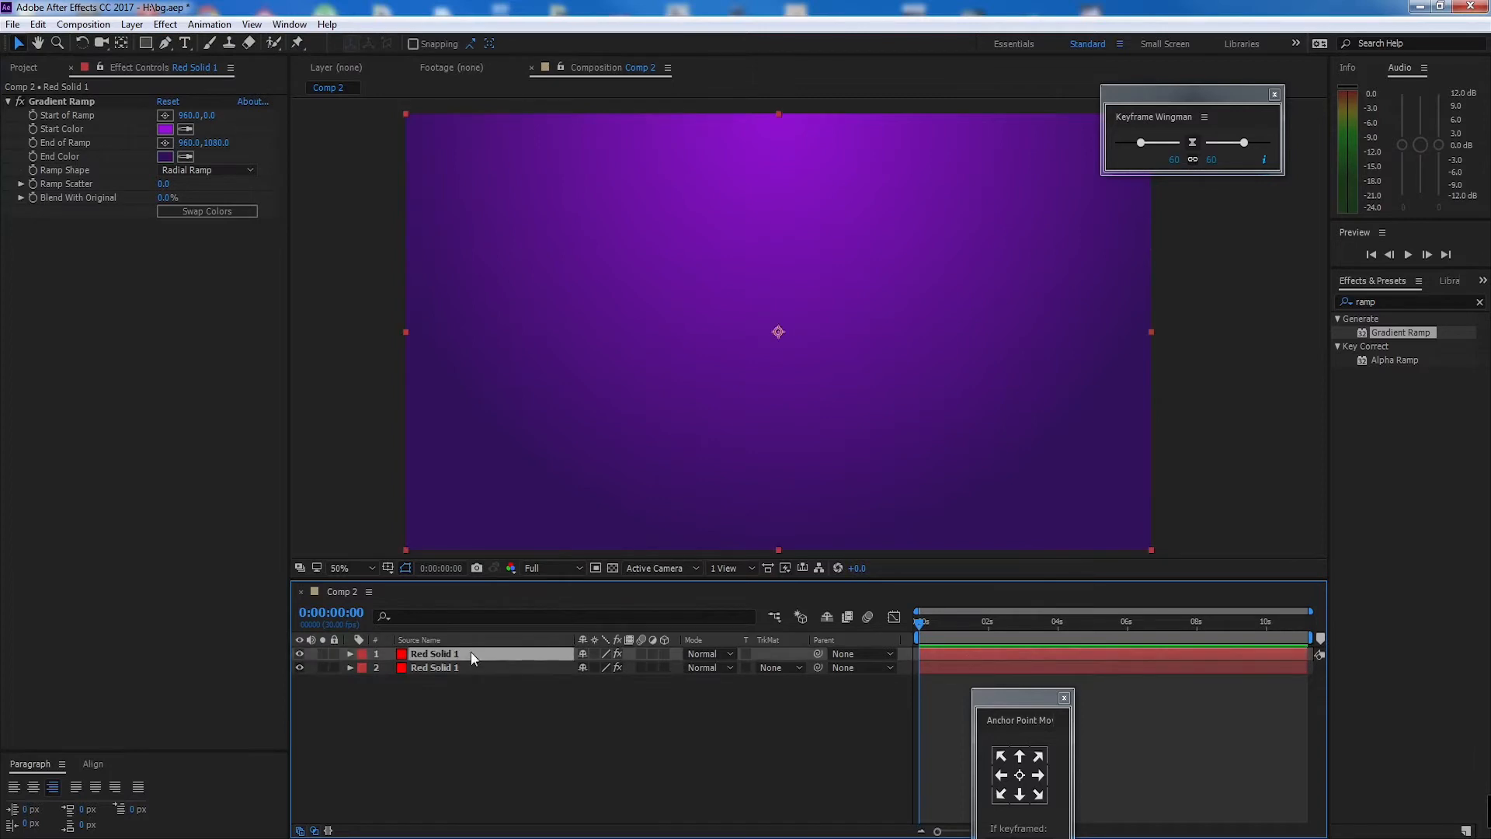
{"action": "left_click", "coordinate": [51, 103]}
{"action": "key", "text": "Delete"}
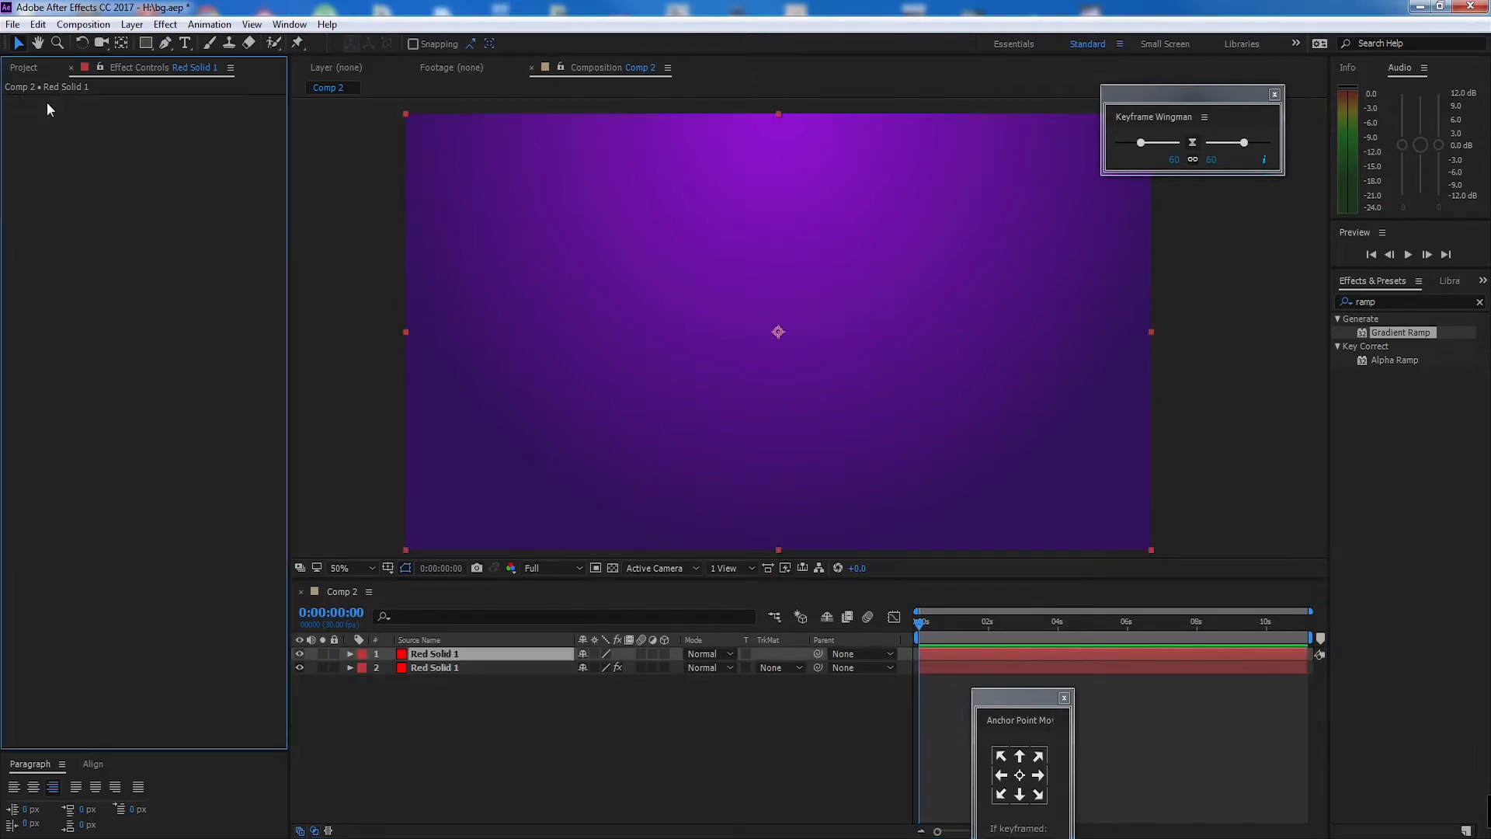
Step: Find the Fractal Noise effect with the search term "frac" and apply it to the upper Red Solid 1 layer
{"action": "left_click", "coordinate": [502, 731]}
{"action": "left_click", "coordinate": [478, 654]}
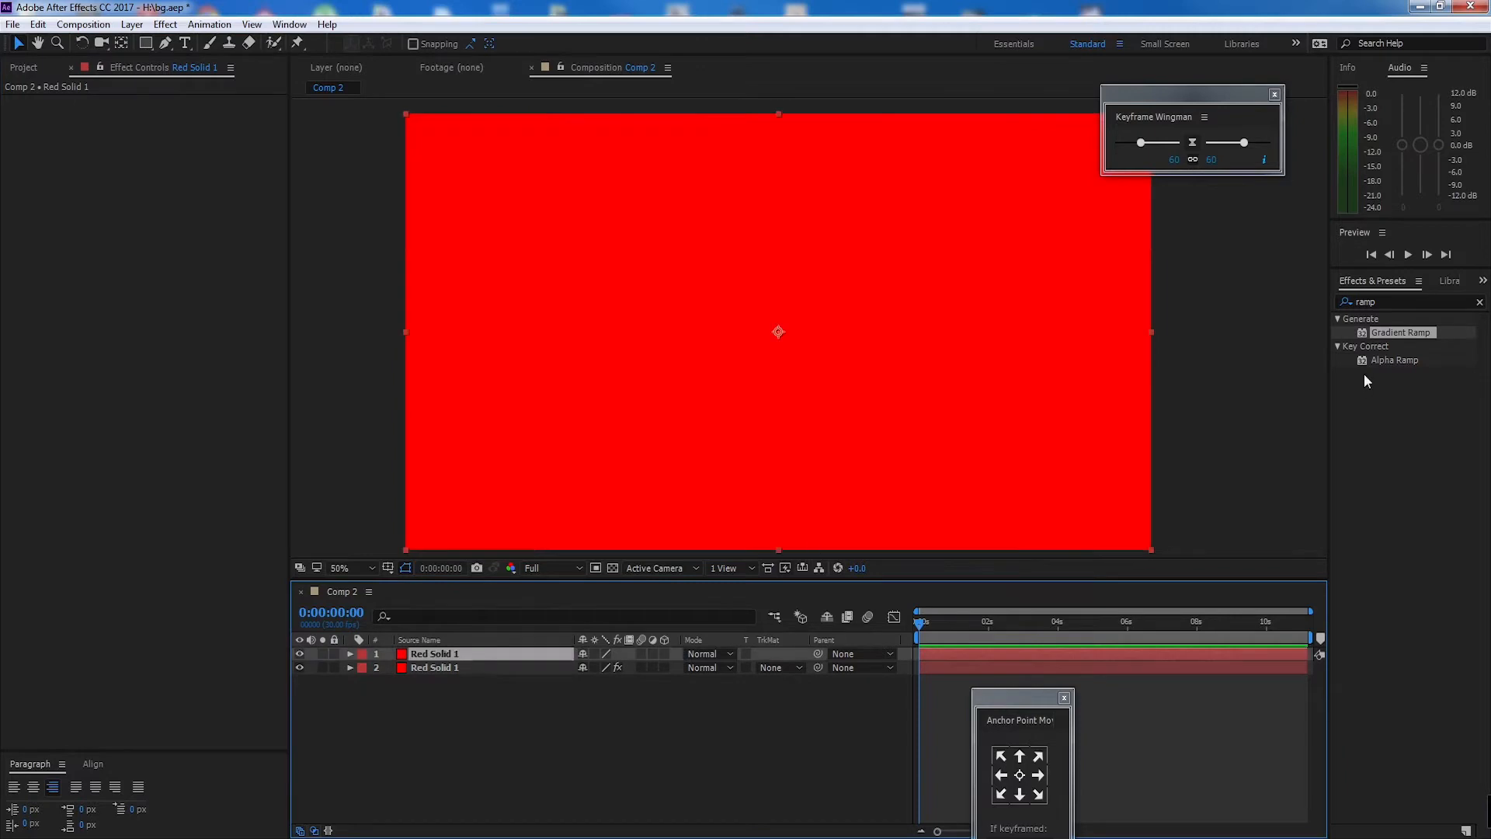
{"action": "left_click", "coordinate": [1482, 281]}
{"action": "left_click", "coordinate": [1438, 302]}
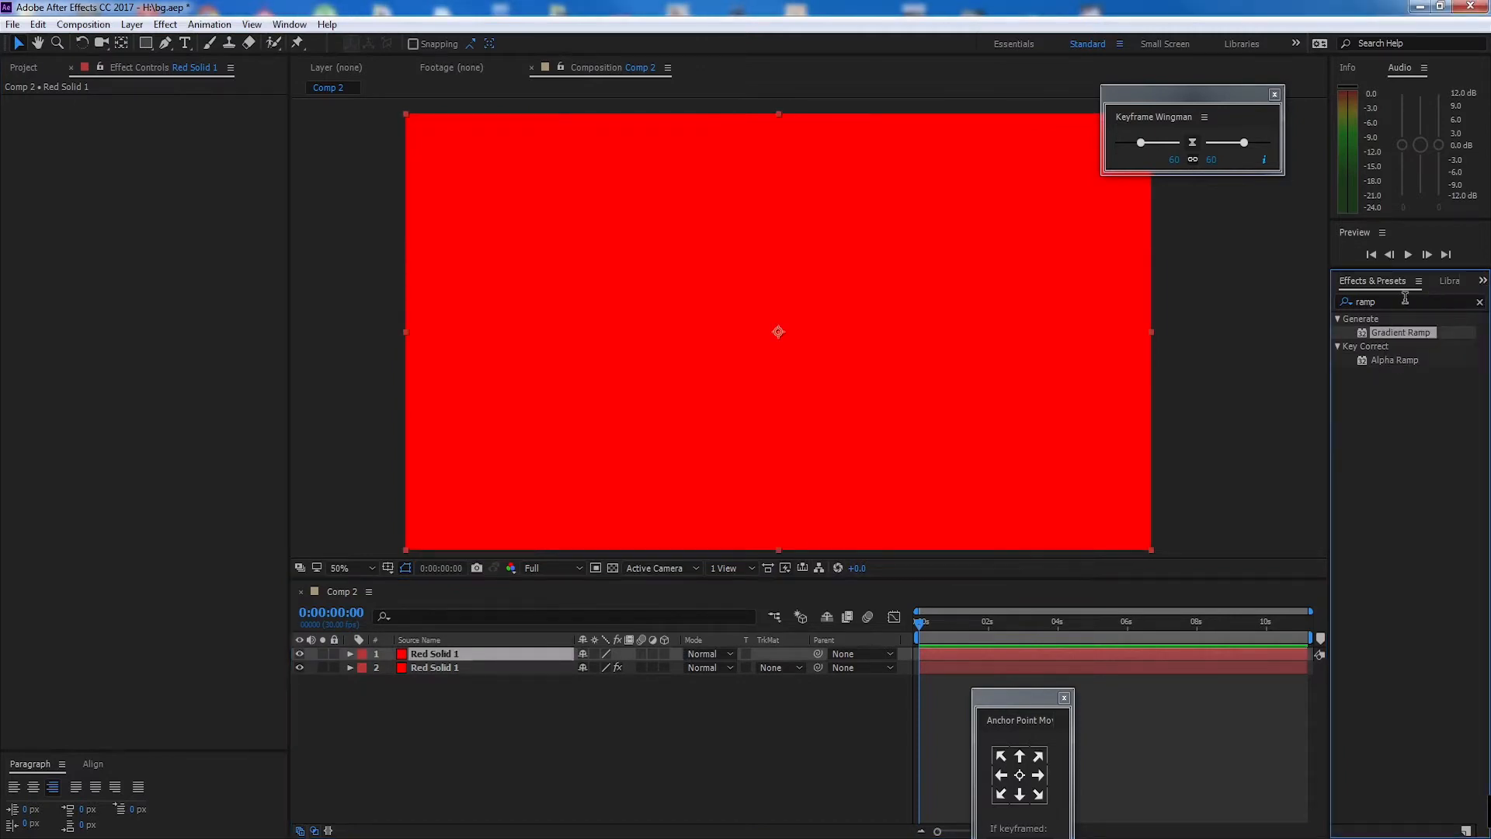
{"action": "left_click", "coordinate": [1404, 302]}
{"action": "type", "text": "frac"}
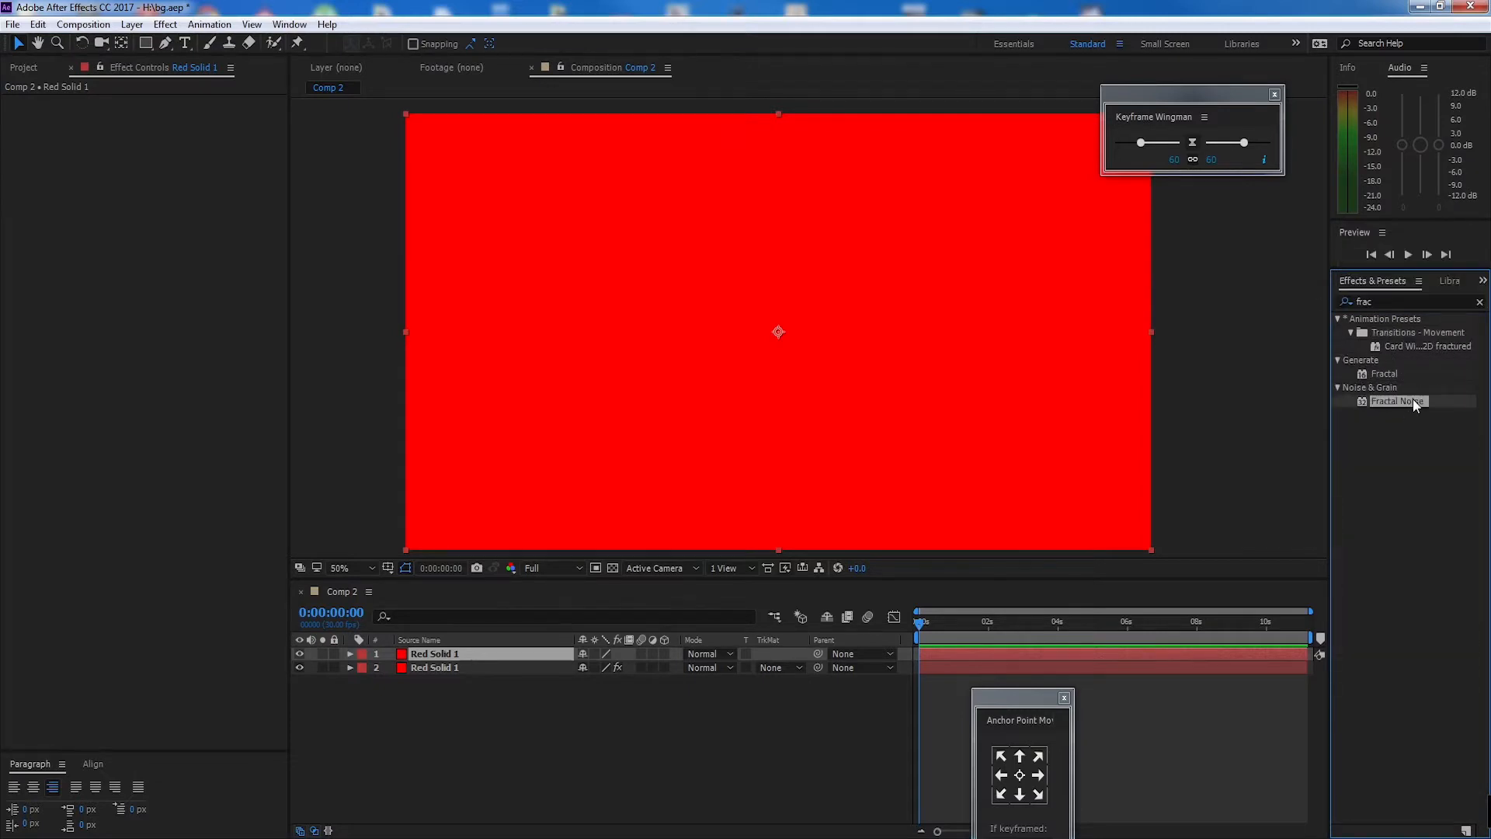
{"action": "double_click", "coordinate": [1413, 398]}
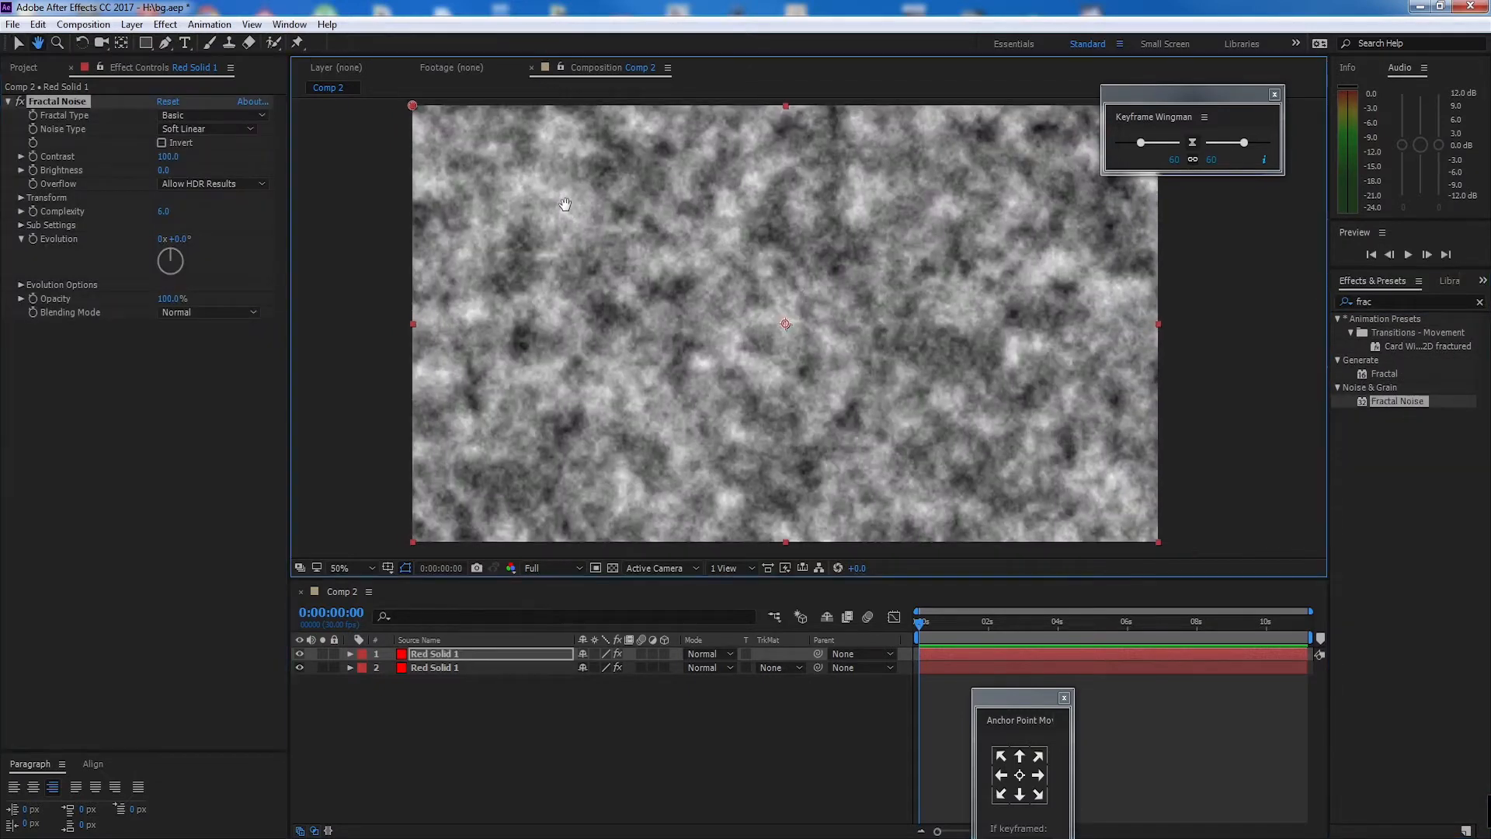
Step: Set the Fractal Noise effect's fractal type to Strings and its noise type to Spline
{"action": "left_click_drag", "start_coordinate": [551, 580], "coordinate": [551, 597]}
{"action": "left_click_drag", "start_coordinate": [687, 364], "coordinate": [683, 363]}
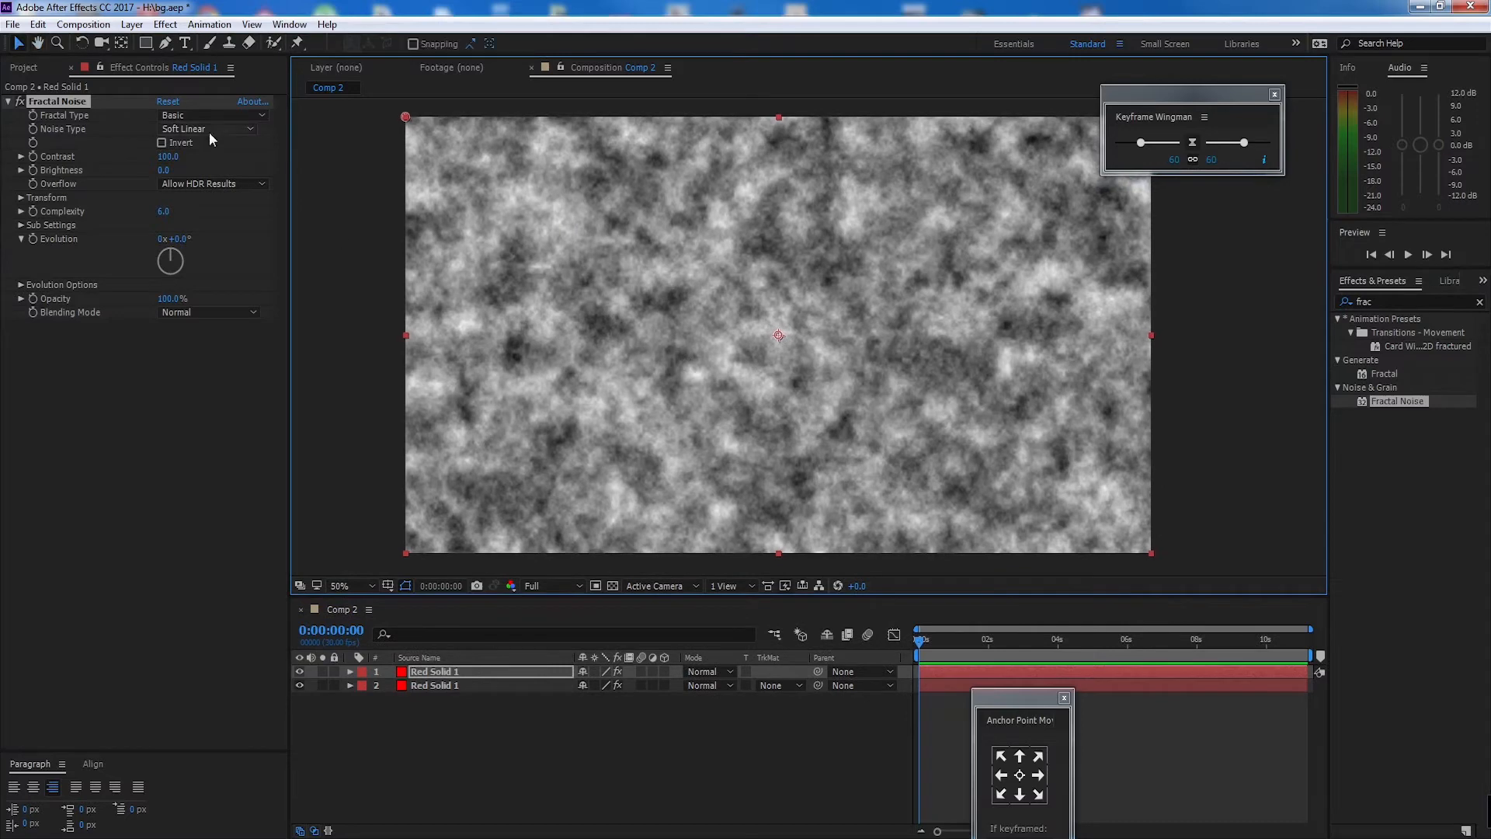
{"action": "left_click", "coordinate": [210, 115]}
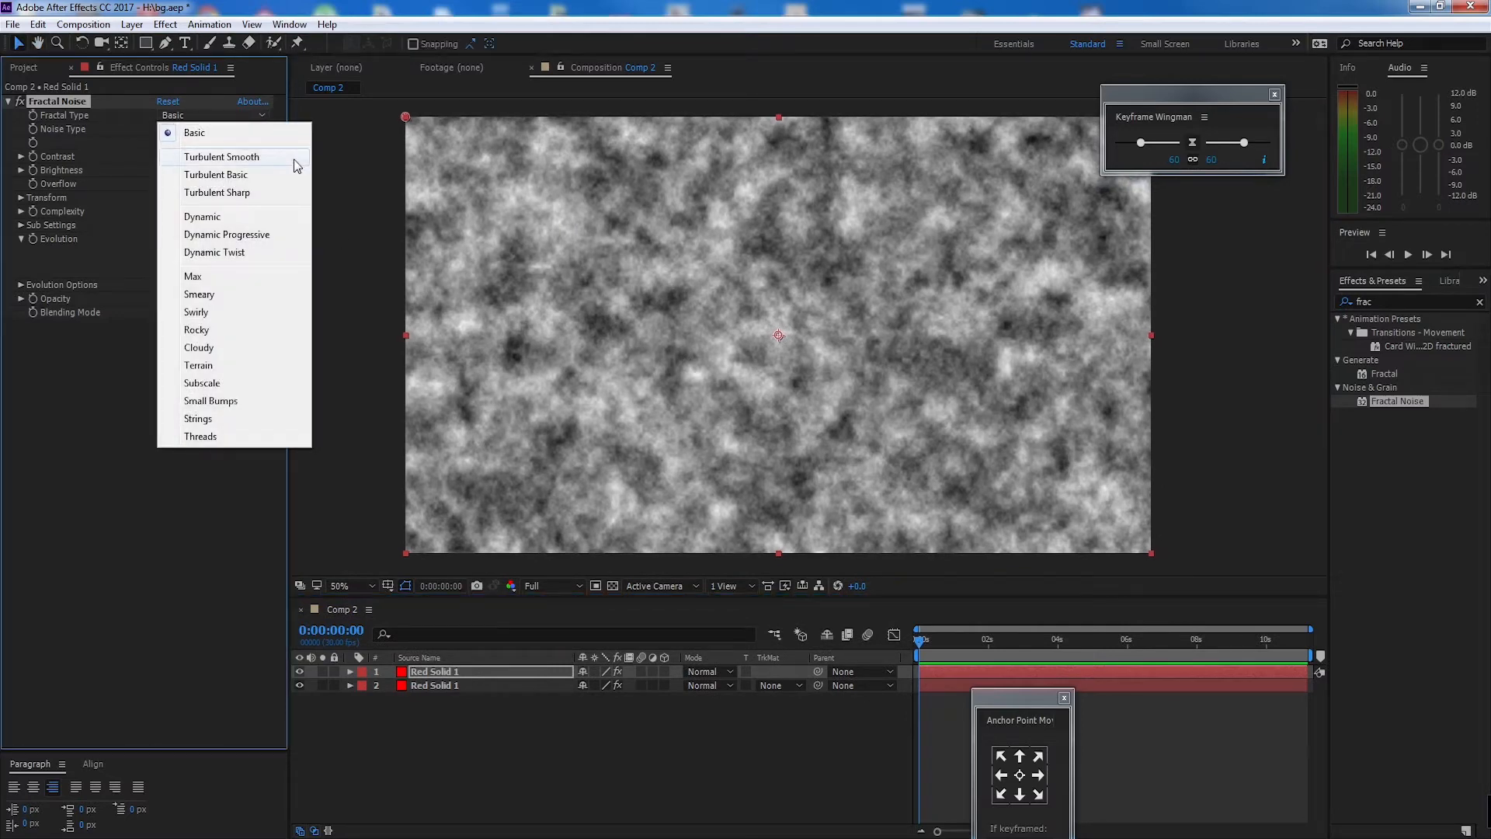
{"action": "left_click", "coordinate": [278, 419]}
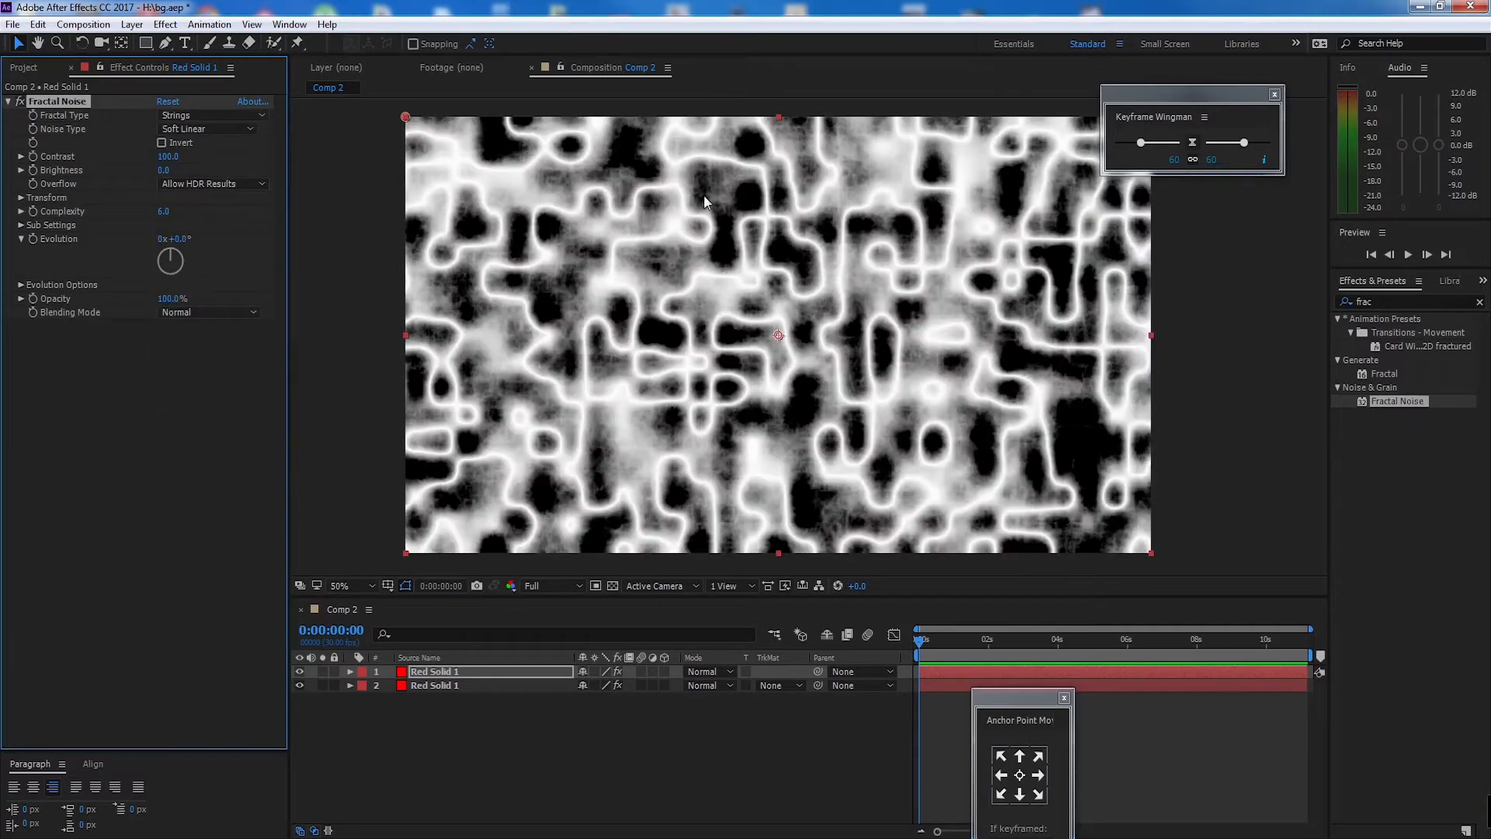
{"action": "left_click", "coordinate": [218, 130]}
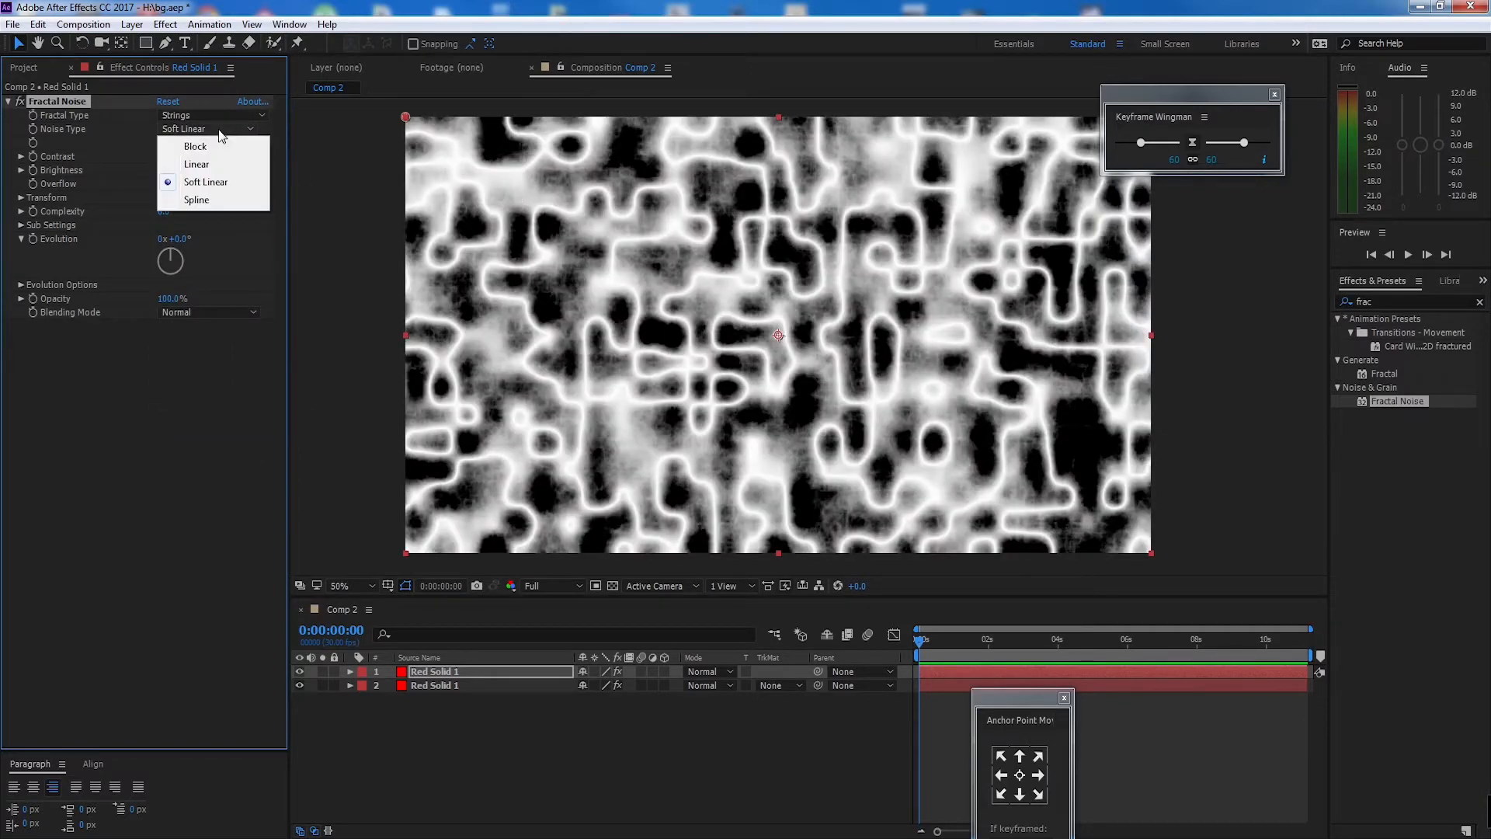
{"action": "left_click", "coordinate": [203, 199]}
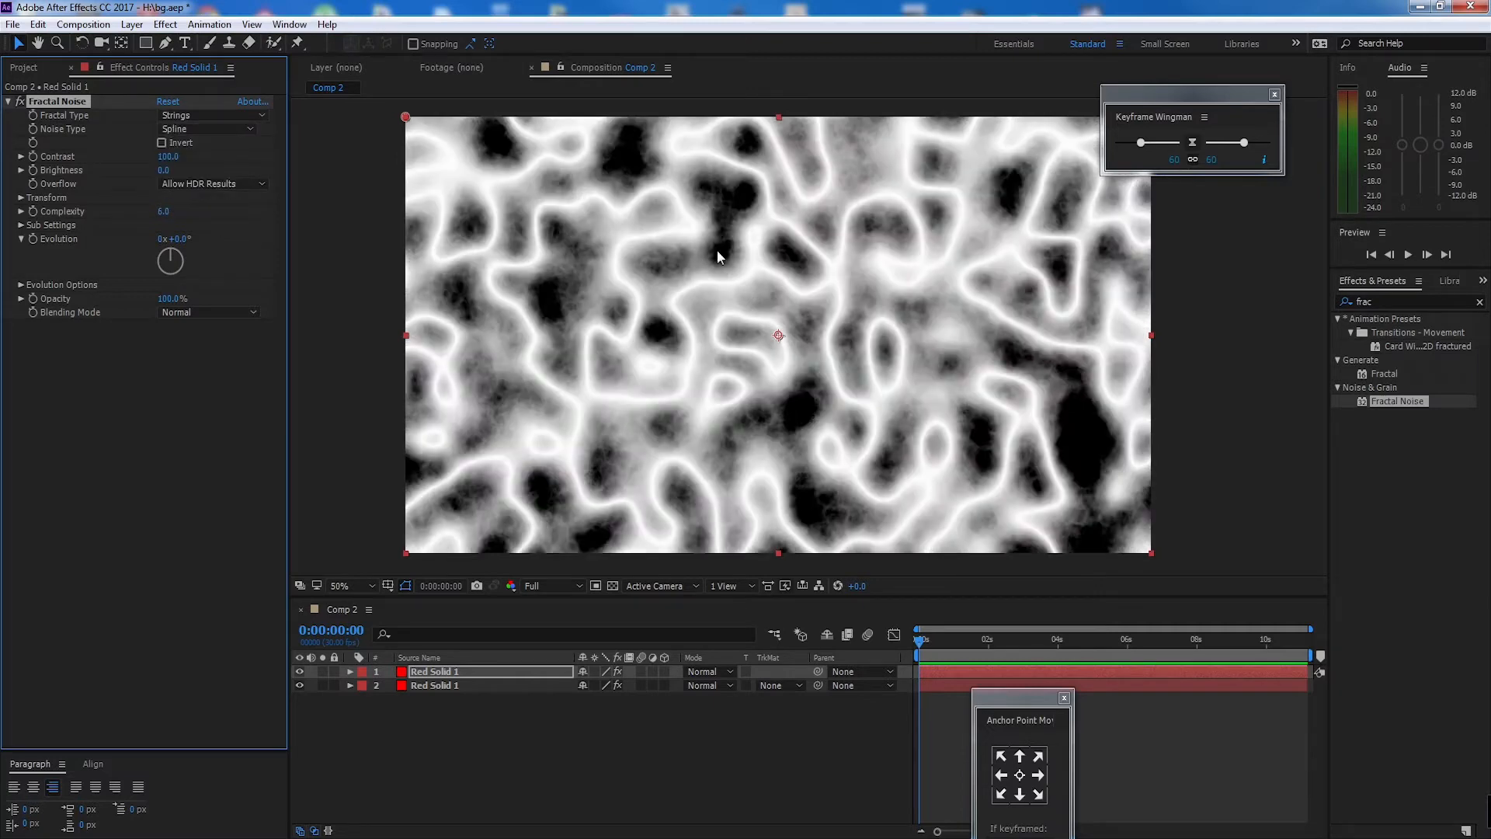
{"action": "mouse_move", "coordinate": [719, 252]}
{"action": "left_mouse_down"}
{"action": "mouse_move", "coordinate": [694, 266]}
{"action": "mouse_move", "coordinate": [708, 252]}
{"action": "left_mouse_up"}
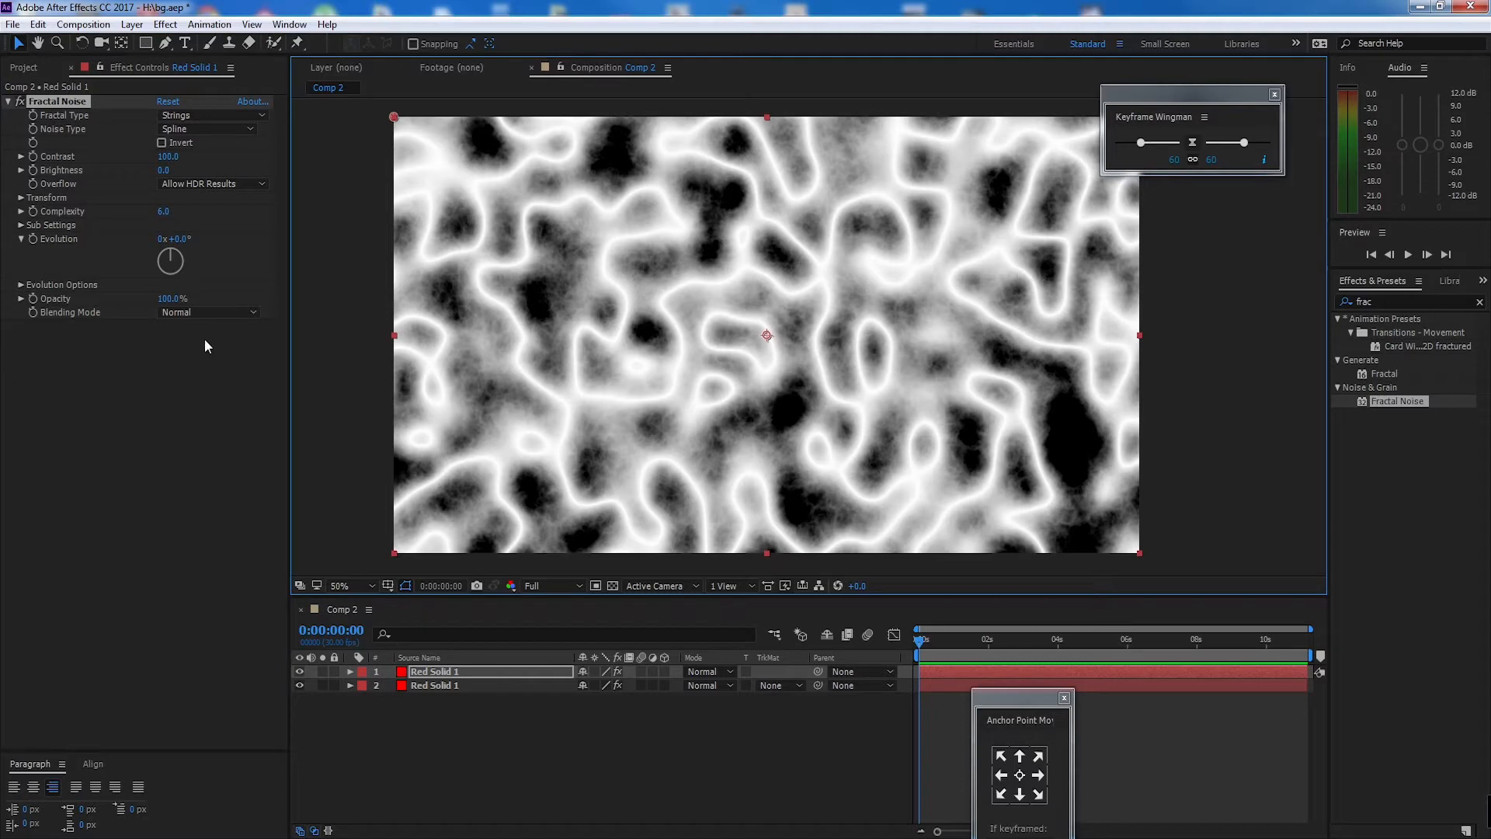
Step: Add the expression time*80 to the Fractal Noise Evolution property and preview the animation
{"action": "left_click", "coordinate": [35, 239], "text": "alt"}
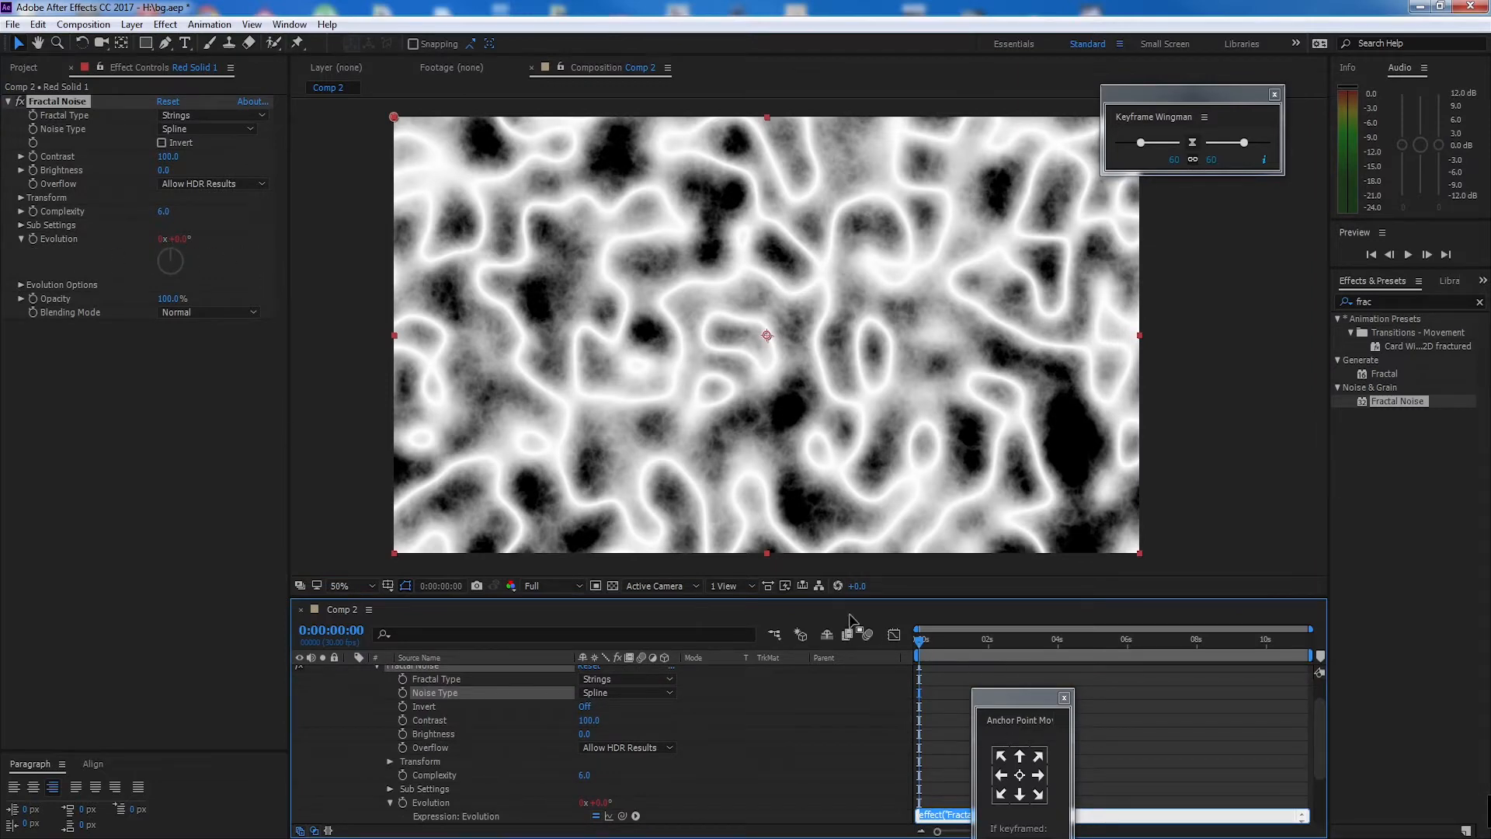
{"action": "left_click_drag", "start_coordinate": [850, 596], "coordinate": [850, 487]}
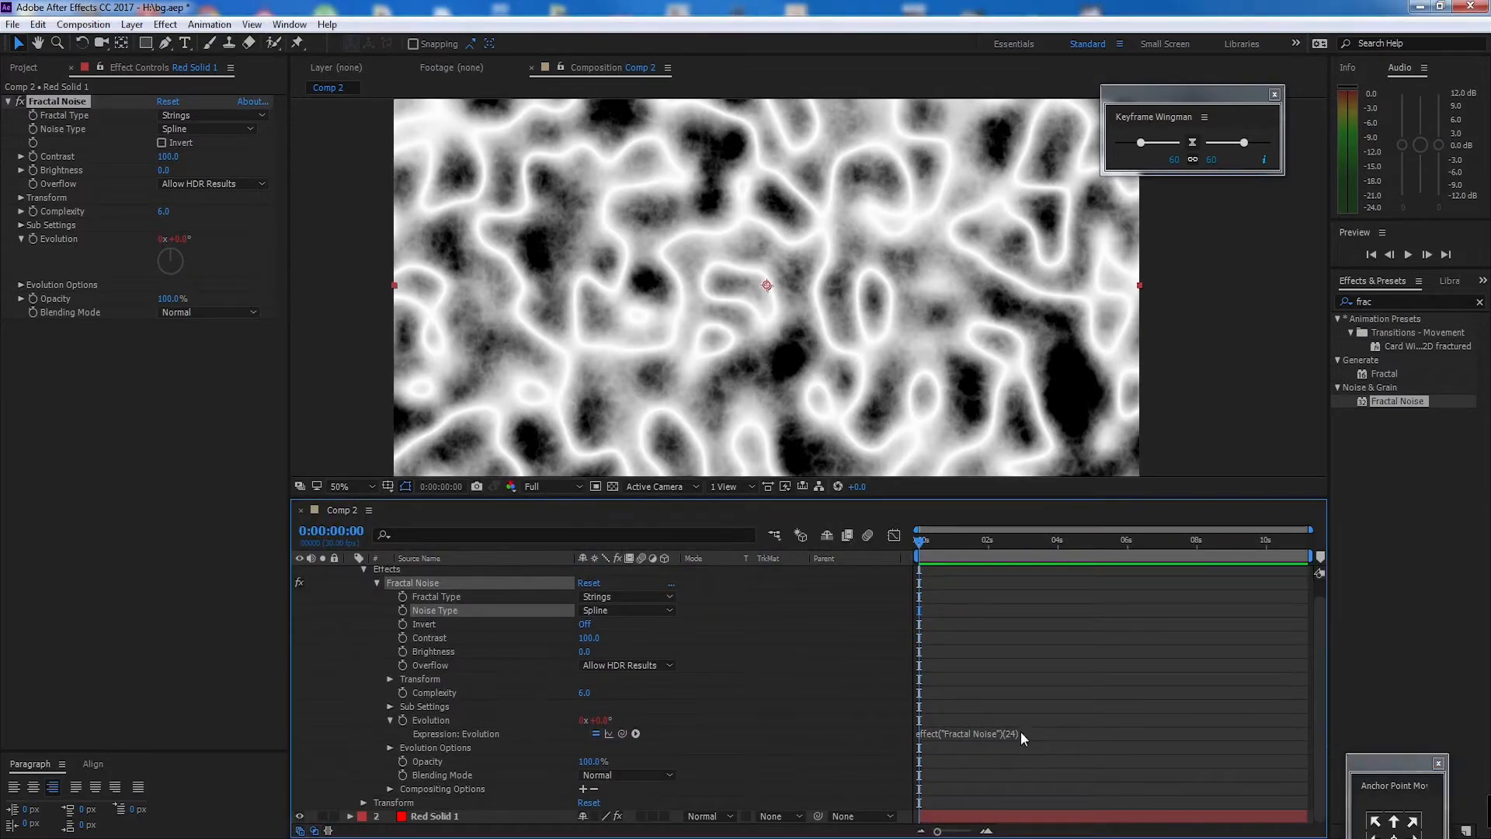
{"action": "left_click", "coordinate": [1022, 734]}
{"action": "type", "text": "time*80"}
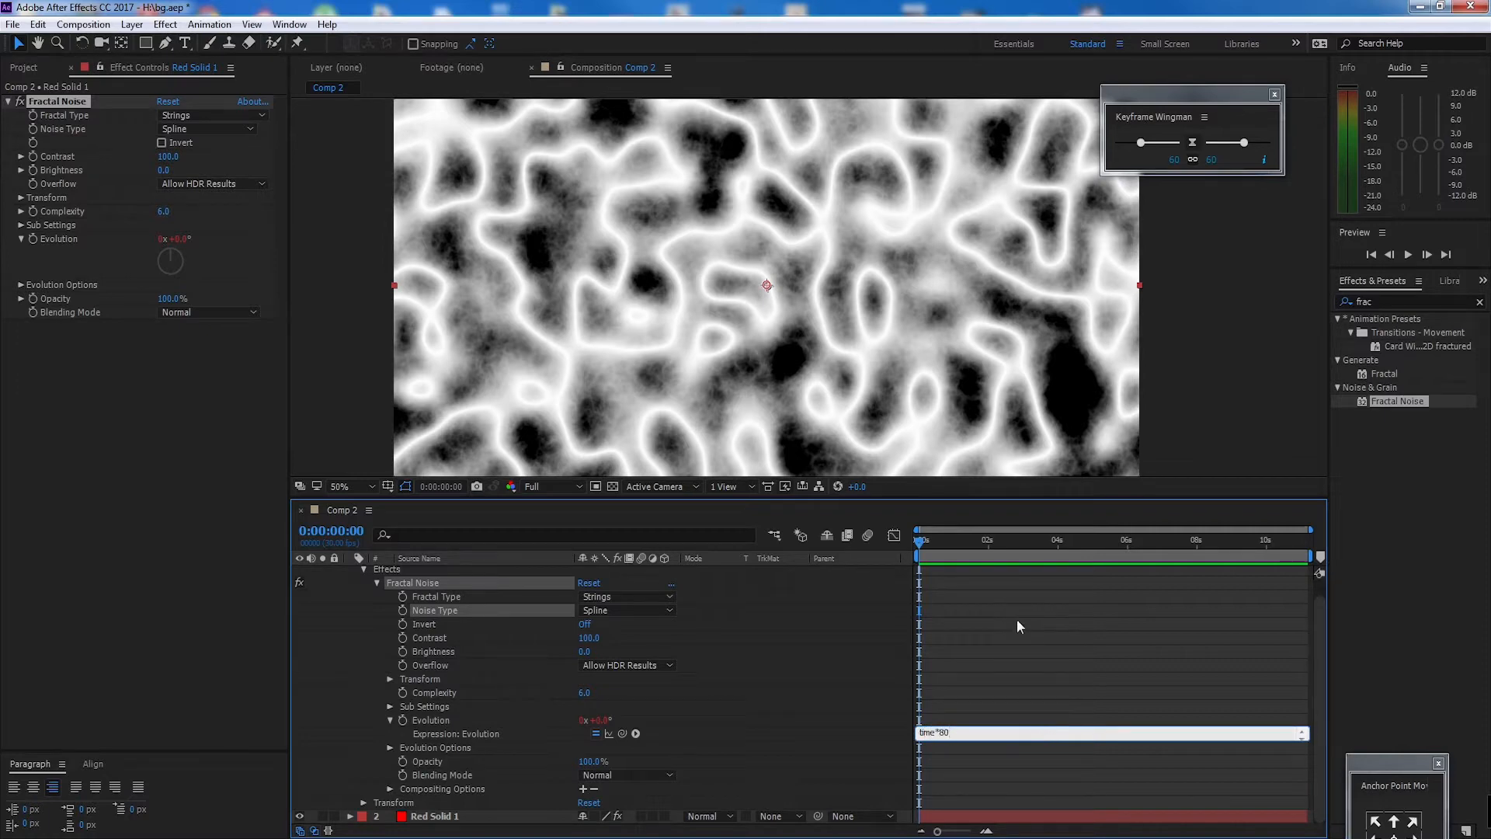
{"action": "left_click", "coordinate": [1020, 626]}
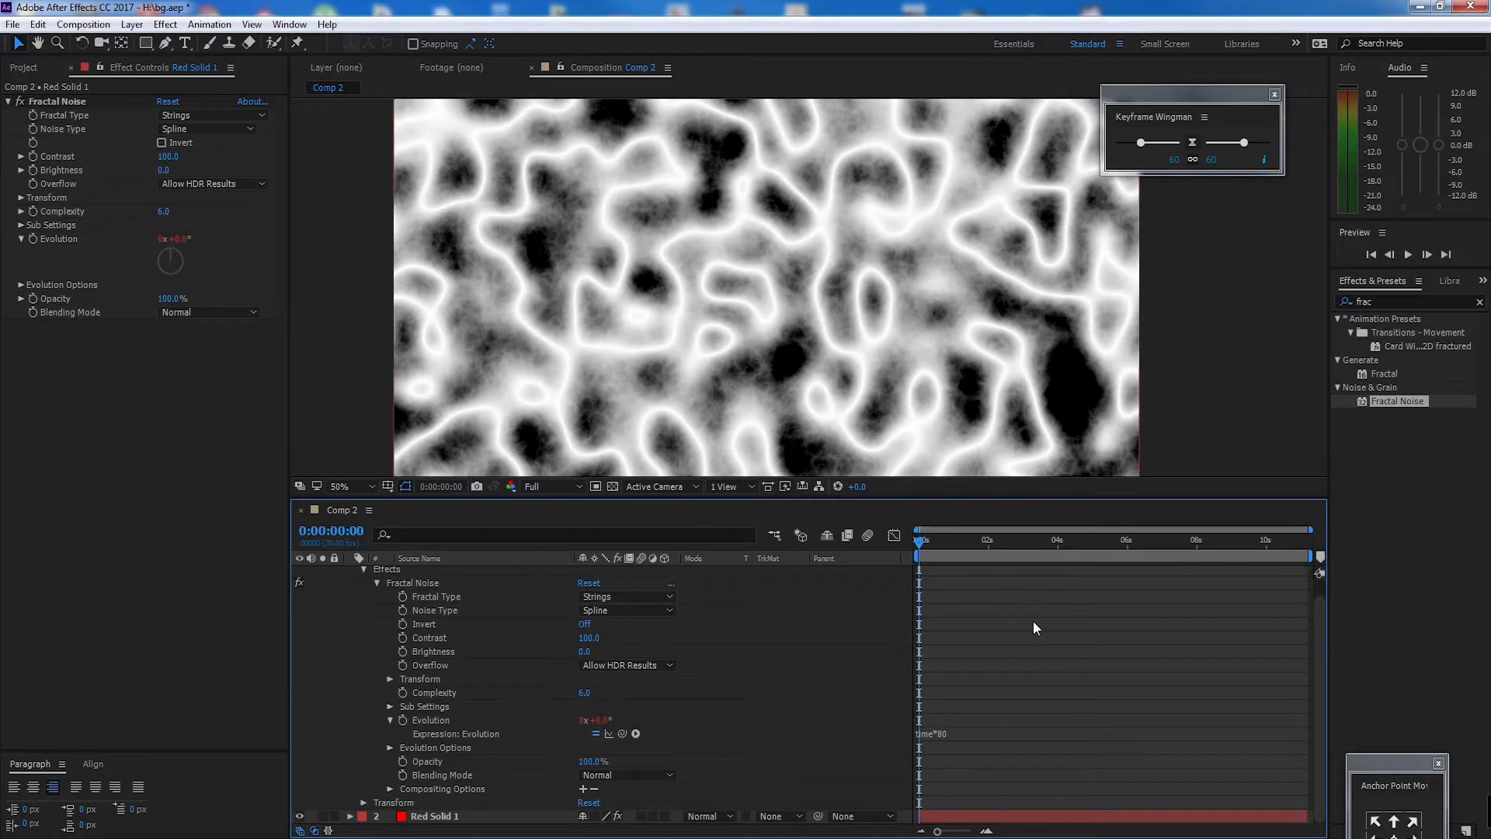
{"action": "key", "text": "space"}
{"action": "key", "text": "space"}
Step: Reduce the Fractal Noise complexity to 1.0
{"action": "left_click_drag", "start_coordinate": [821, 498], "coordinate": [835, 612]}
{"action": "scroll", "coordinate": [804, 285], "scroll_direction": "down", "scroll_amount": 2}
{"action": "mouse_move", "coordinate": [805, 285]}
{"action": "left_mouse_down"}
{"action": "mouse_move", "coordinate": [764, 301]}
{"action": "mouse_move", "coordinate": [793, 282]}
{"action": "left_mouse_up"}
{"action": "scroll", "coordinate": [764, 300], "scroll_direction": "up", "scroll_amount": 2}
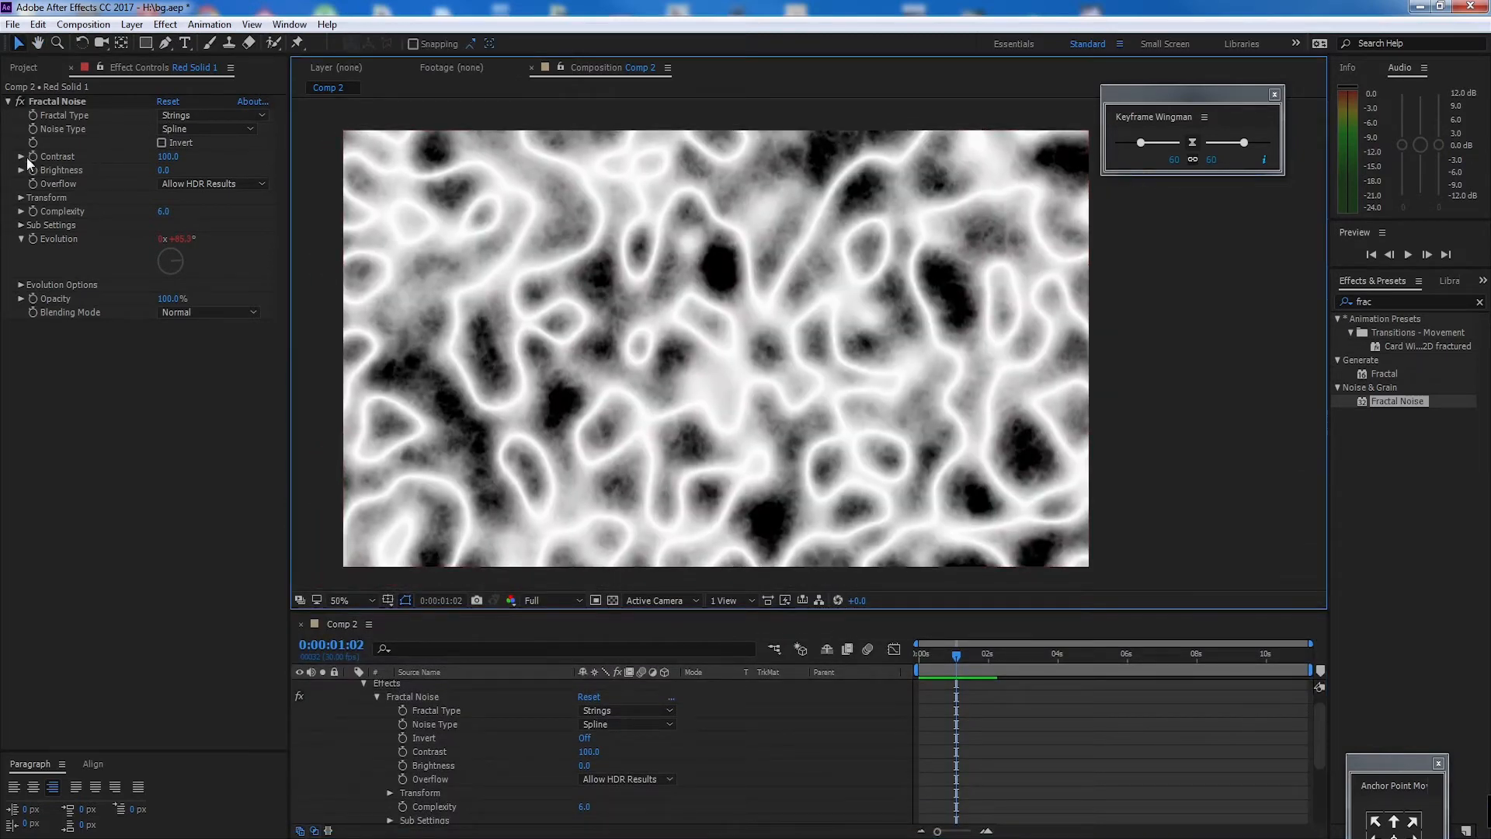
{"action": "left_click", "coordinate": [21, 211]}
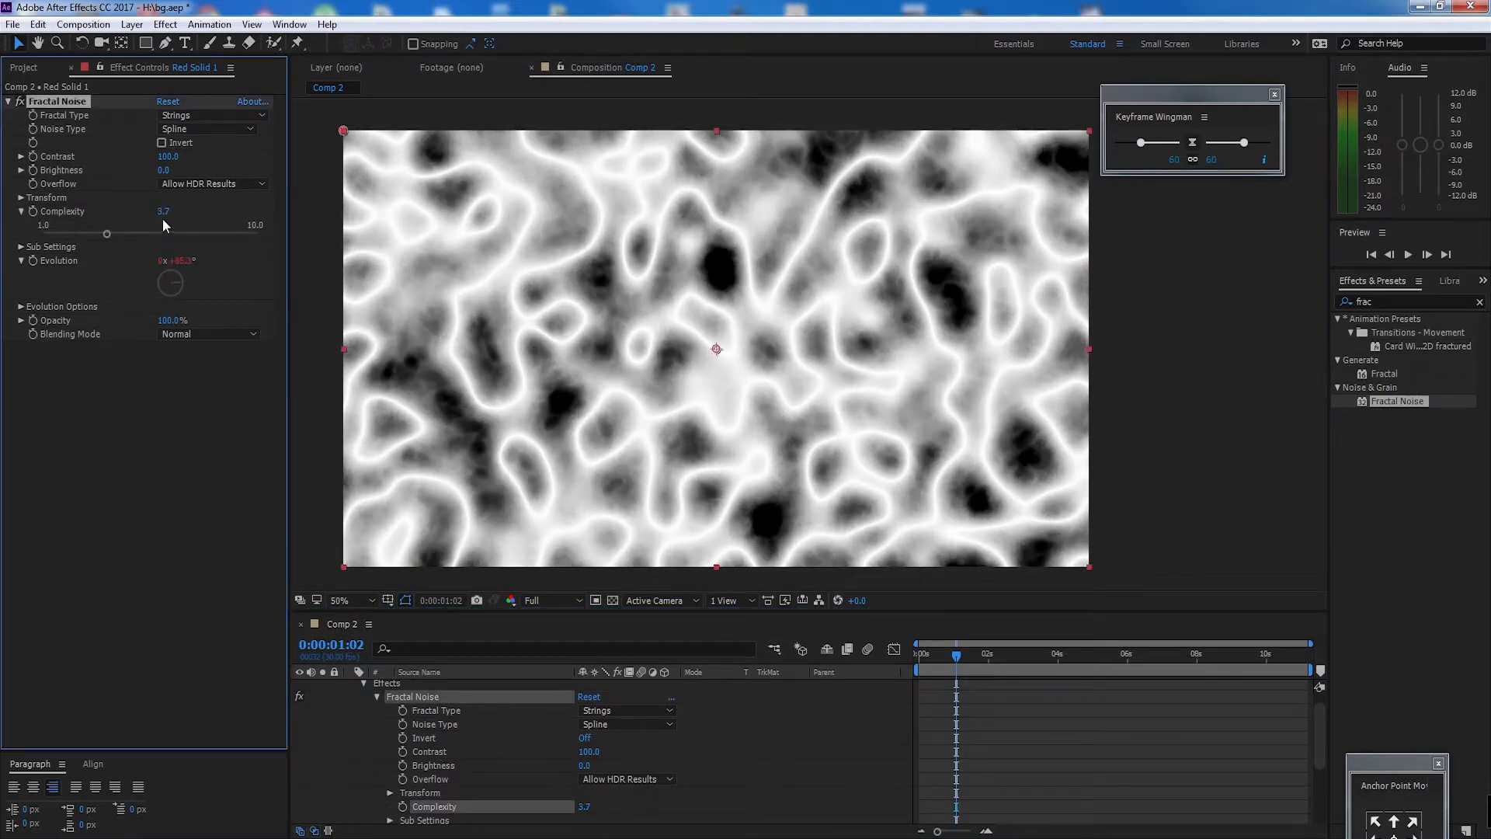
{"action": "left_click_drag", "start_coordinate": [165, 215], "coordinate": [4, 226]}
{"action": "left_click_drag", "start_coordinate": [160, 222], "coordinate": [4, 218]}
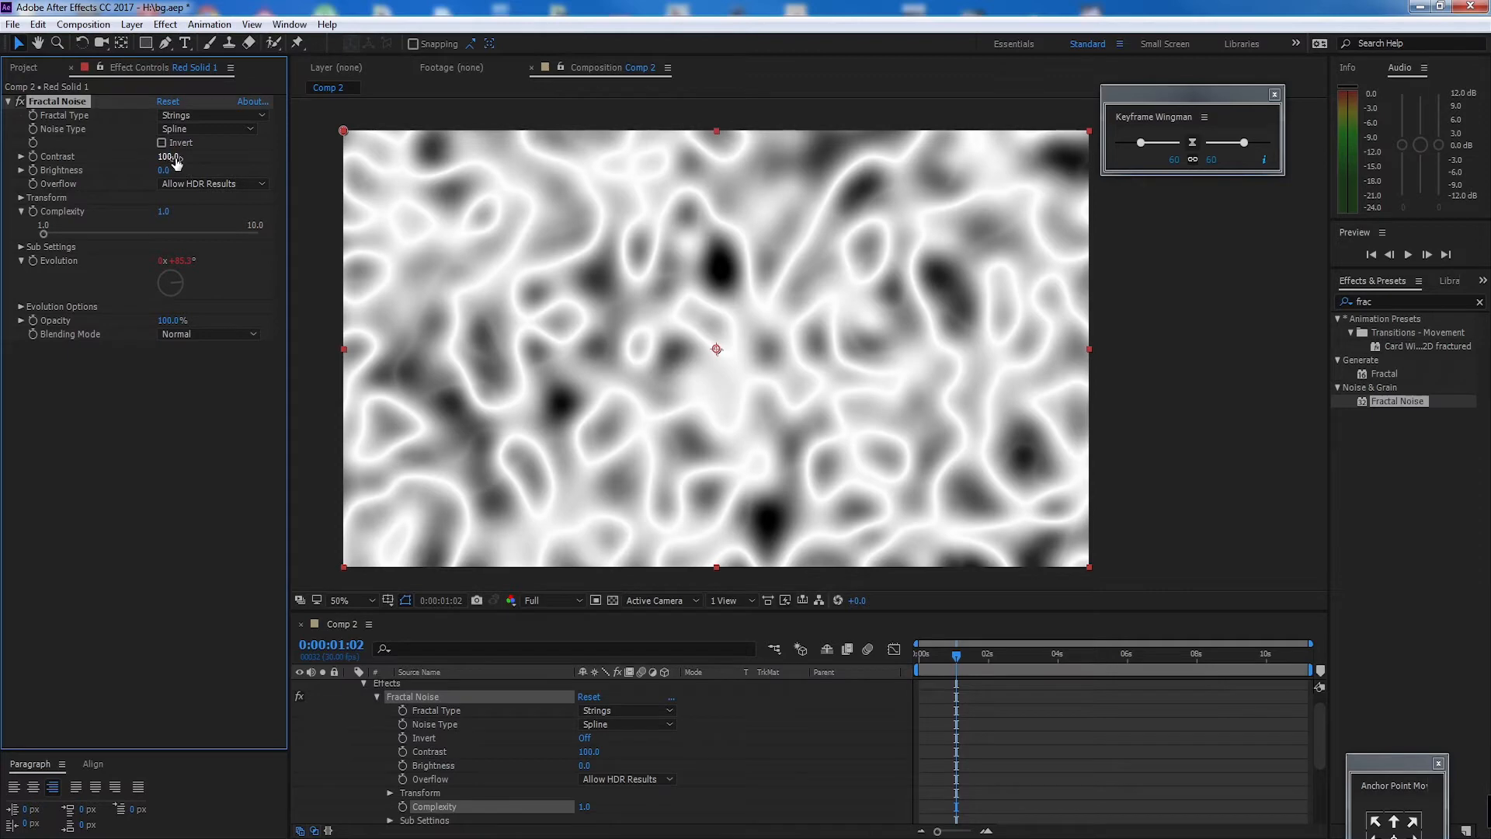
Step: Raise the Fractal Noise contrast to 560 and lower its brightness to -68
{"action": "left_click_drag", "start_coordinate": [168, 157], "coordinate": [524, 152]}
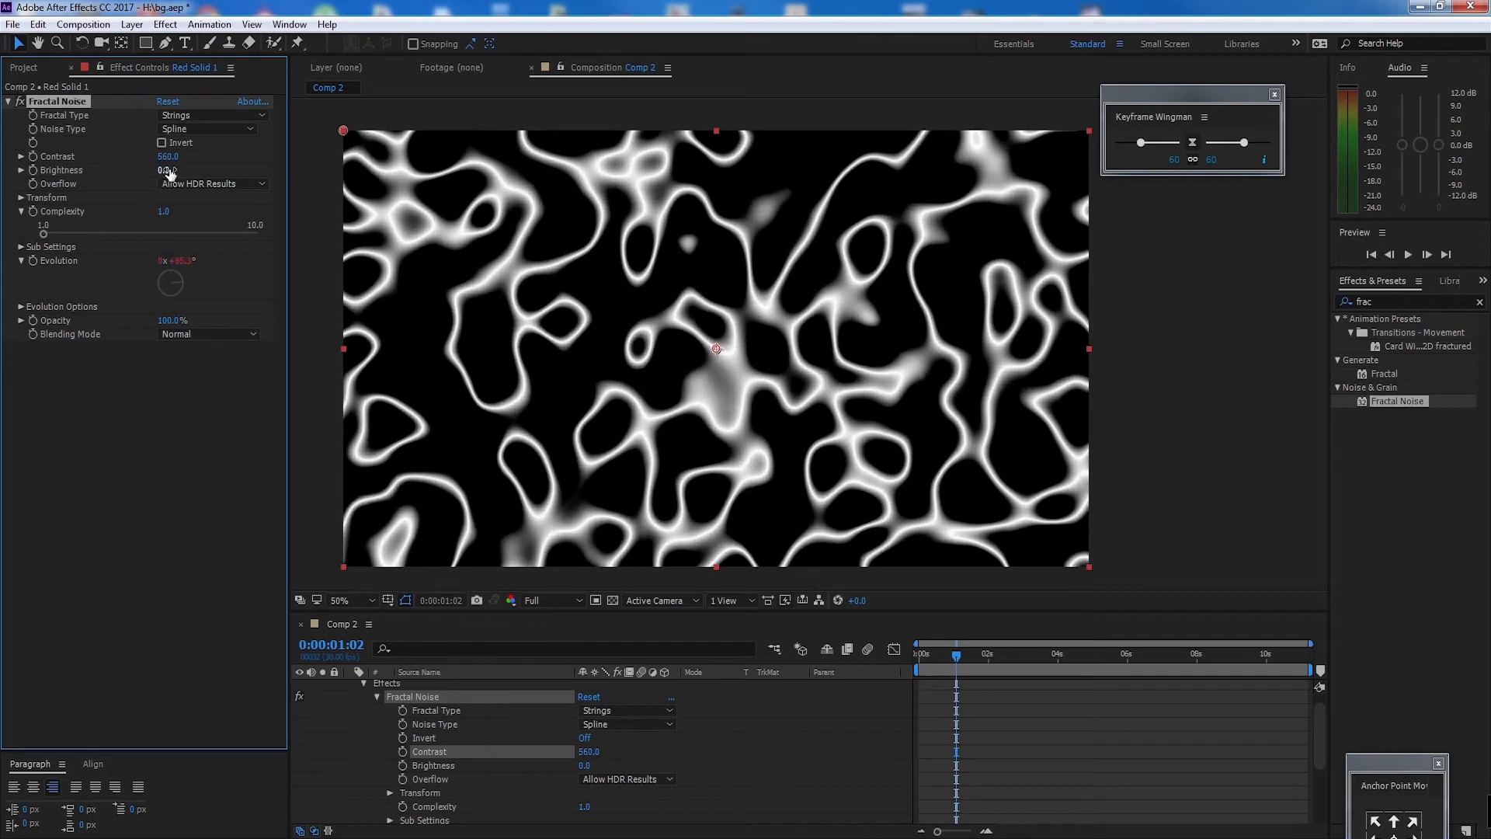
{"action": "left_click_drag", "start_coordinate": [164, 170], "coordinate": [114, 174]}
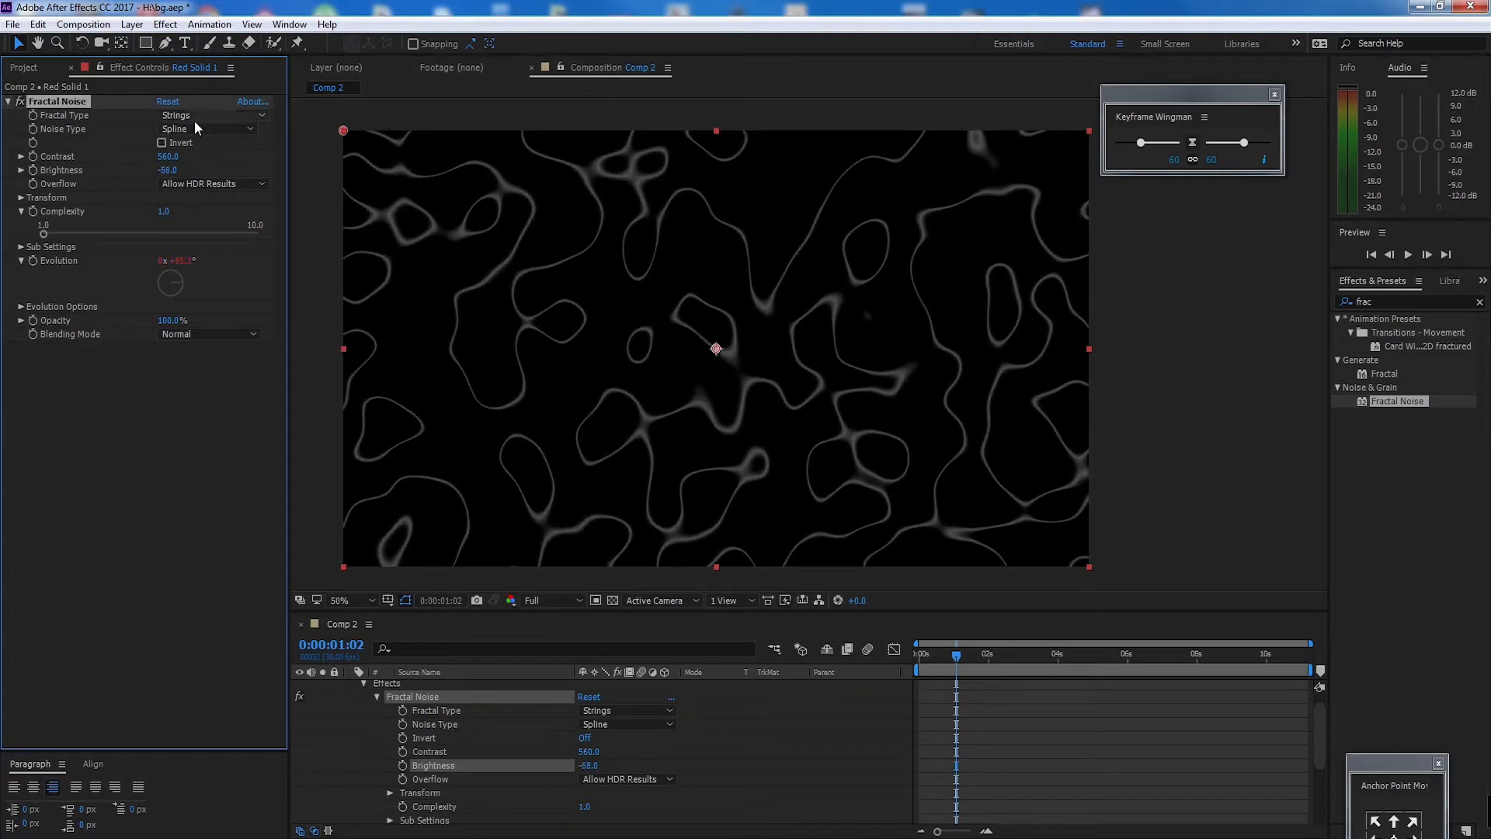
Step: Try inverting the Fractal Noise and restore it, and add a Levels effect beneath Fractal Noise
{"action": "left_click", "coordinate": [161, 143]}
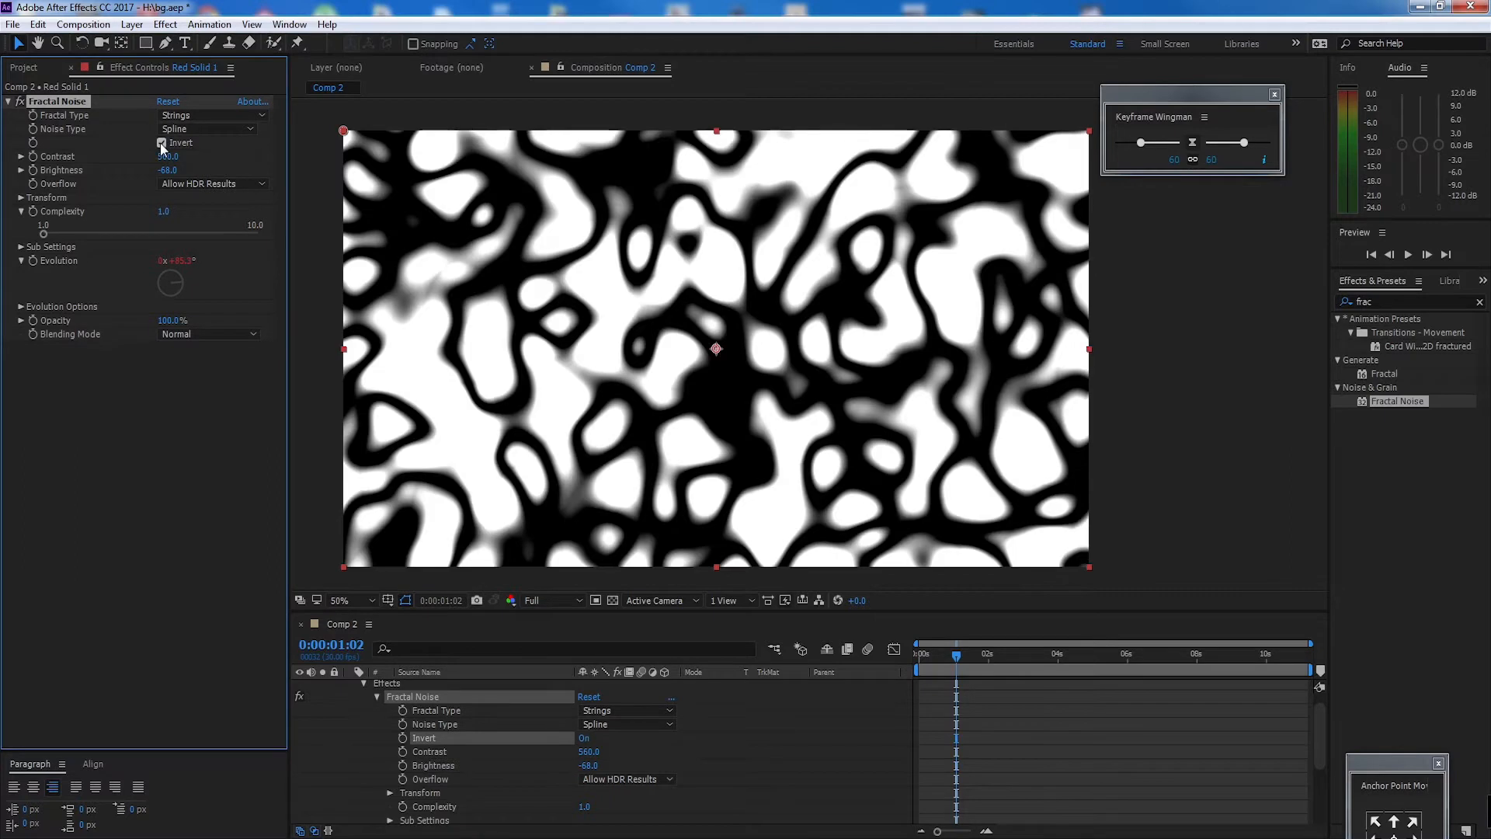
{"action": "left_click", "coordinate": [160, 143]}
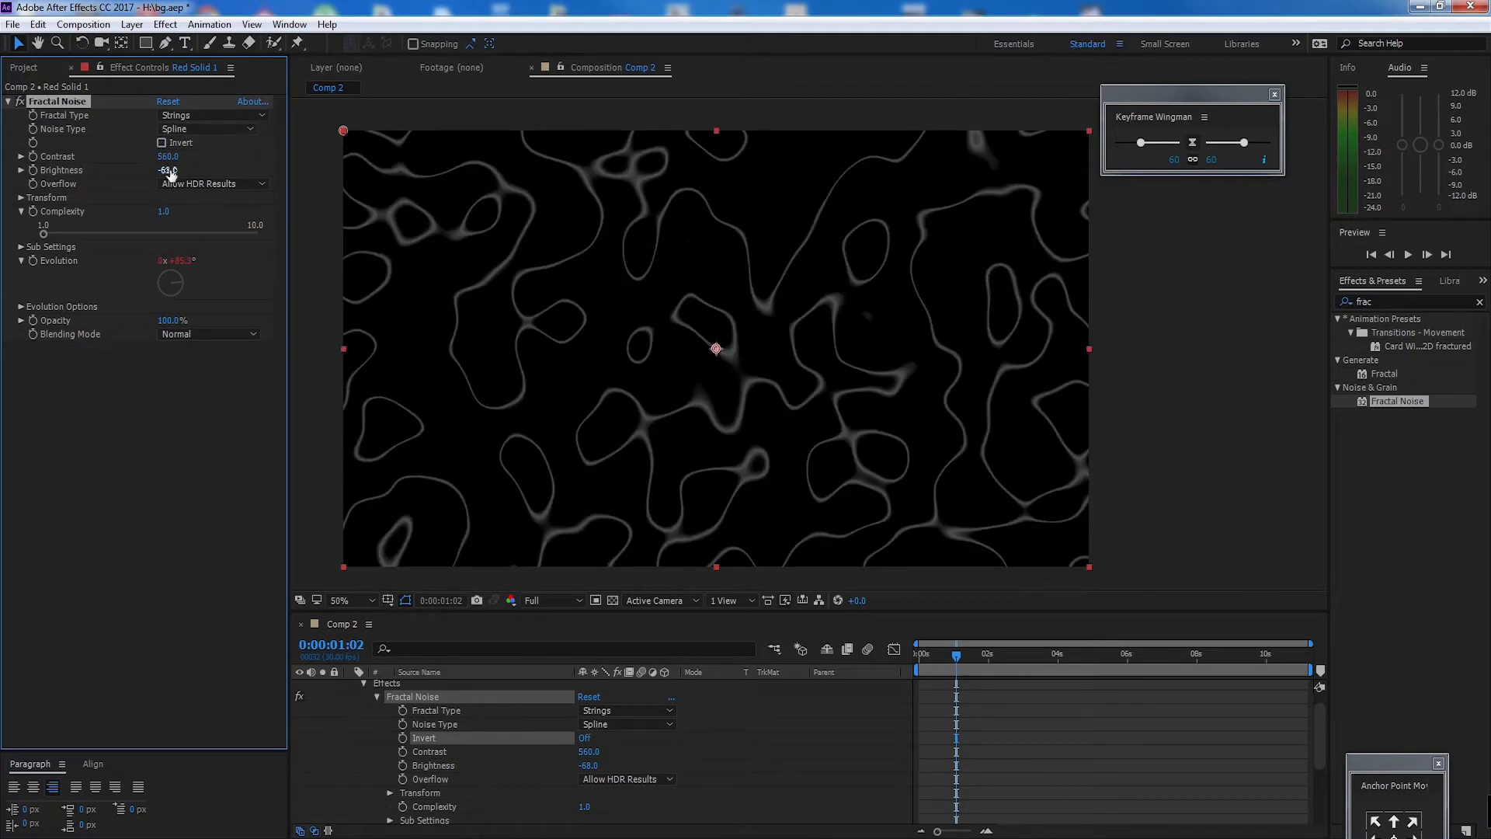
{"action": "left_click", "coordinate": [1388, 301]}
{"action": "type", "text": "lev"}
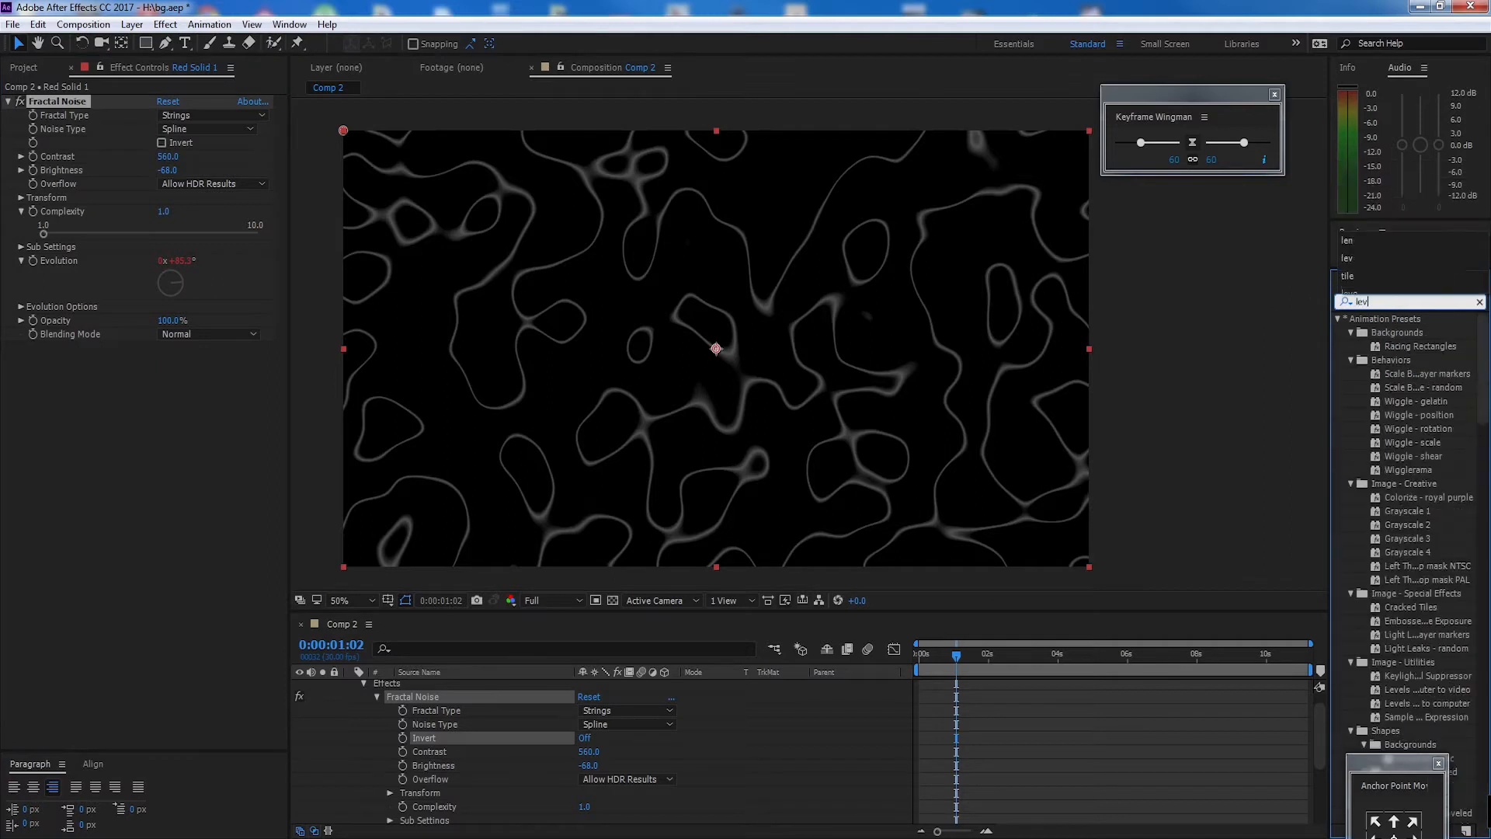
{"action": "left_click_drag", "start_coordinate": [1384, 401], "coordinate": [244, 365]}
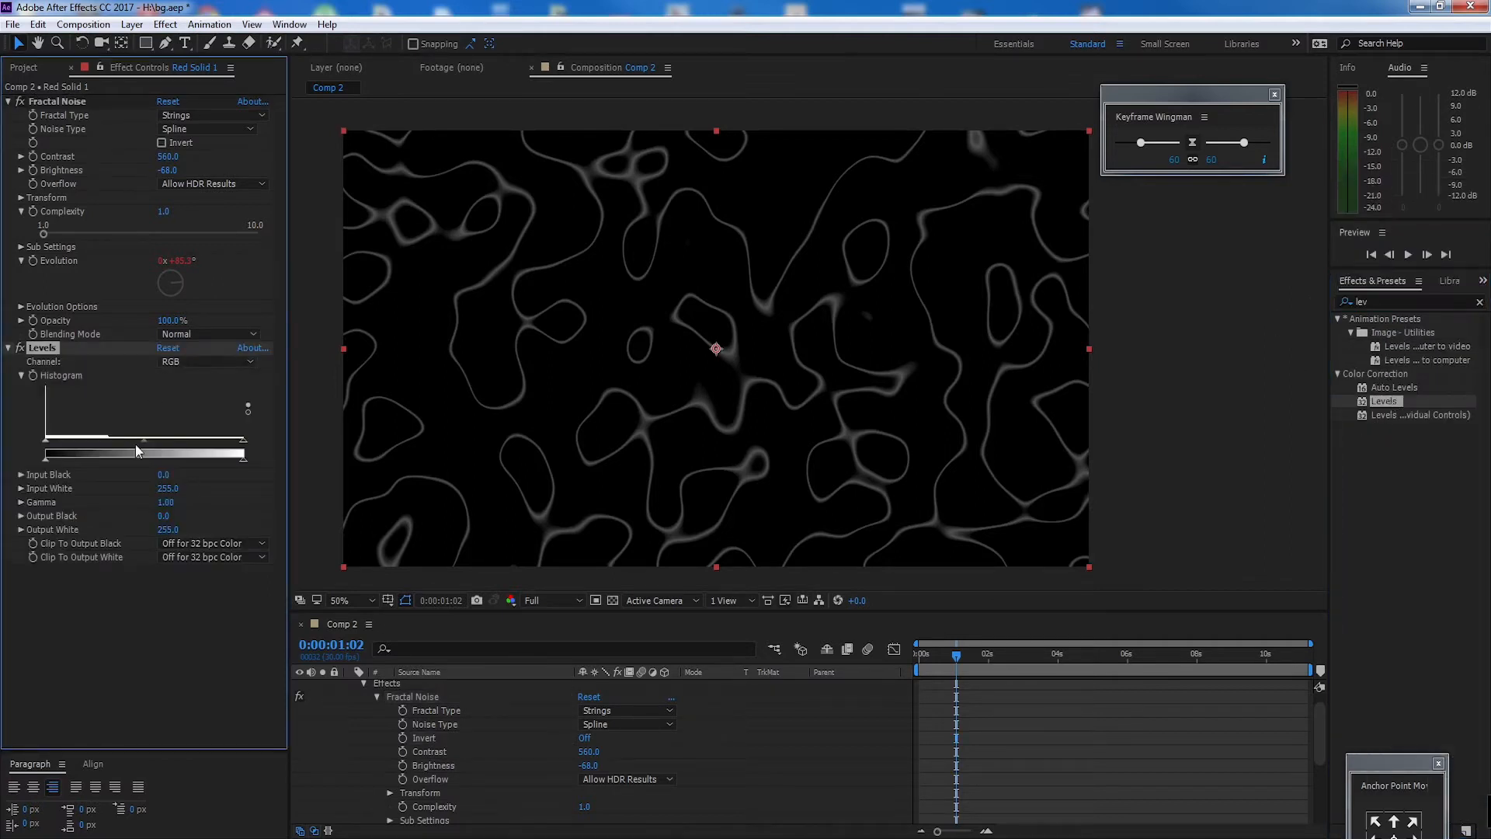
Step: Set the Levels effect's Input White to 30.6, Gamma to 0.00 and Output Black to -214.2
{"action": "mouse_move", "coordinate": [168, 489]}
{"action": "left_mouse_down"}
{"action": "mouse_move", "coordinate": [60, 501]}
{"action": "mouse_move", "coordinate": [111, 499]}
{"action": "mouse_move", "coordinate": [147, 534]}
{"action": "left_mouse_up"}
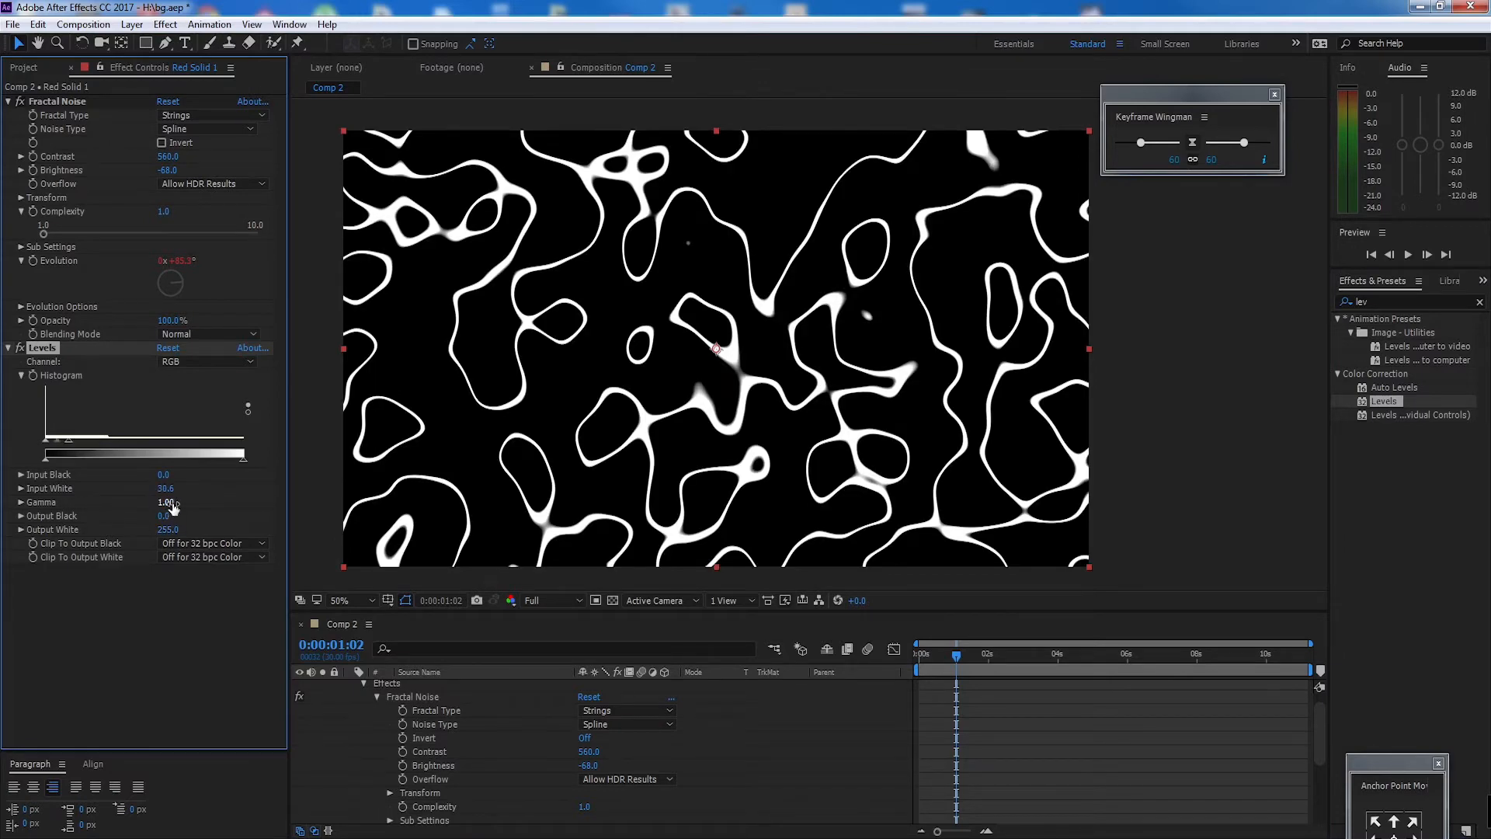
{"action": "left_click_drag", "start_coordinate": [169, 504], "coordinate": [53, 516]}
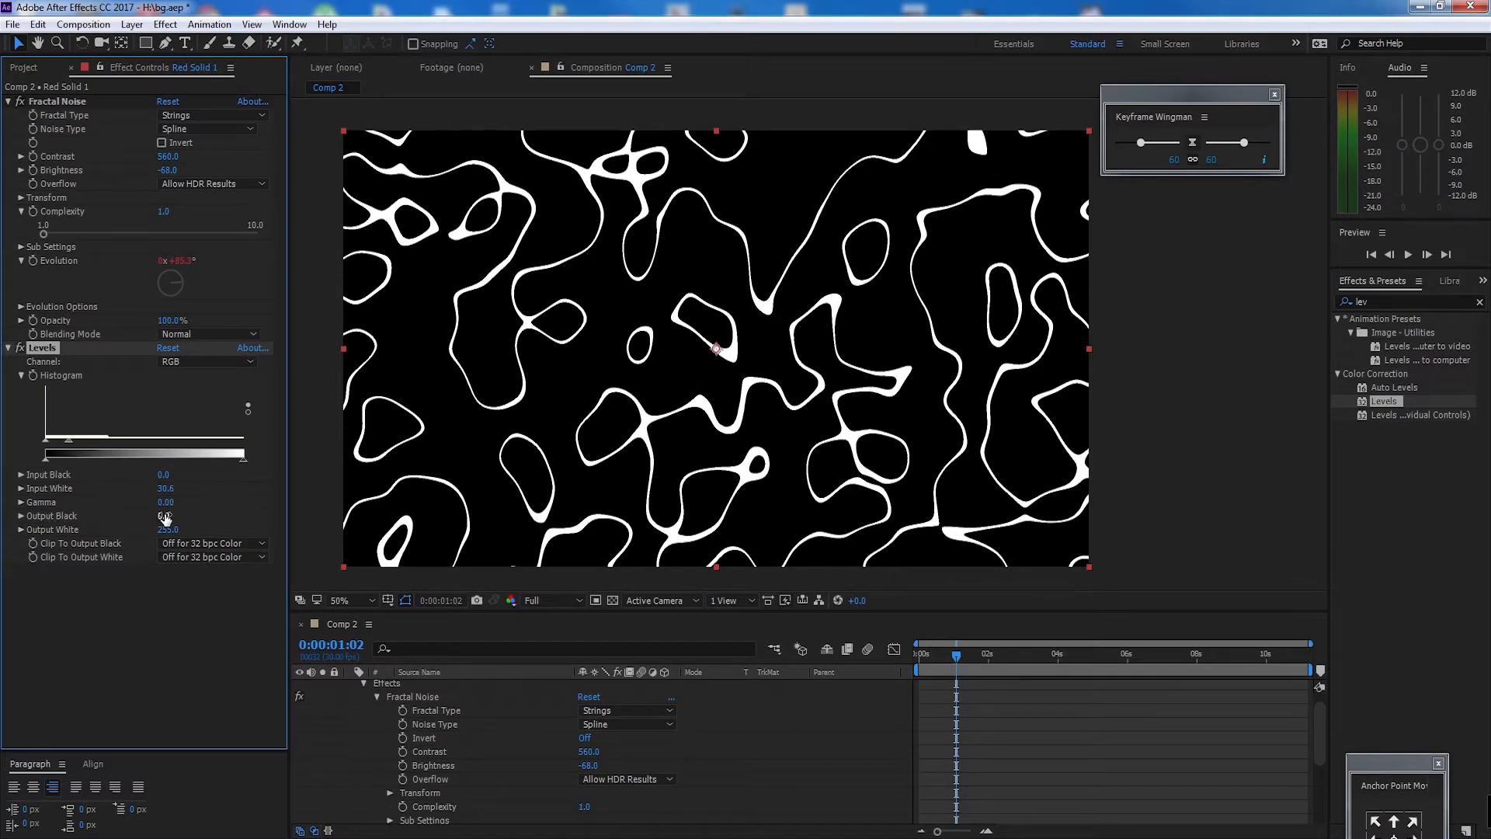
{"action": "left_click_drag", "start_coordinate": [163, 516], "coordinate": [116, 525]}
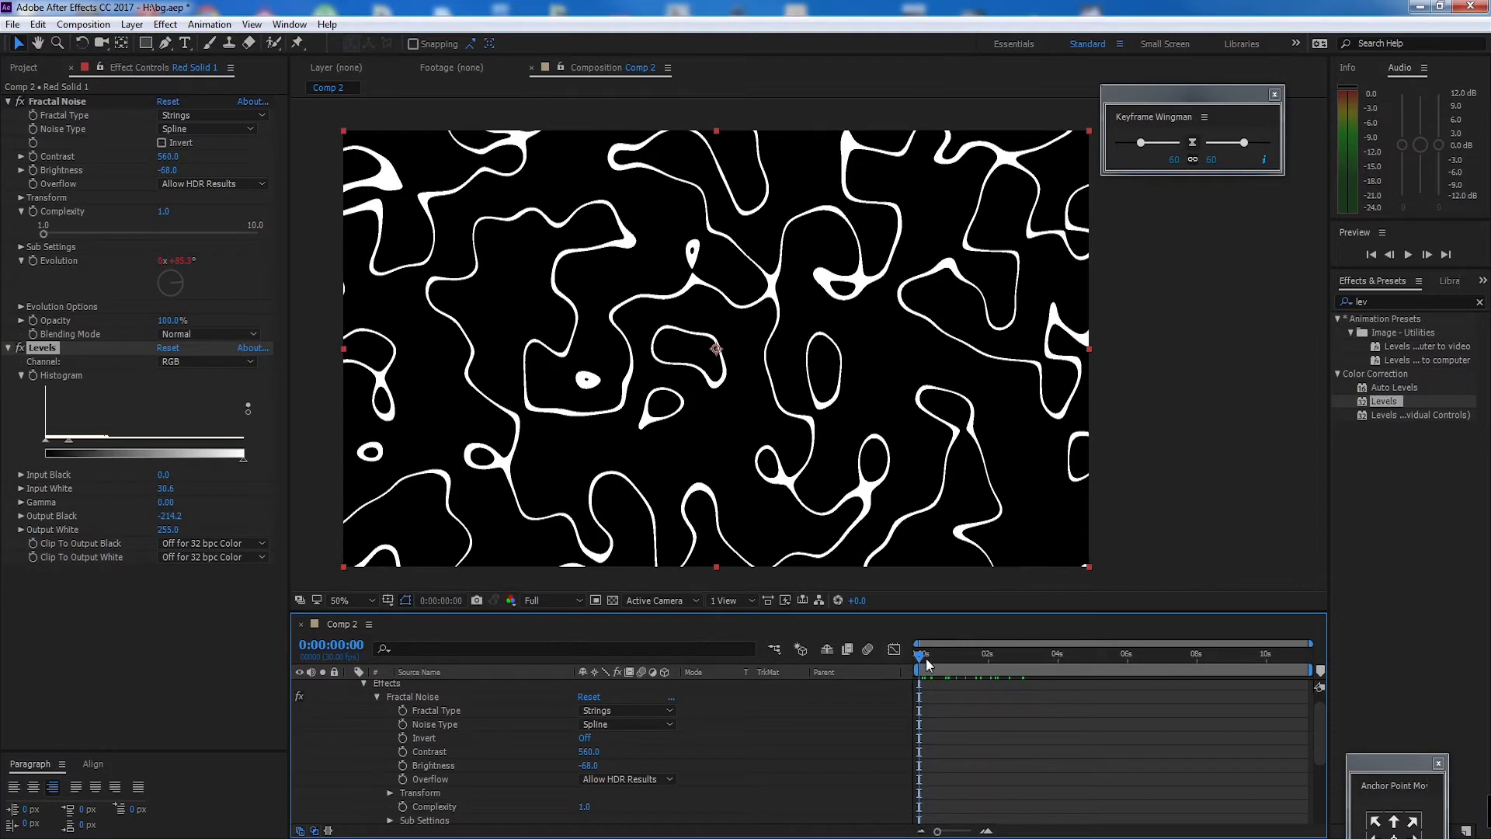
Step: Set the Fractal Noise transform scale to 127 and preview the animation from the start
{"action": "left_click_drag", "start_coordinate": [926, 660], "coordinate": [429, 689]}
{"action": "scroll", "coordinate": [500, 728], "scroll_direction": "up", "scroll_amount": 1}
{"action": "left_click", "coordinate": [464, 682]}
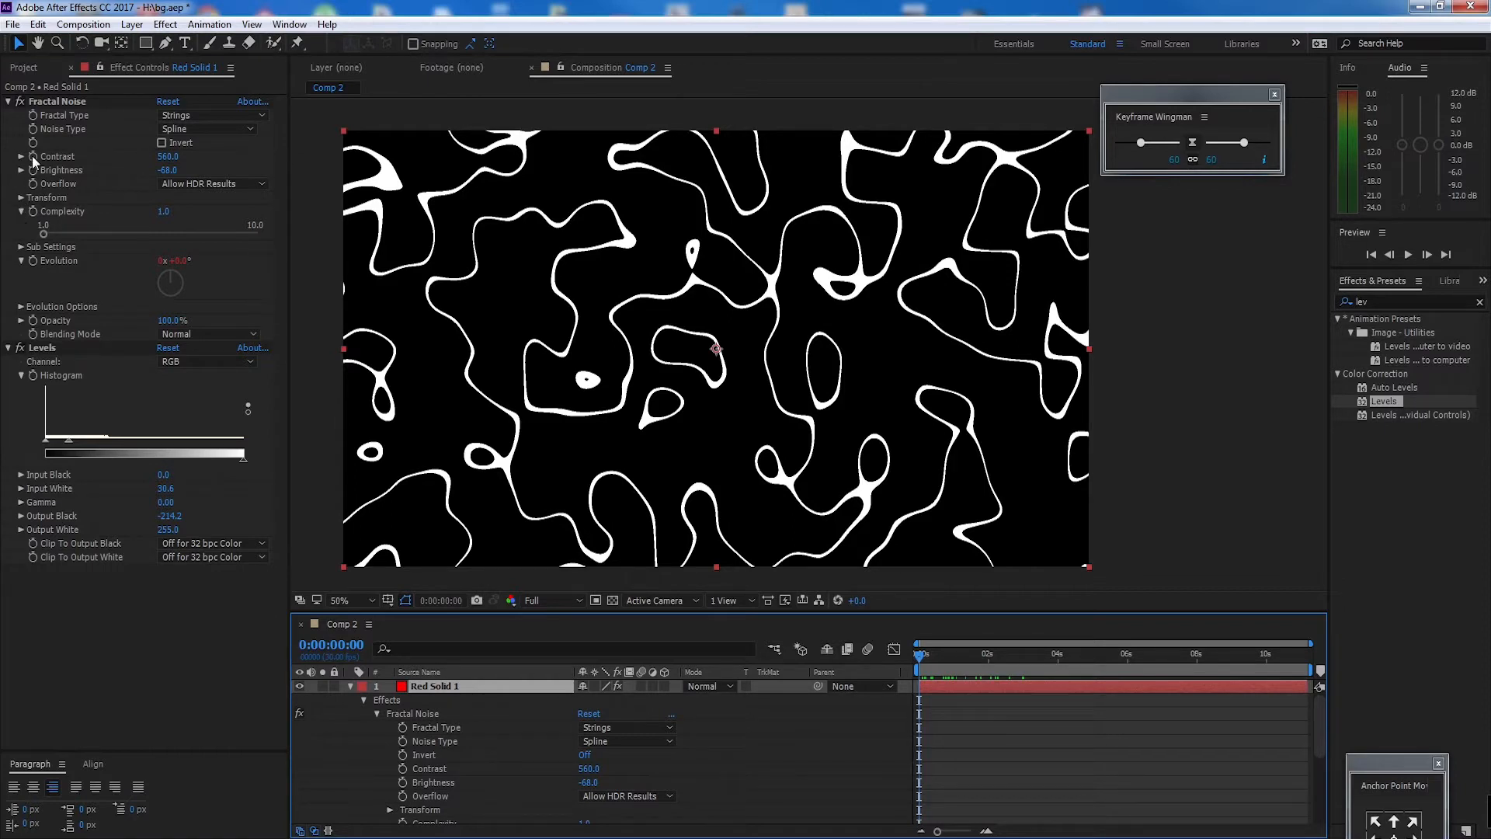
{"action": "left_click", "coordinate": [21, 197]}
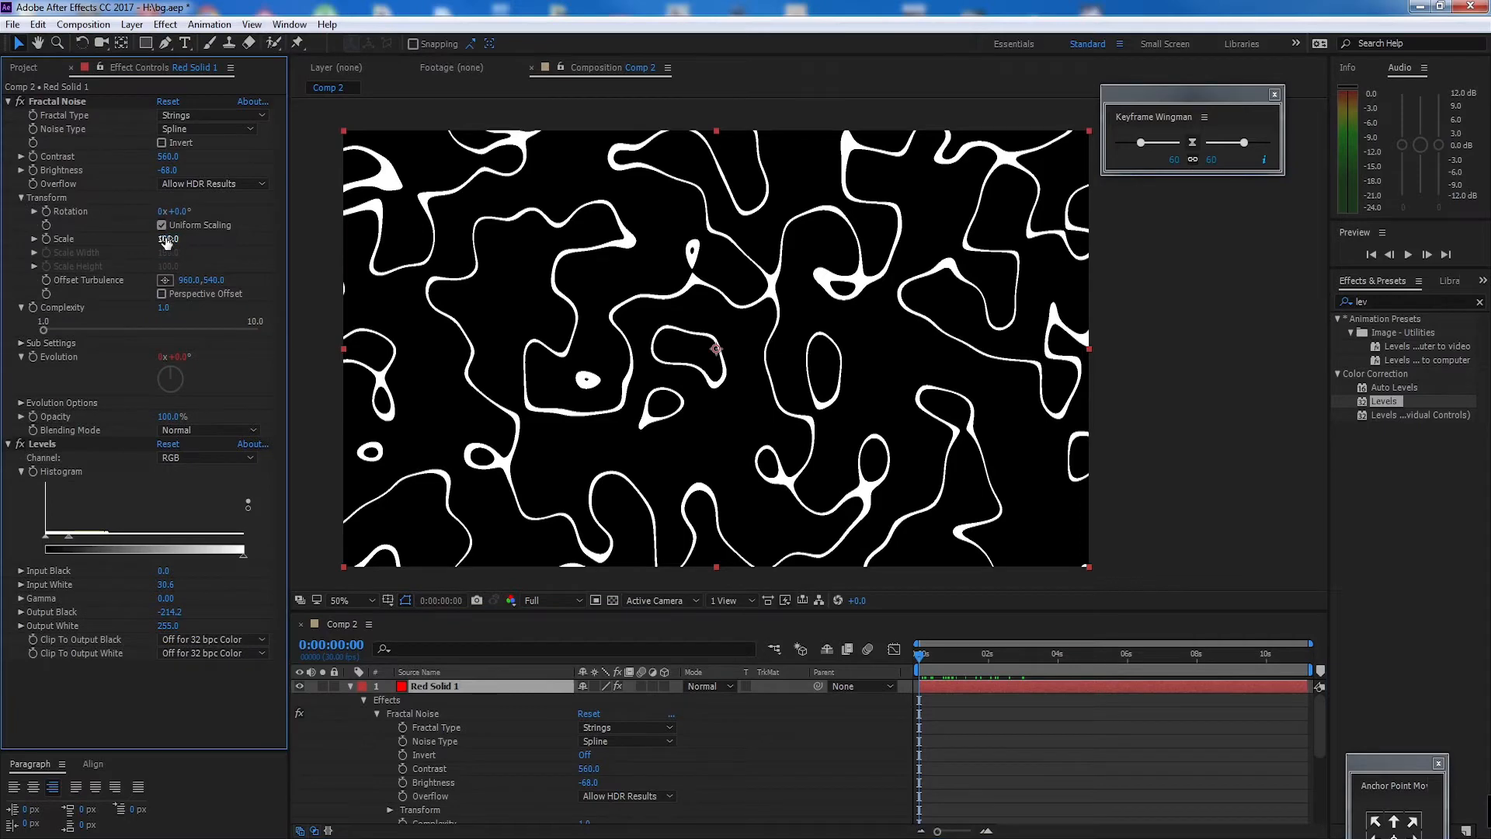
{"action": "left_click_drag", "start_coordinate": [165, 242], "coordinate": [190, 240]}
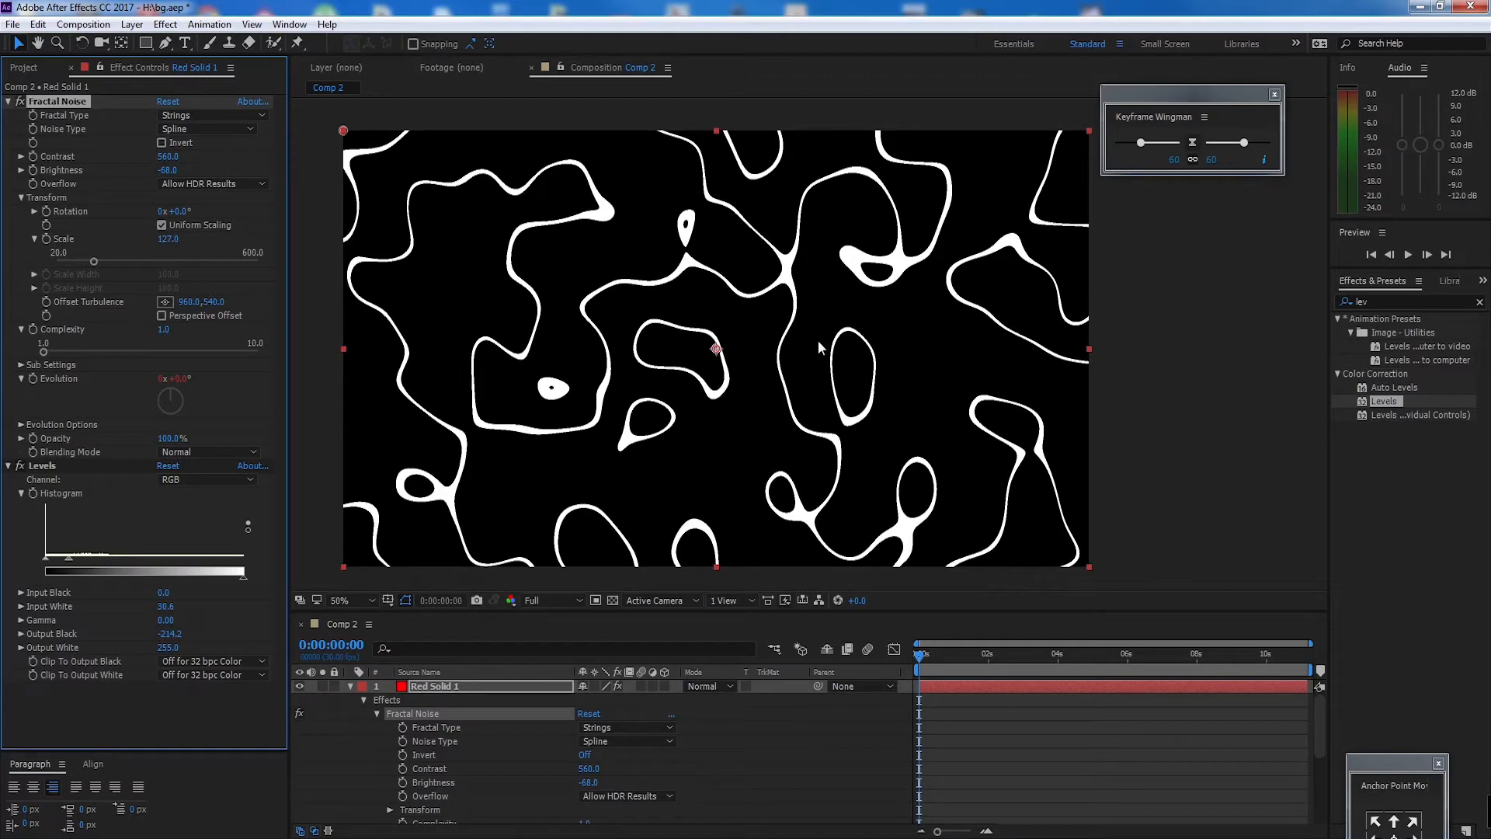
{"action": "key", "text": "space"}
{"action": "key", "text": "space"}
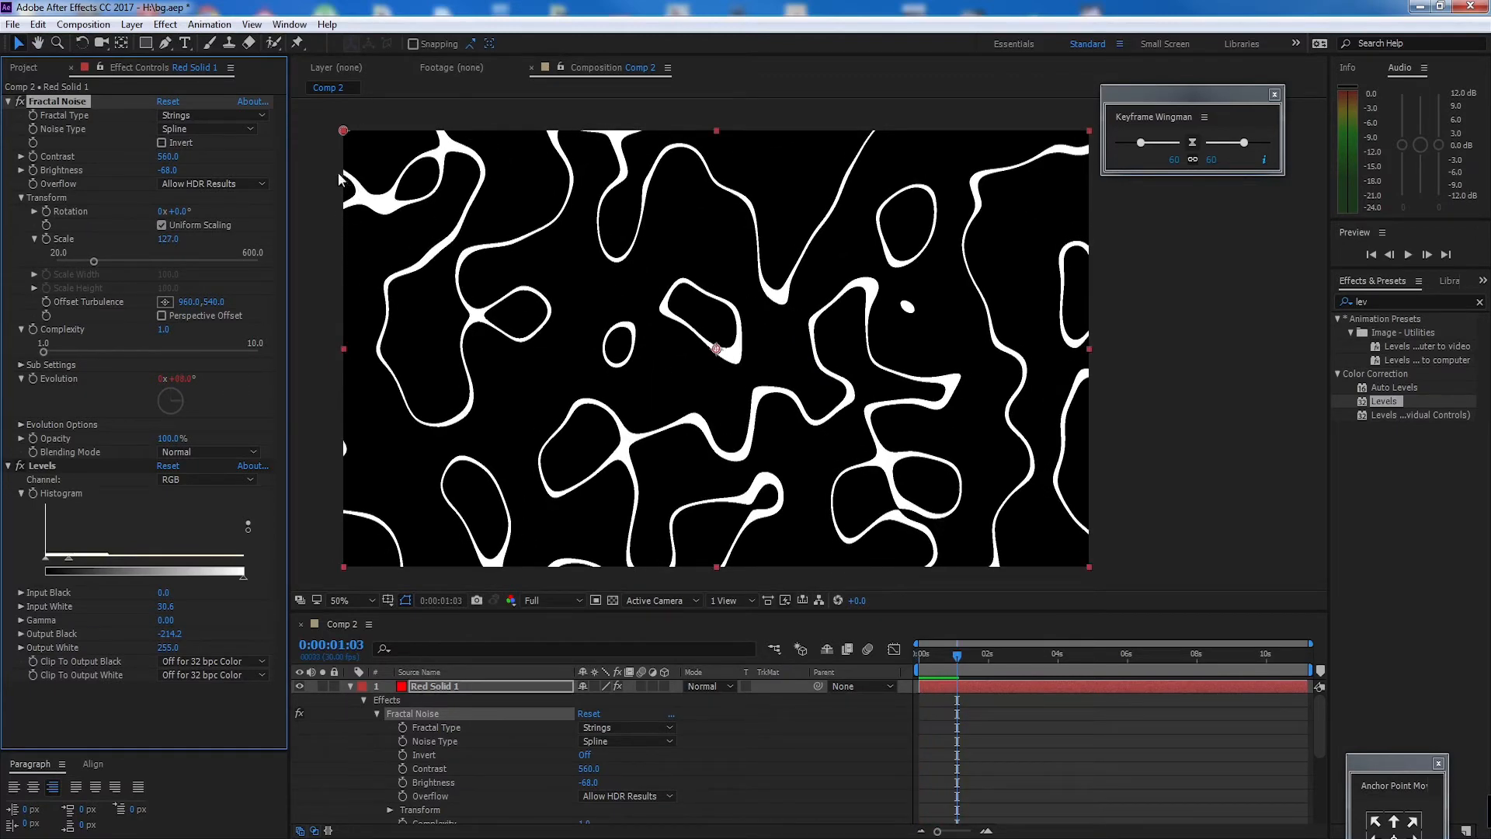
Step: Try the Subscale fractal type on the Fractal Noise effect and switch it back to Strings
{"action": "left_click", "coordinate": [220, 115]}
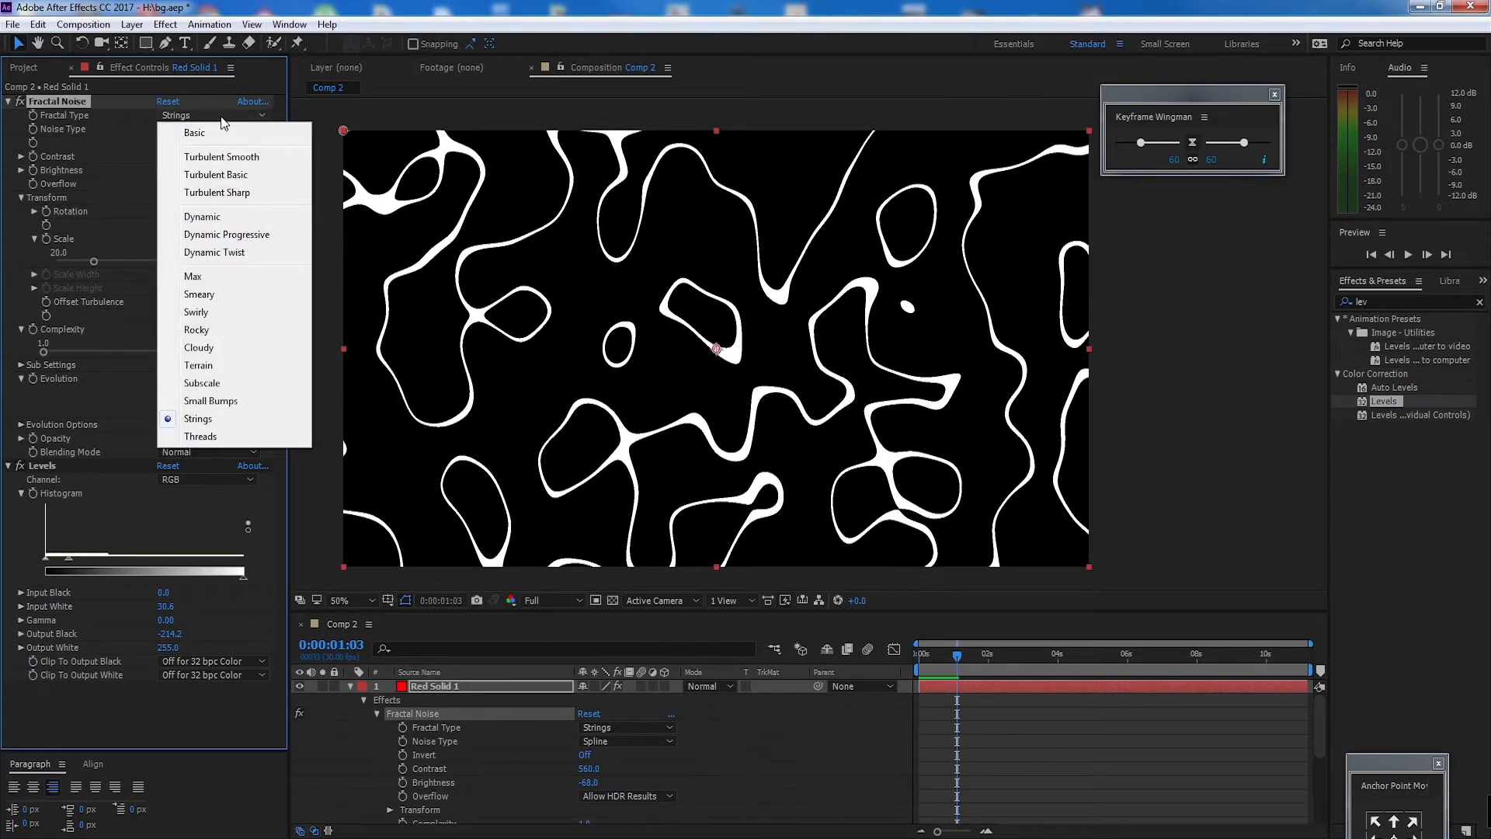
{"action": "left_click", "coordinate": [244, 384]}
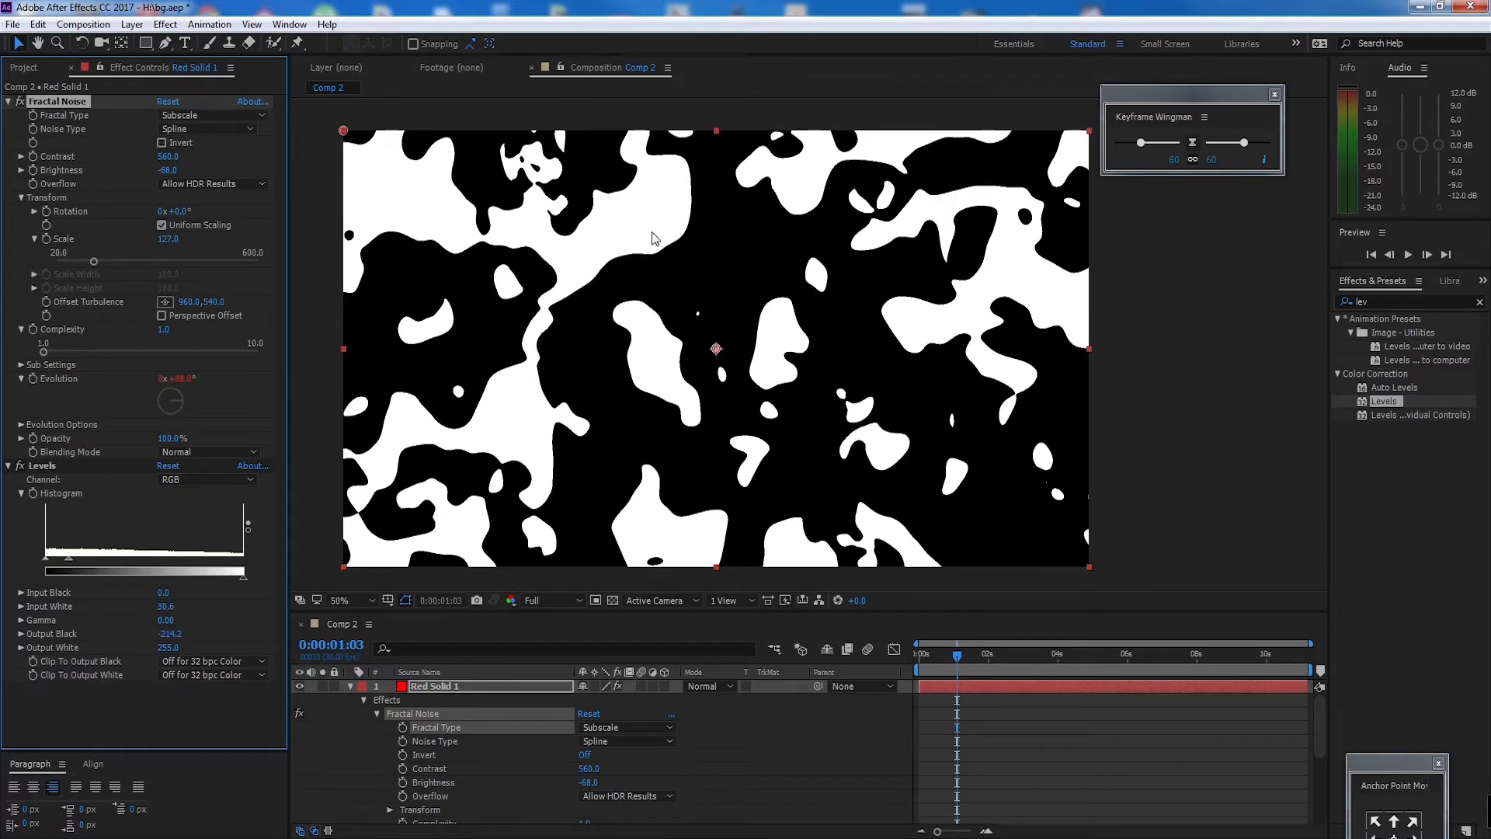
{"action": "left_click", "coordinate": [213, 117]}
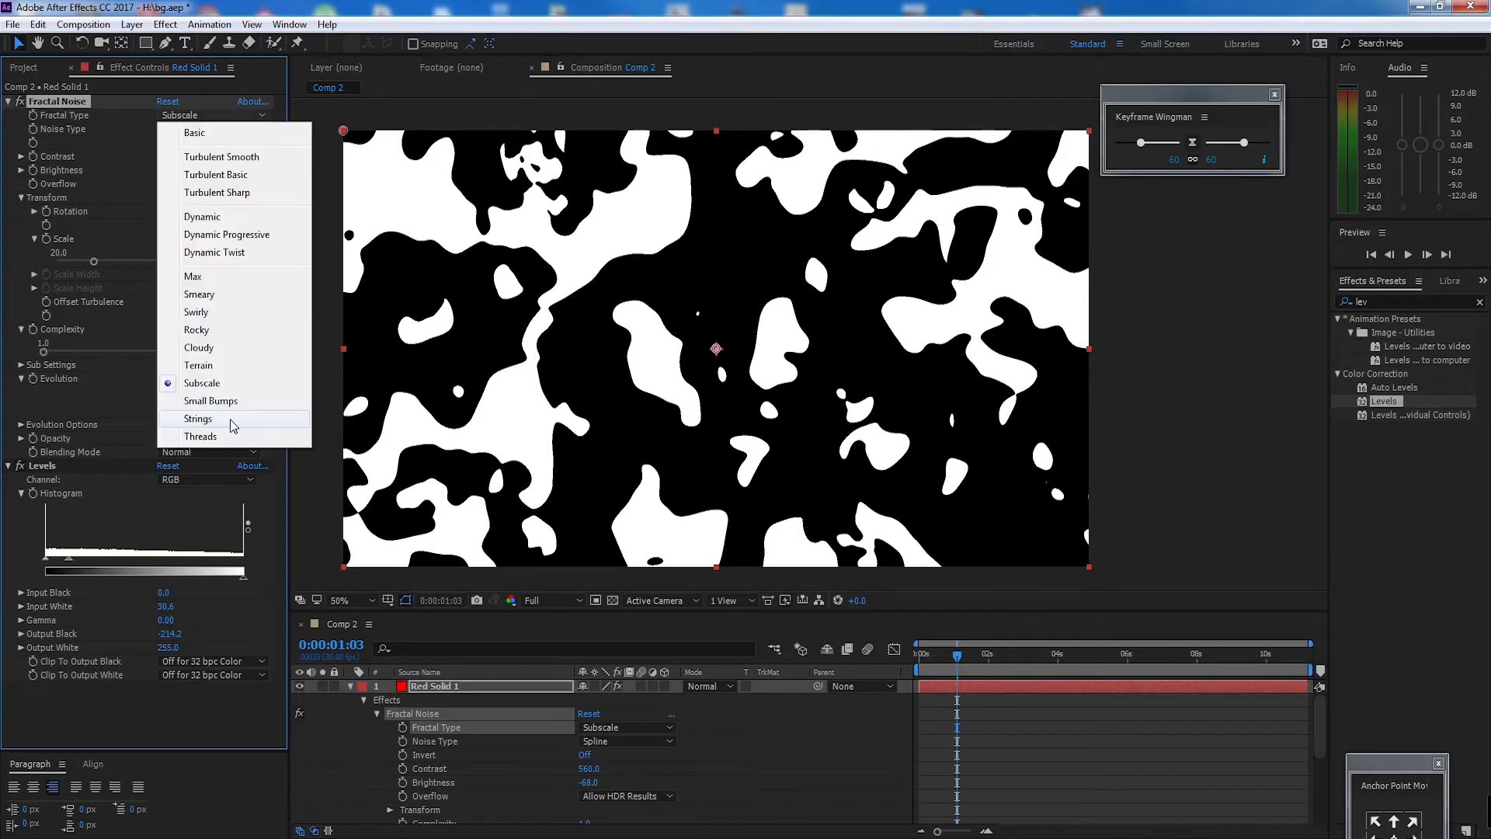
{"action": "left_click", "coordinate": [198, 419]}
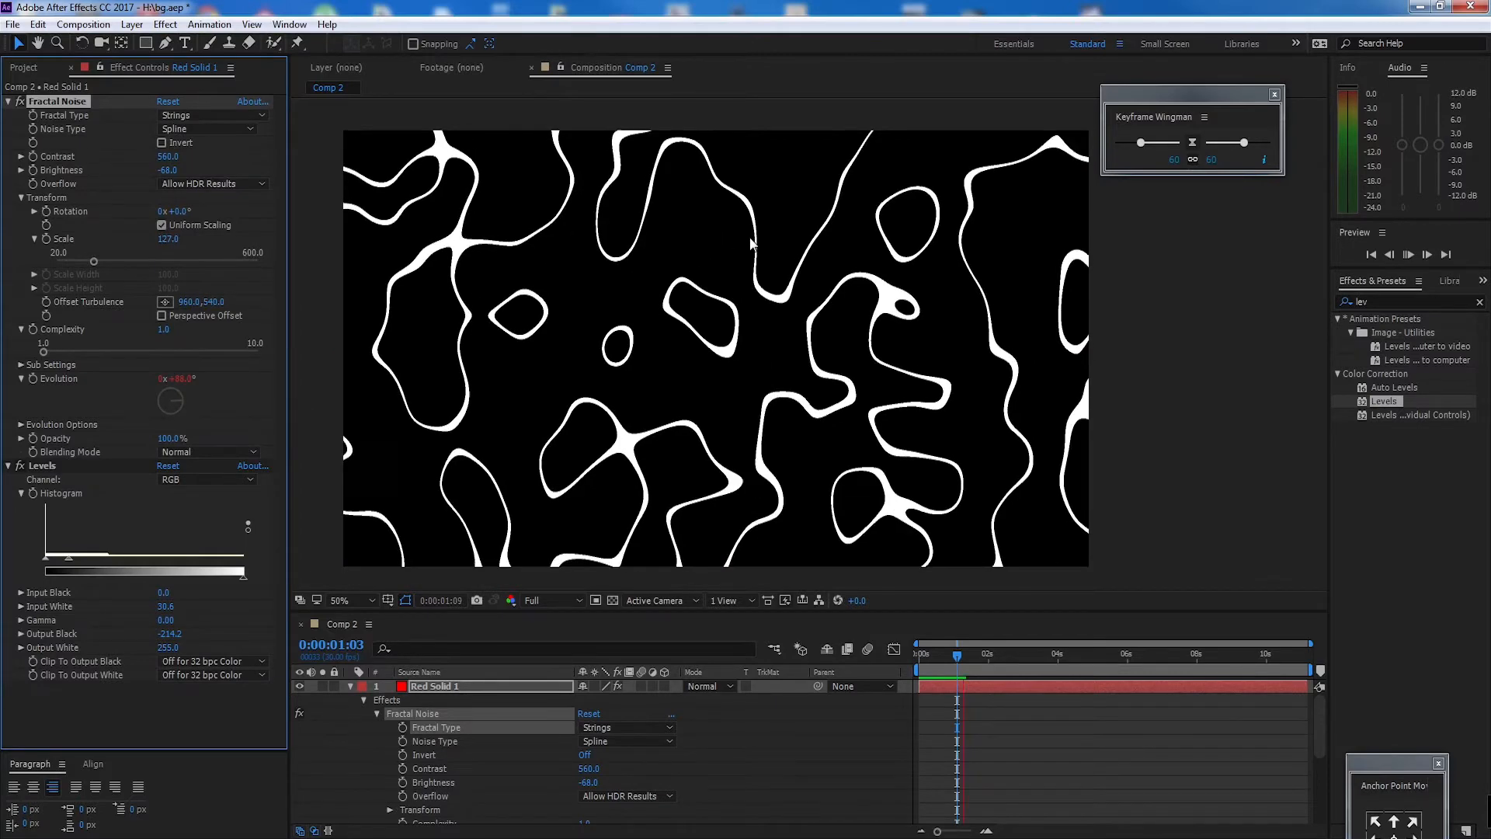
{"action": "key", "text": "space"}
Step: Apply the Find Edges effect to the noise layer after Levels and preview the animated outlines
{"action": "left_click", "coordinate": [10, 102]}
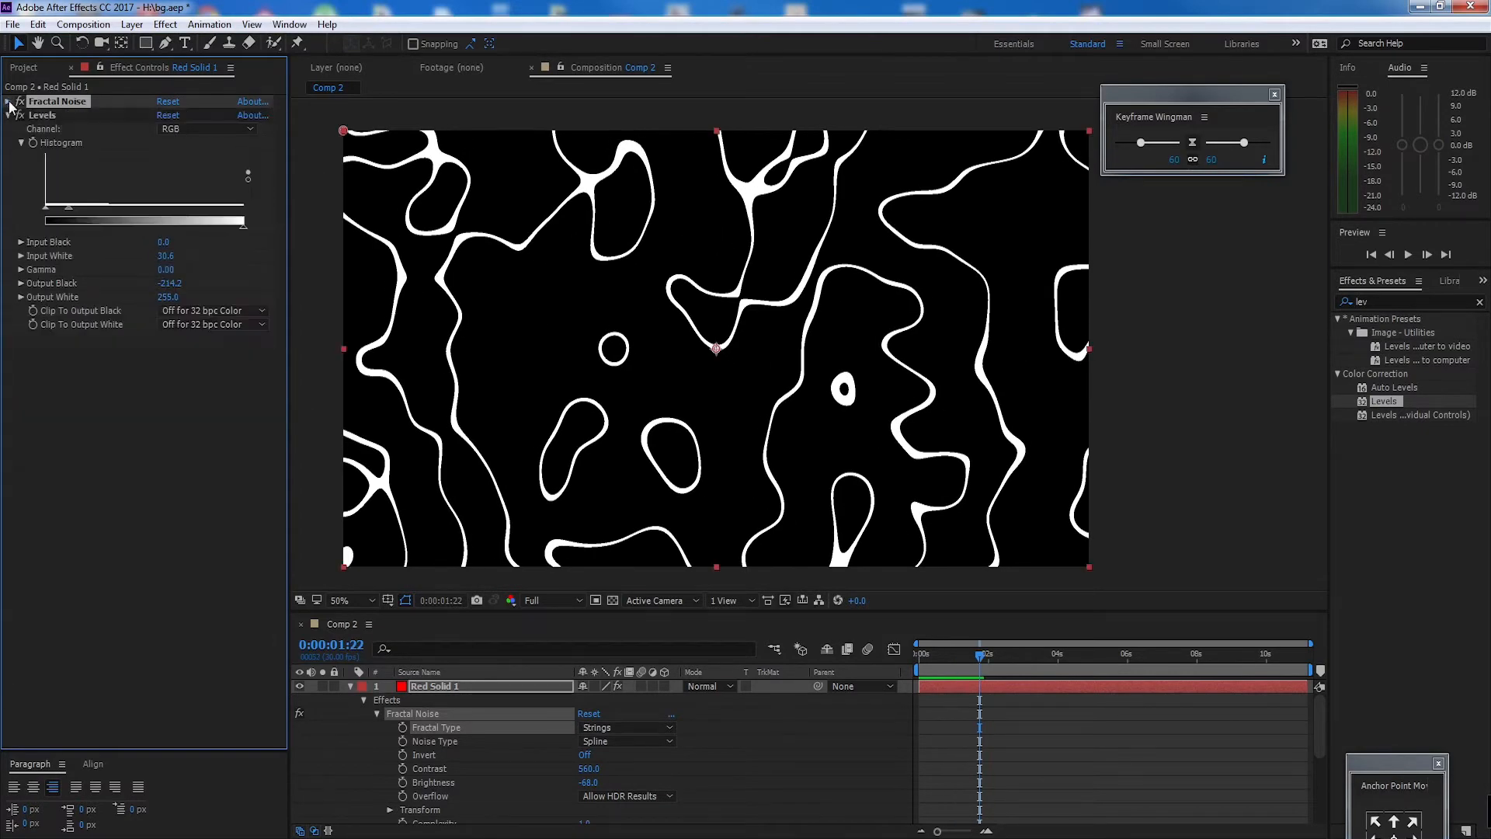
{"action": "left_click", "coordinate": [1416, 301]}
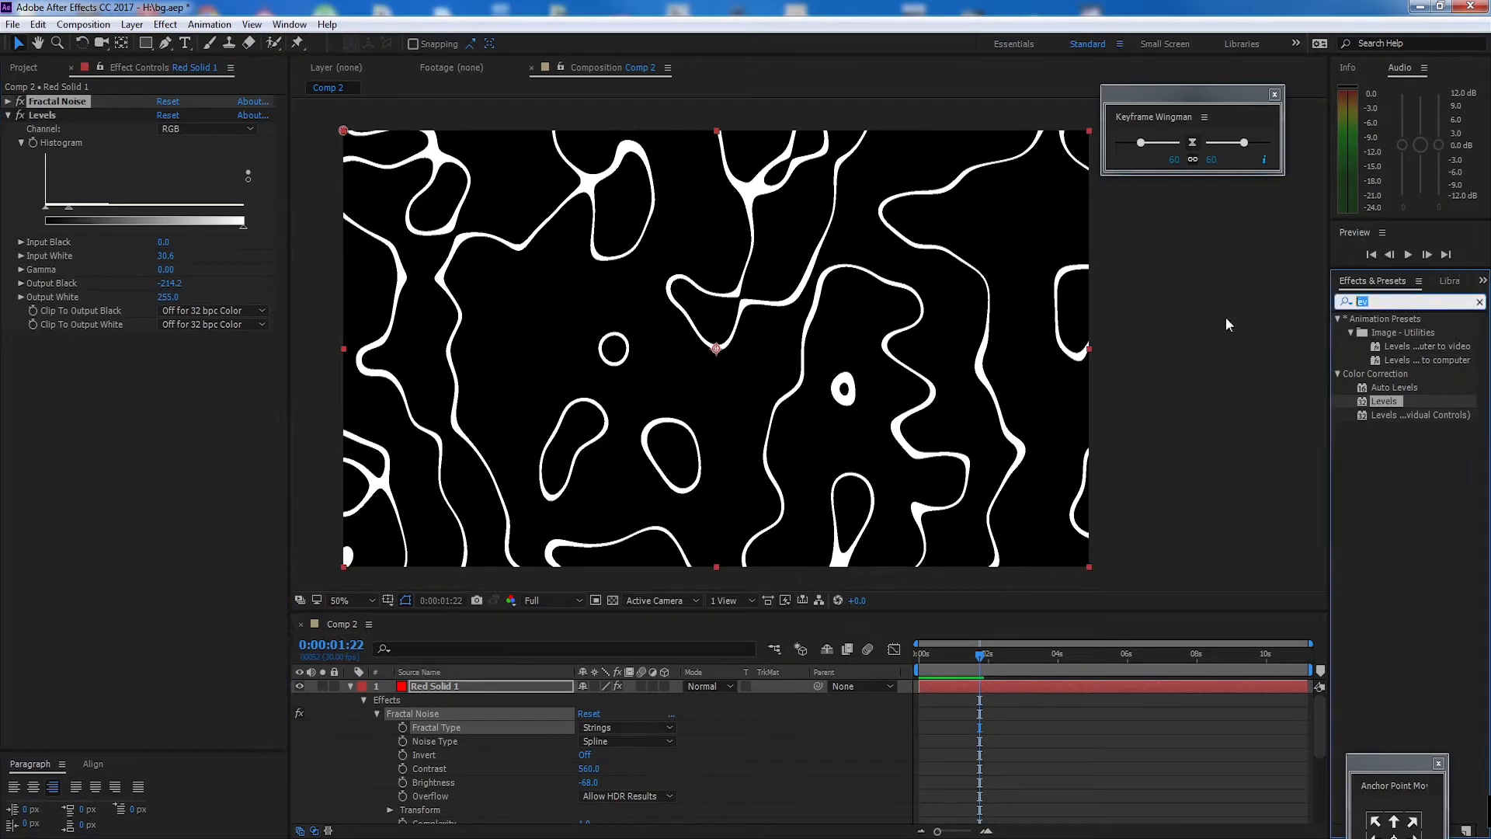
{"action": "type", "text": "fin"}
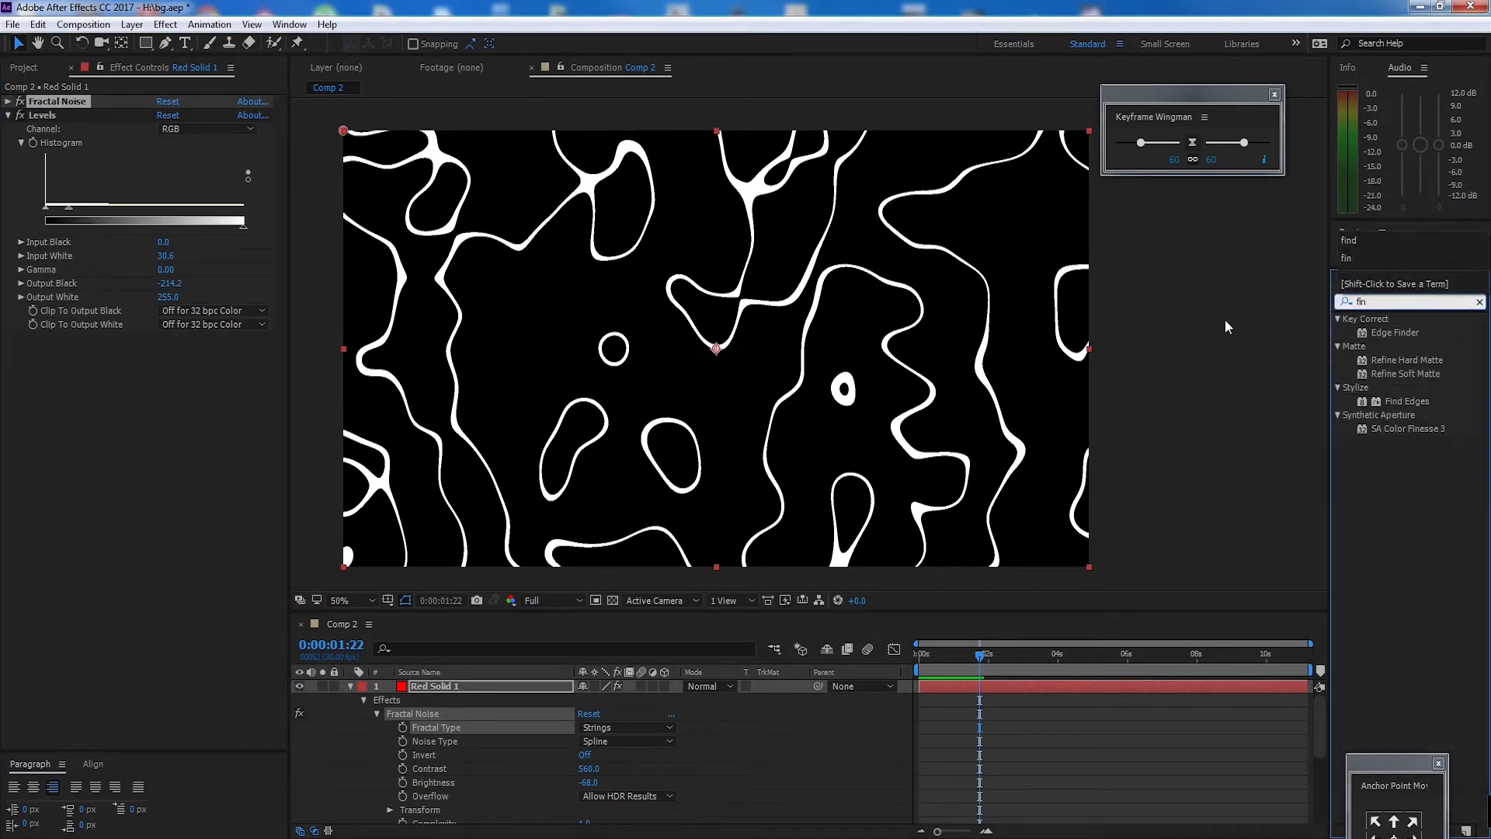
{"action": "double_click", "coordinate": [1407, 401]}
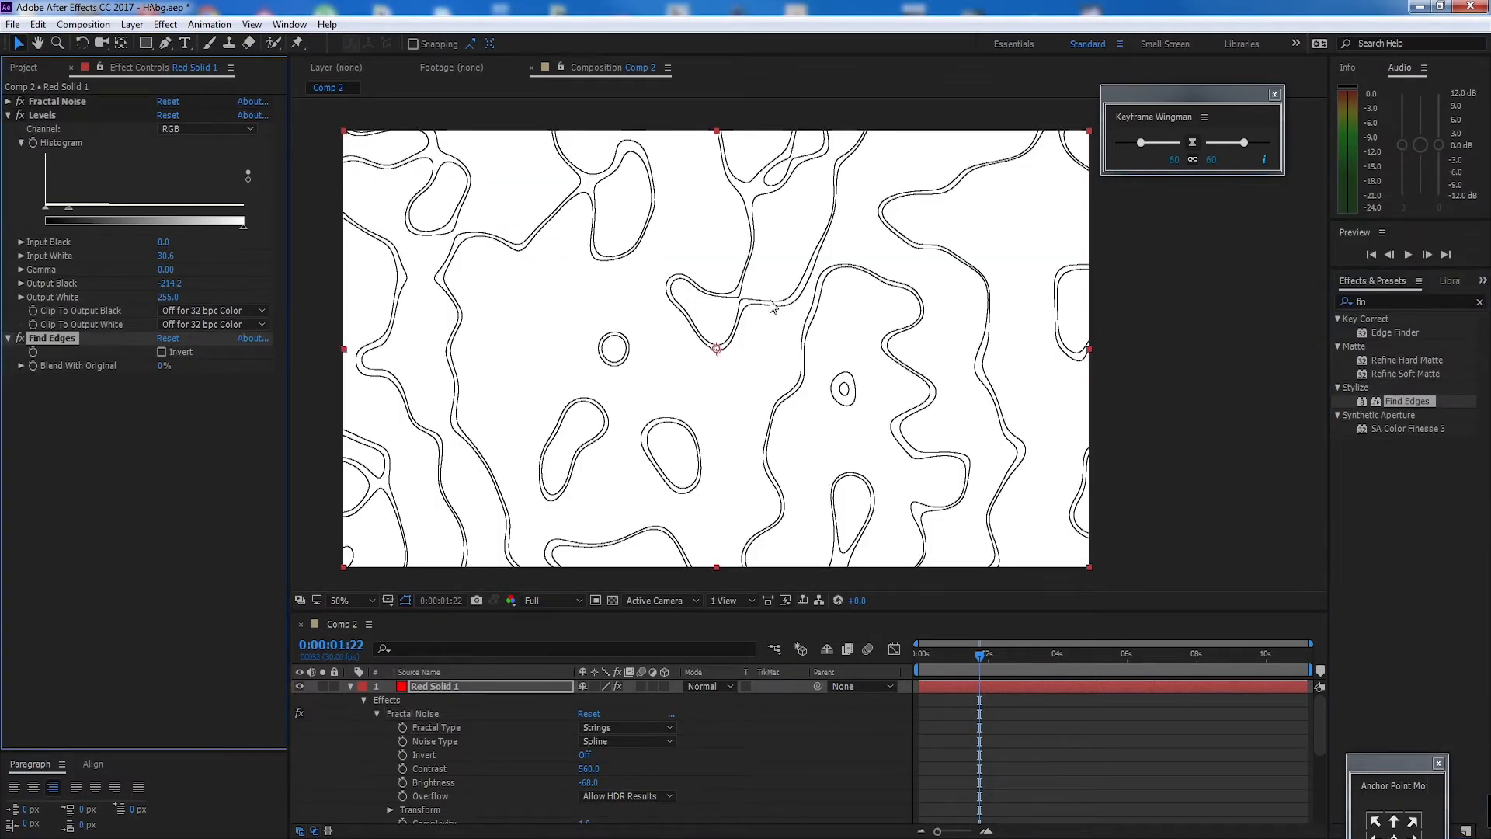
{"action": "key", "text": "period"}
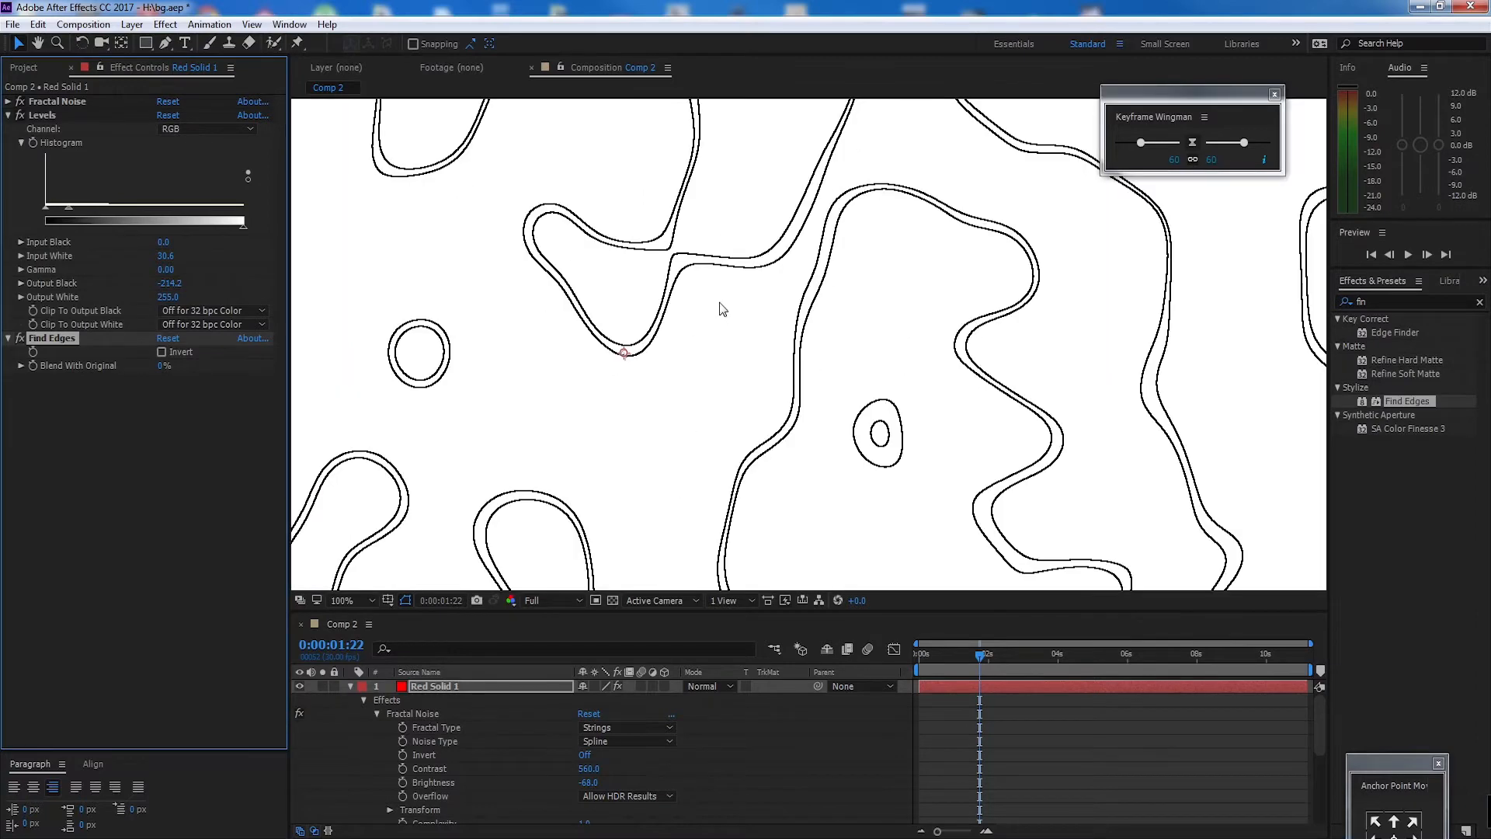
{"action": "key", "text": "comma"}
{"action": "key", "text": "space"}
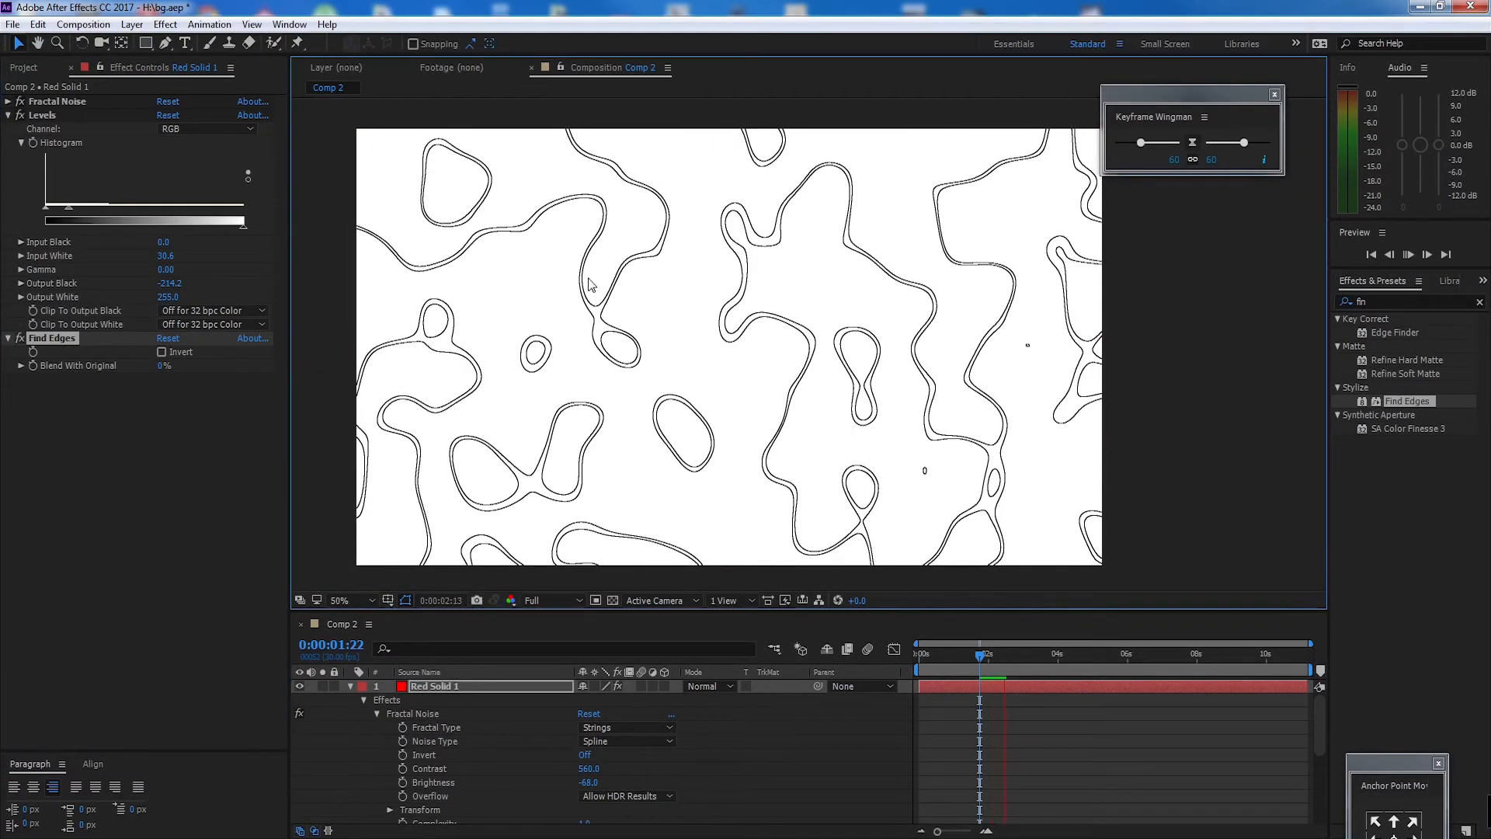
{"action": "key", "text": "space"}
Step: Adjust the Levels effect to an Input White of 48.4 and an Output Black of -124.9
{"action": "left_click", "coordinate": [65, 381]}
{"action": "left_click", "coordinate": [55, 340]}
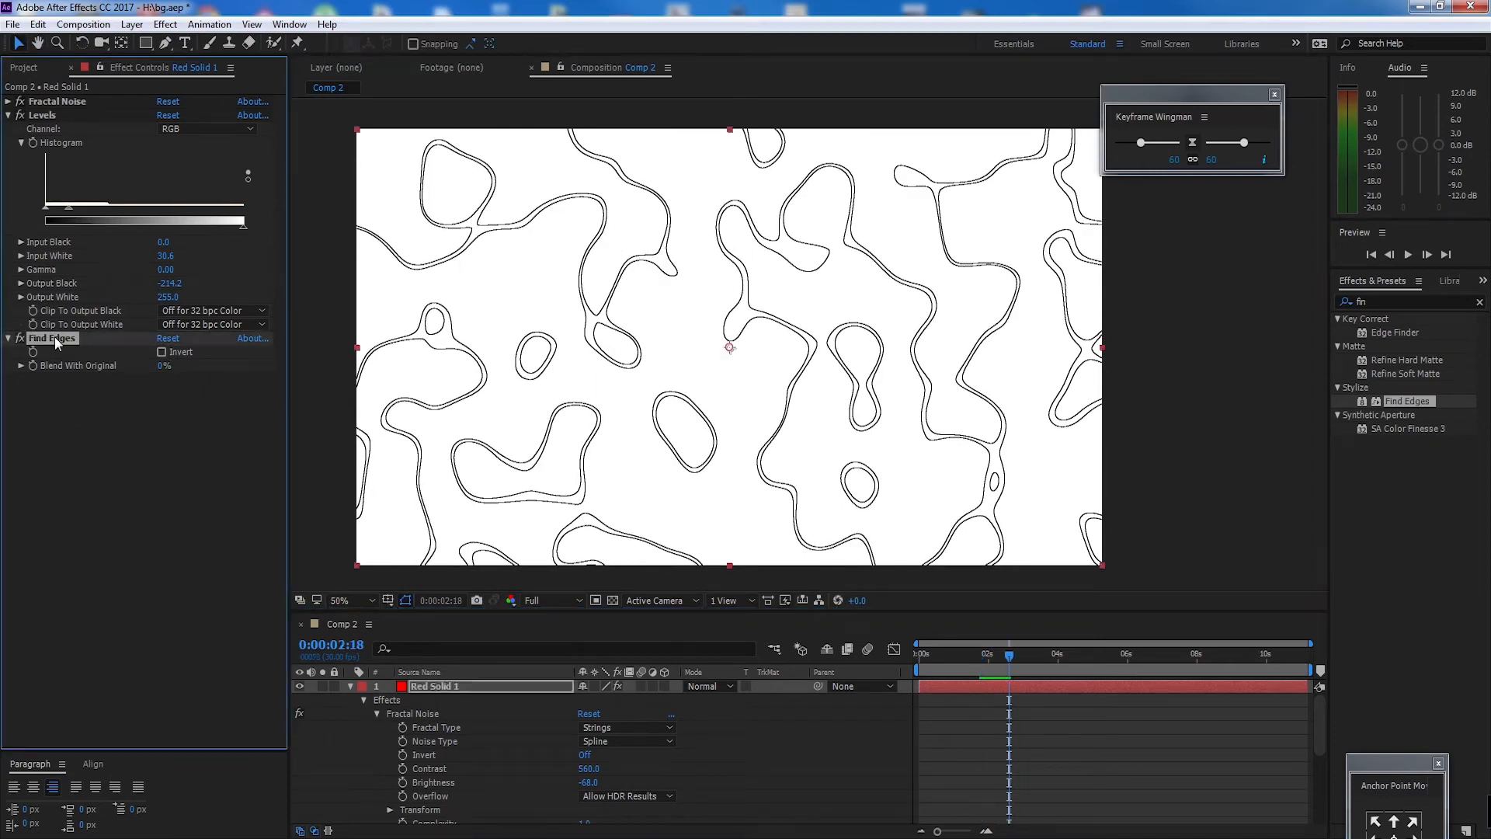
{"action": "left_click", "coordinate": [46, 116]}
{"action": "left_click", "coordinate": [7, 115]}
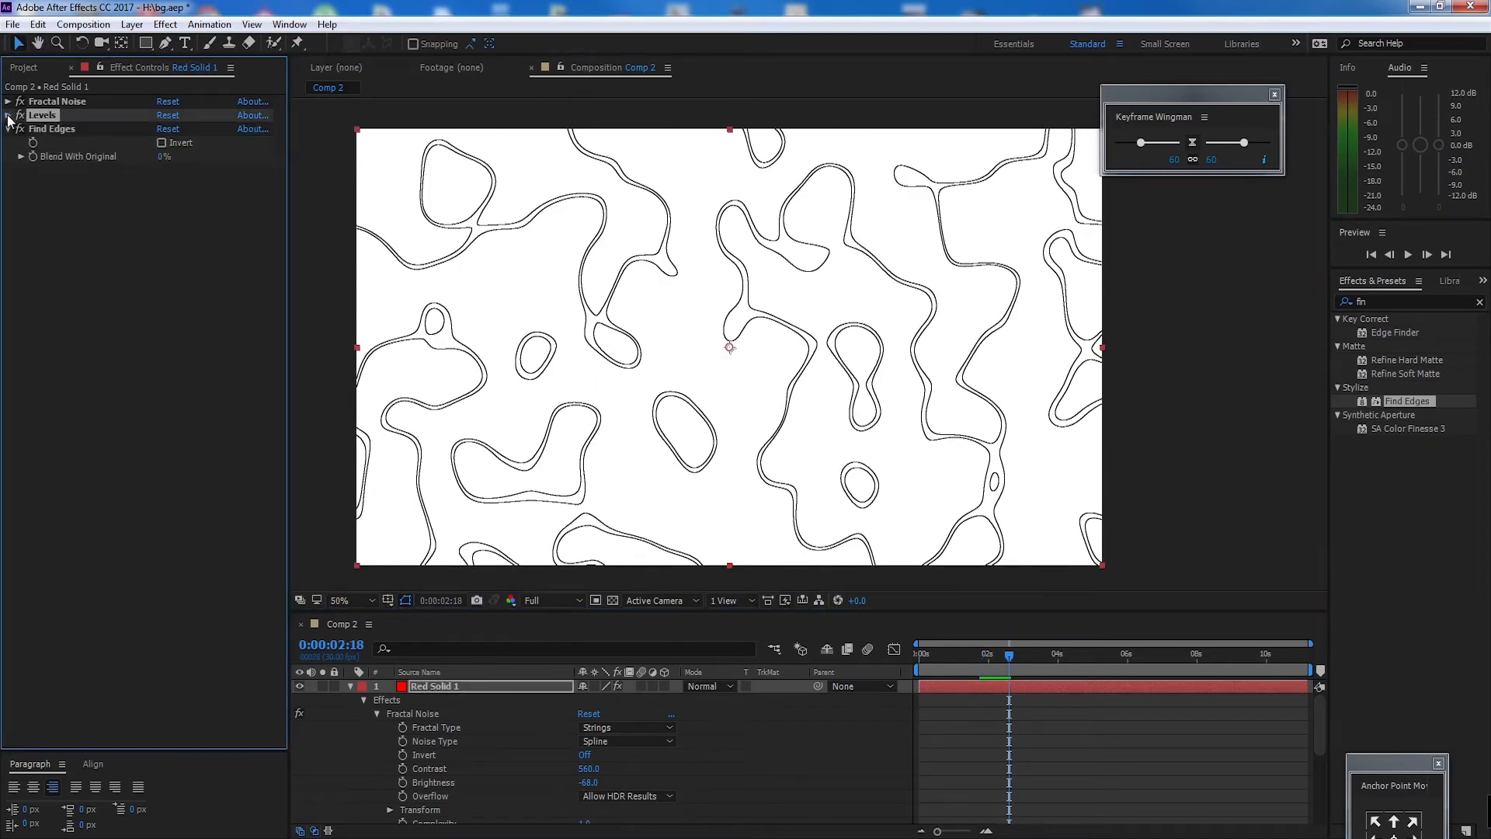
{"action": "left_click", "coordinate": [9, 115]}
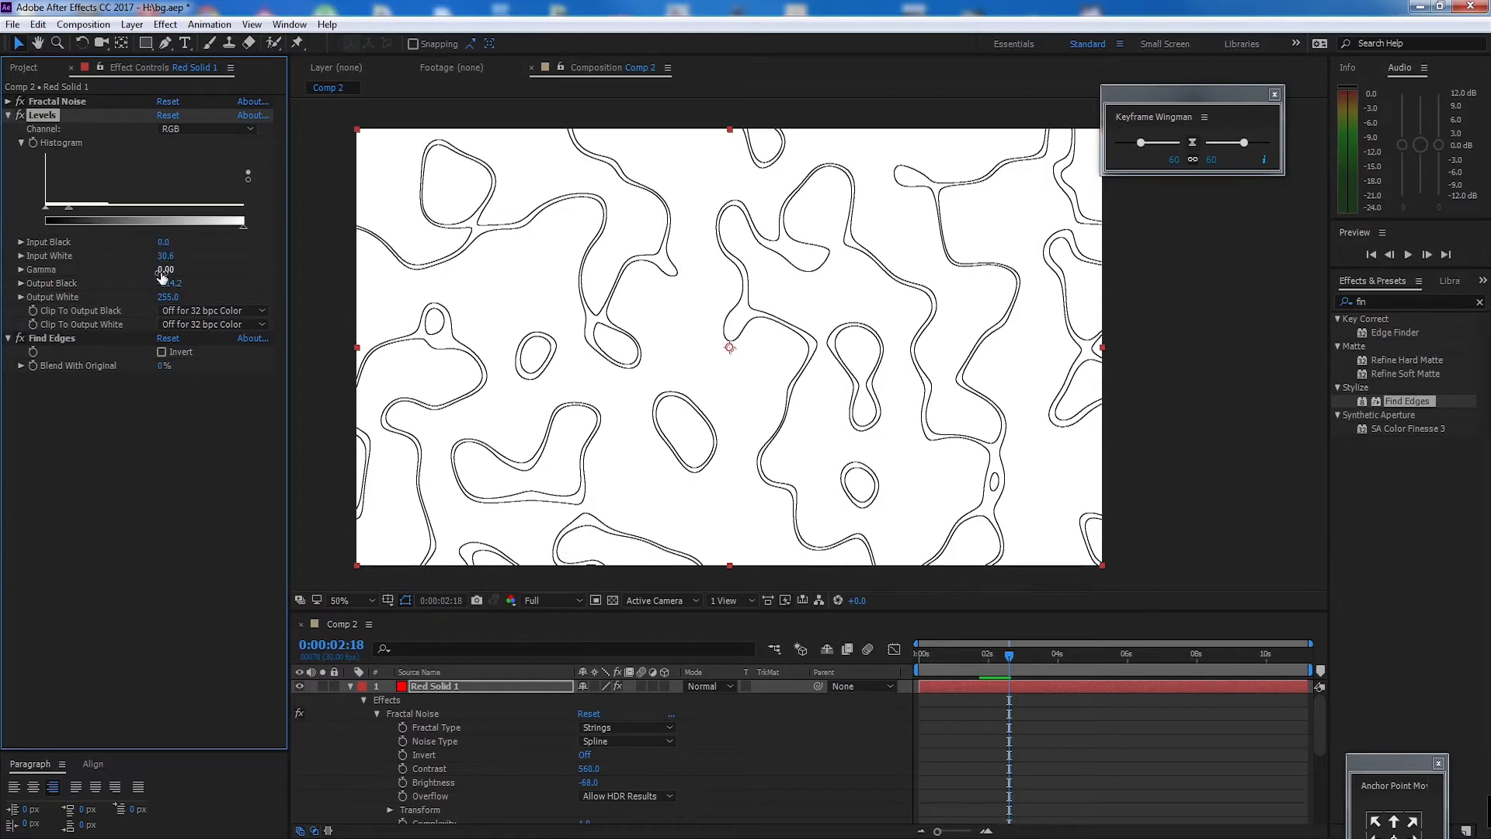
{"action": "mouse_move", "coordinate": [166, 255]}
{"action": "left_mouse_down"}
{"action": "mouse_move", "coordinate": [166, 299]}
{"action": "mouse_move", "coordinate": [162, 257]}
{"action": "mouse_move", "coordinate": [177, 256]}
{"action": "left_mouse_up"}
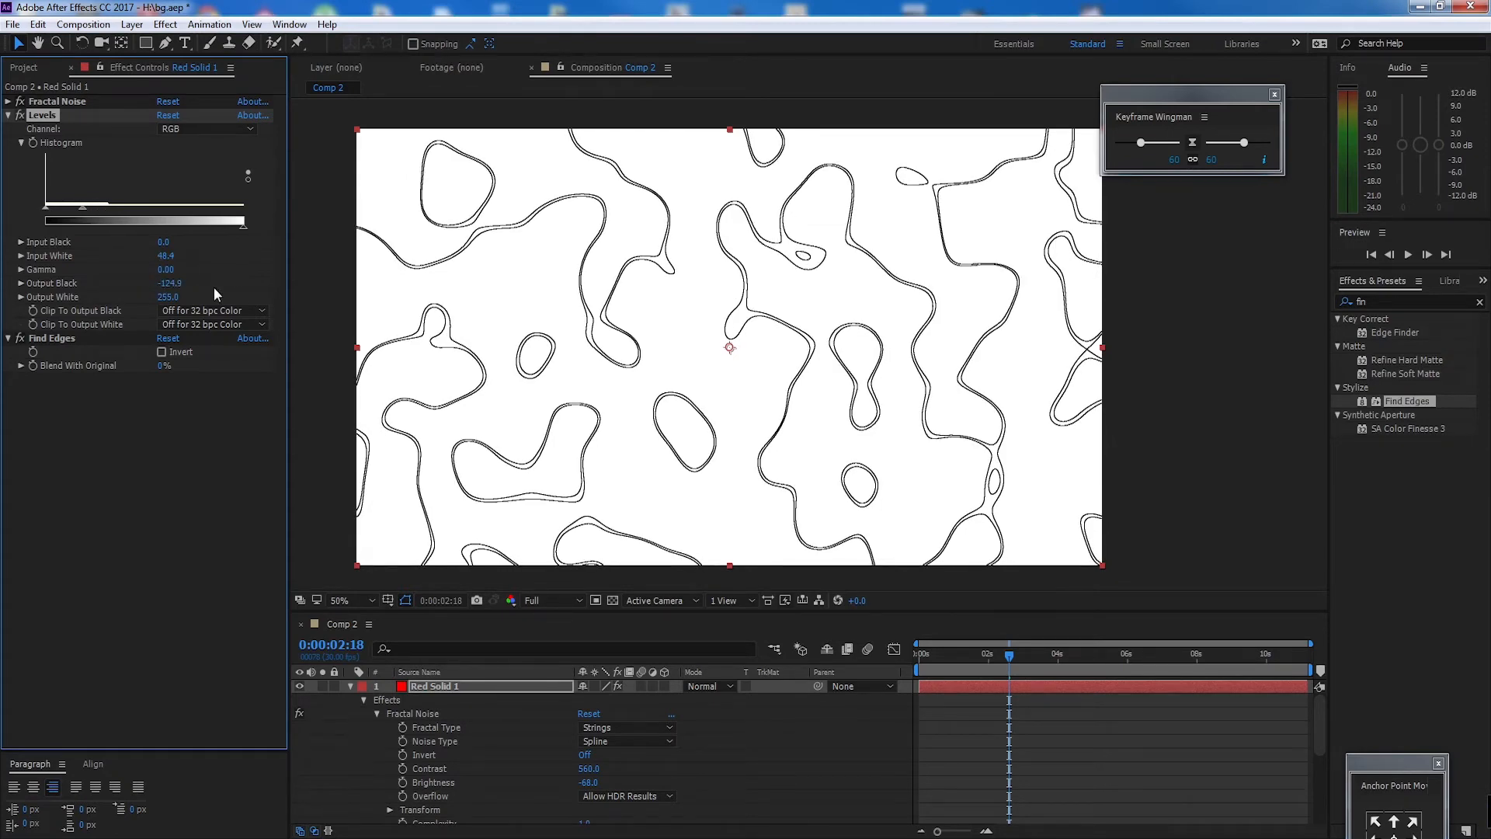
{"action": "left_click_drag", "start_coordinate": [214, 289], "coordinate": [290, 297]}
{"action": "double_click", "coordinate": [51, 116]}
Step: Apply the Invert effect after Find Edges to turn the outlines white on black
{"action": "left_click", "coordinate": [1386, 301]}
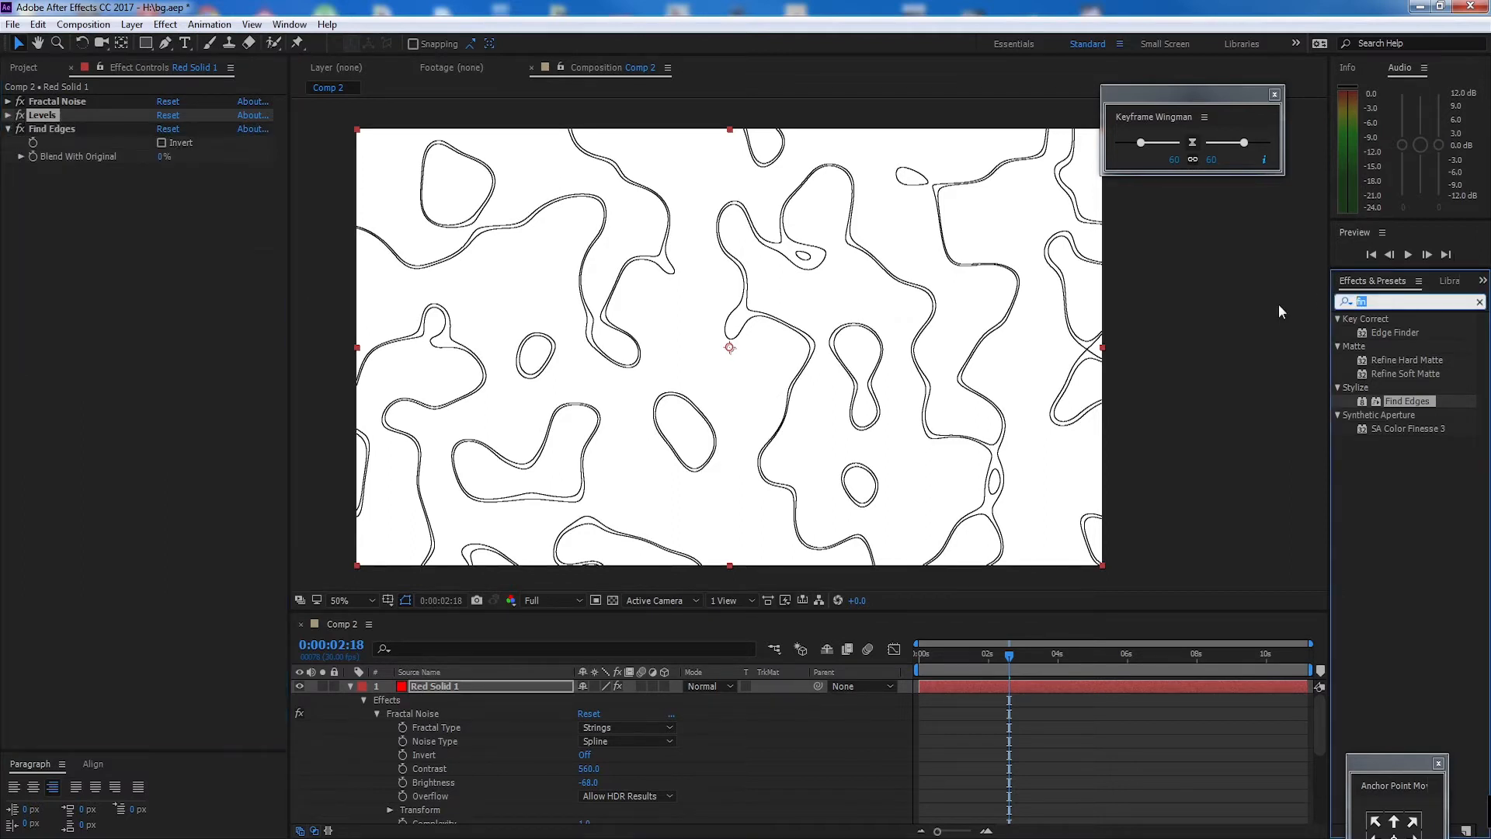
{"action": "type", "text": "inv"}
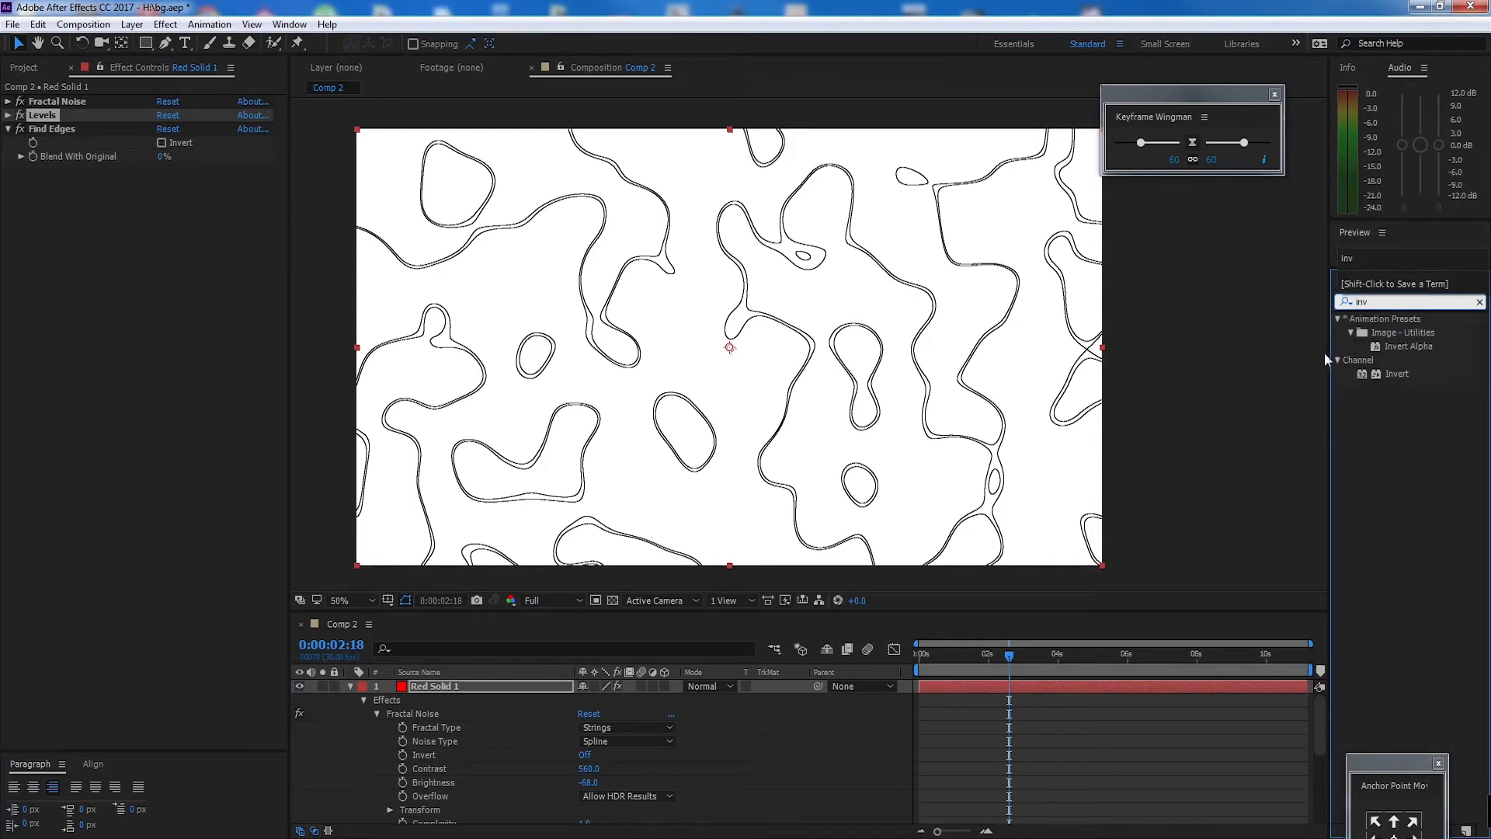
{"action": "double_click", "coordinate": [1396, 374]}
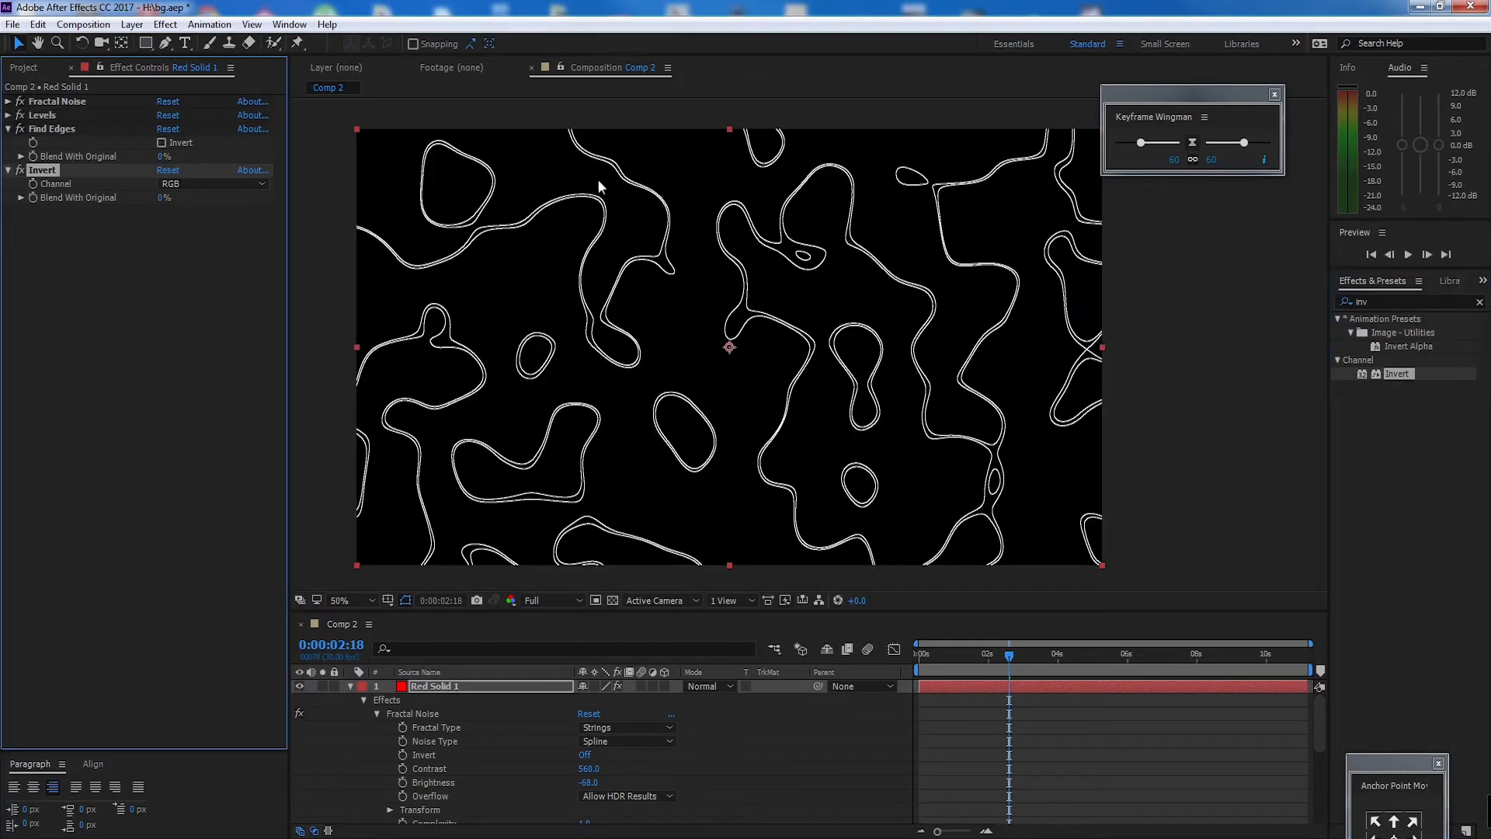
{"action": "scroll", "coordinate": [621, 291], "scroll_direction": "up", "scroll_amount": 2}
{"action": "scroll", "coordinate": [590, 273], "scroll_direction": "down", "scroll_amount": 2}
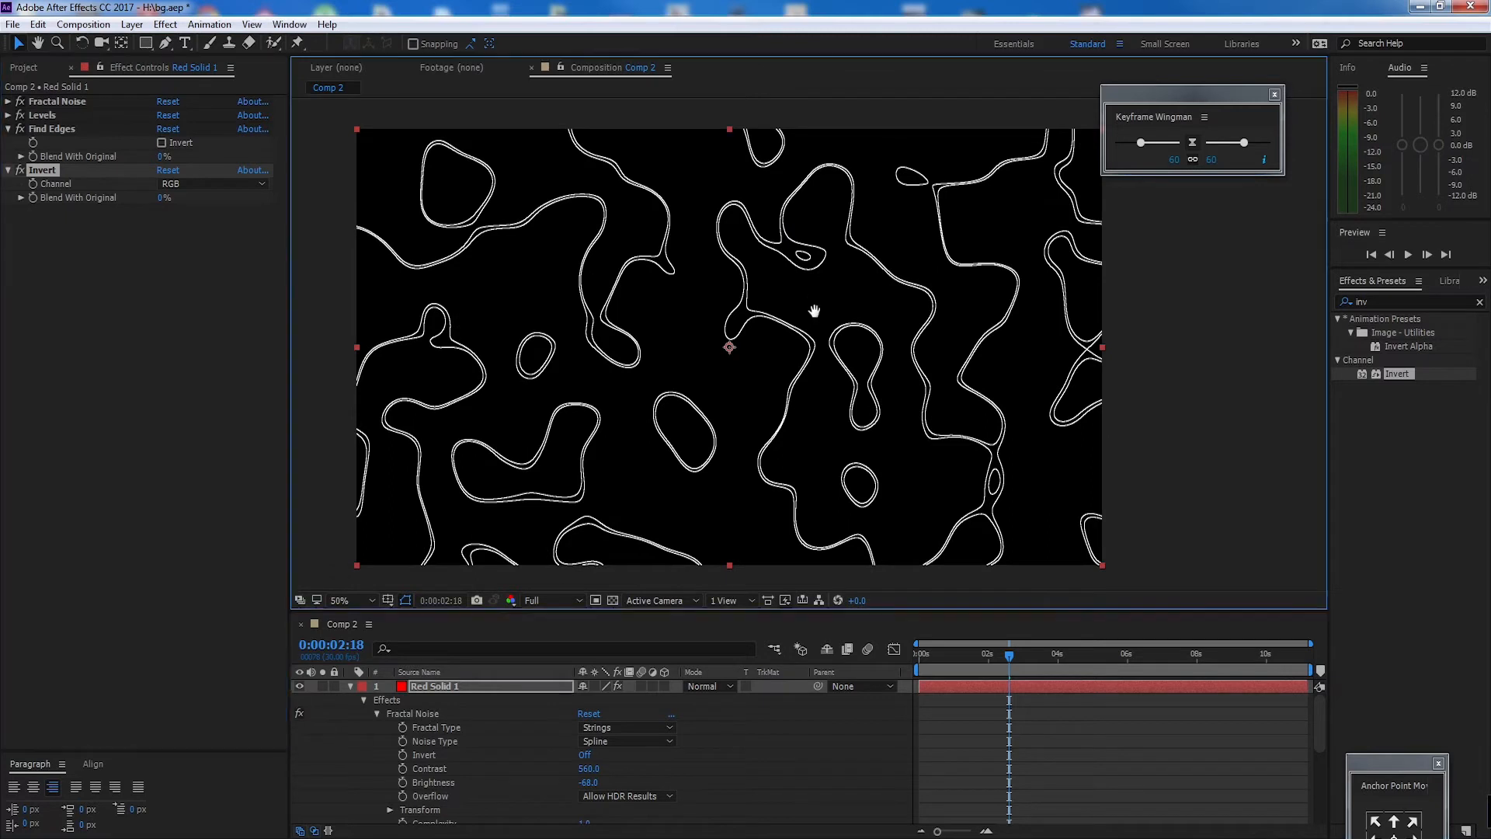
{"action": "left_click_drag", "start_coordinate": [814, 310], "coordinate": [847, 314]}
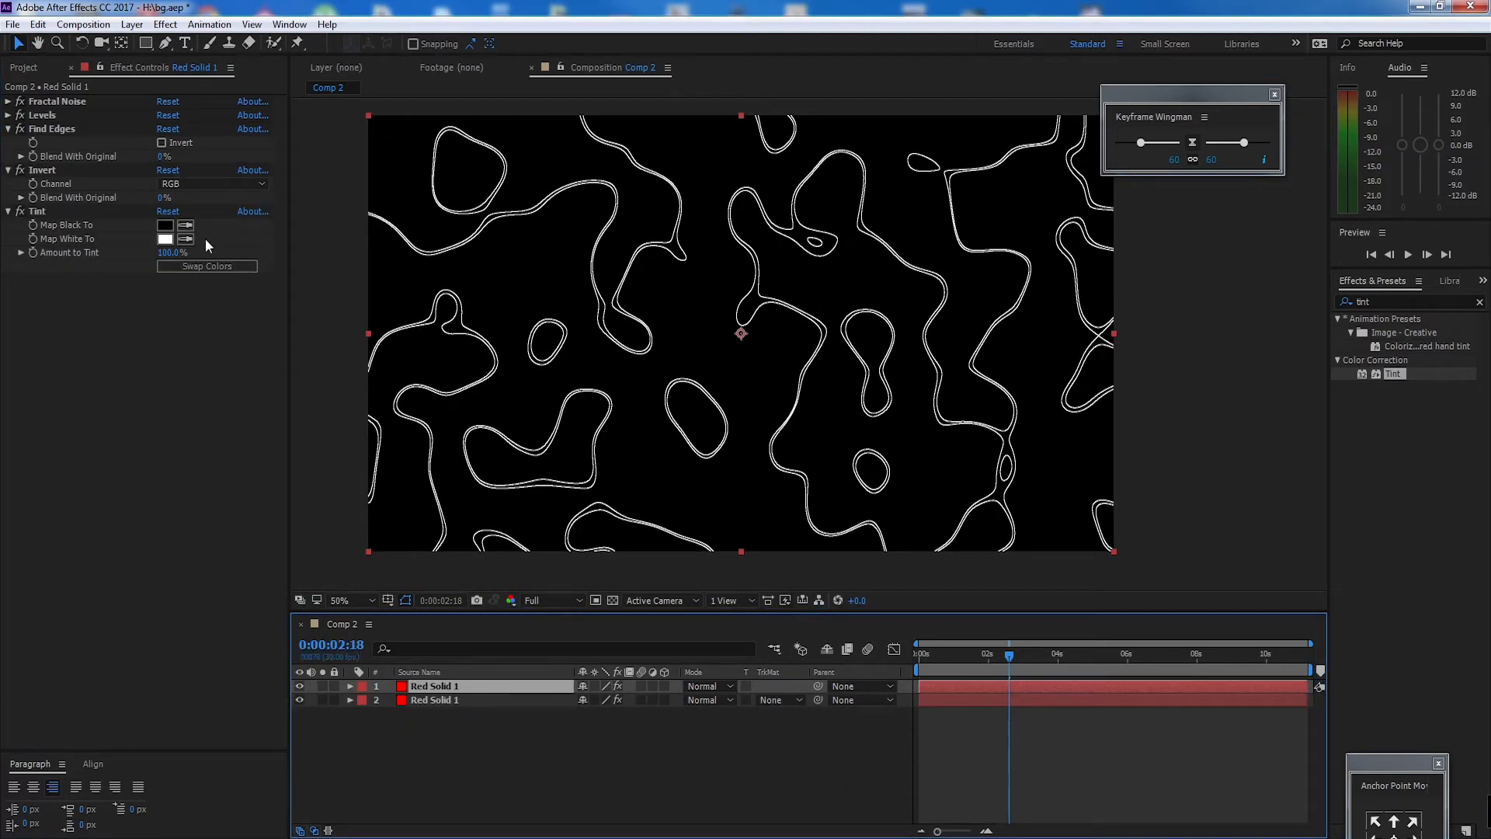
Step: Set the Tint effect's Map White To color to turquoise 00FFD8
{"action": "left_click", "coordinate": [165, 238]}
{"action": "left_click", "coordinate": [213, 390]}
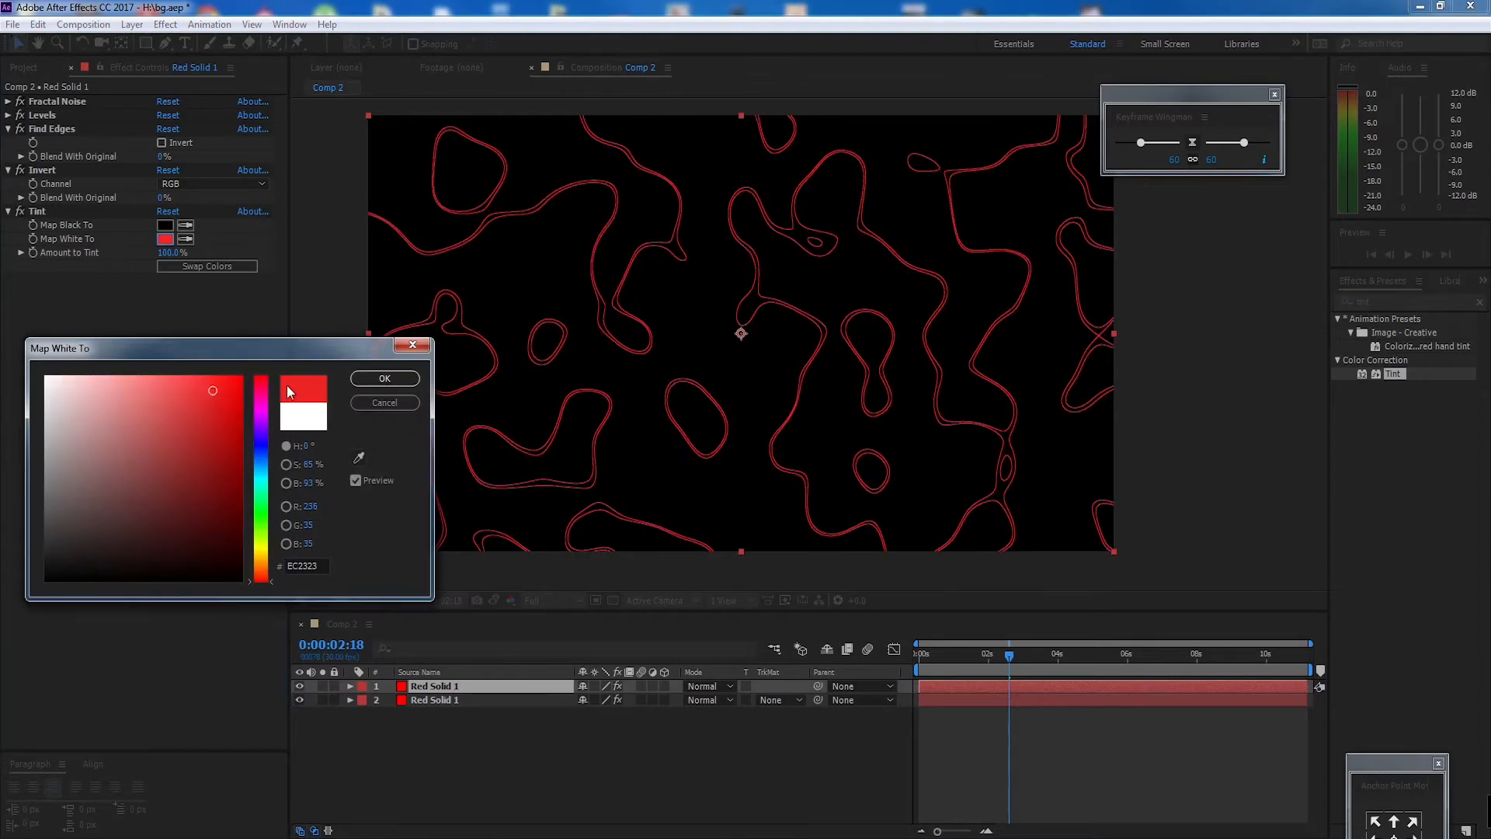
{"action": "mouse_move", "coordinate": [231, 353]}
{"action": "left_mouse_down"}
{"action": "mouse_move", "coordinate": [207, 309]}
{"action": "mouse_move", "coordinate": [249, 306]}
{"action": "mouse_move", "coordinate": [235, 375]}
{"action": "mouse_move", "coordinate": [129, 365]}
{"action": "mouse_move", "coordinate": [247, 376]}
{"action": "left_mouse_up"}
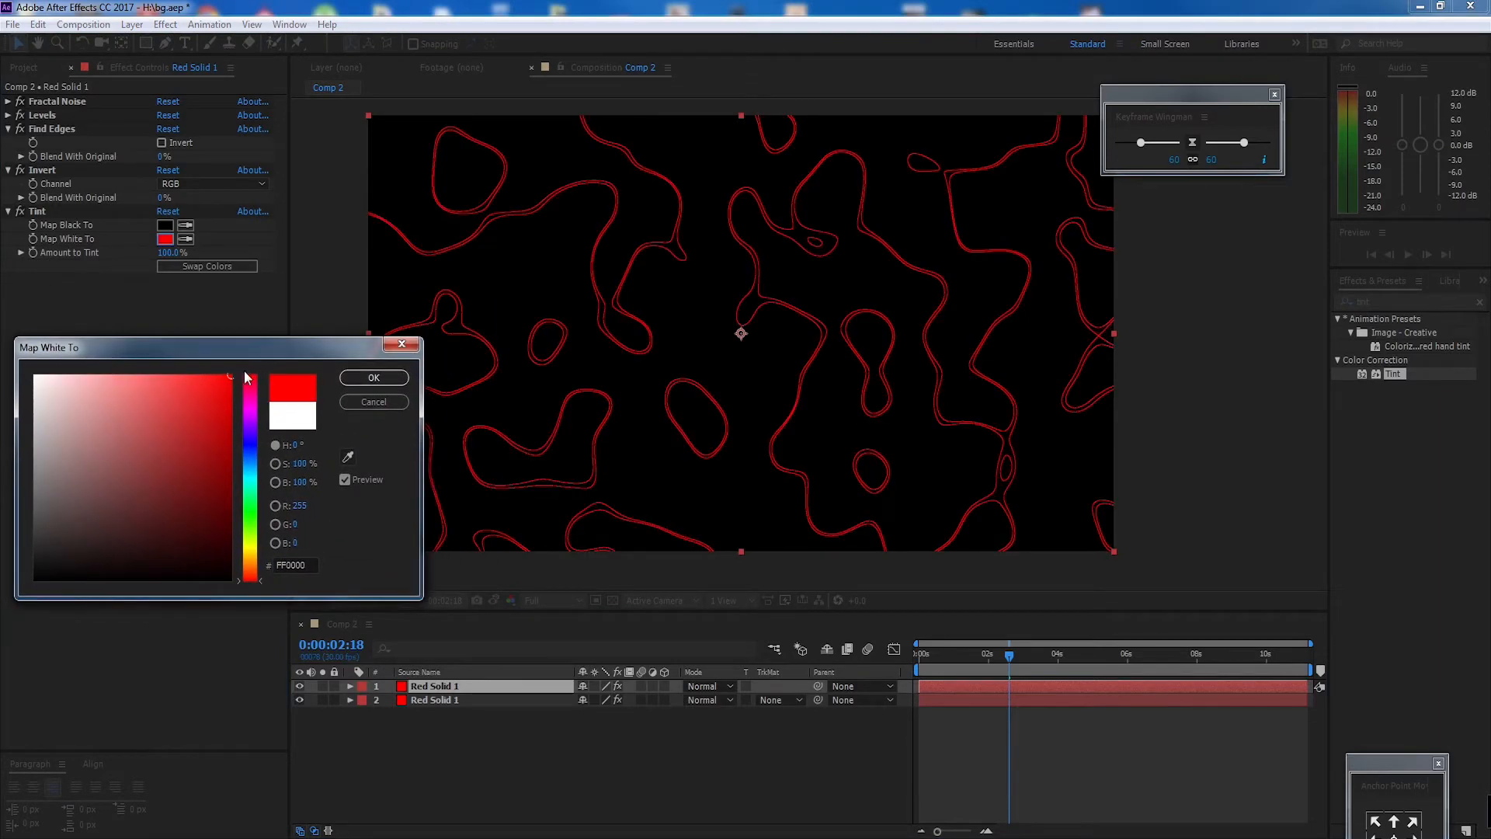
{"action": "left_click", "coordinate": [255, 488]}
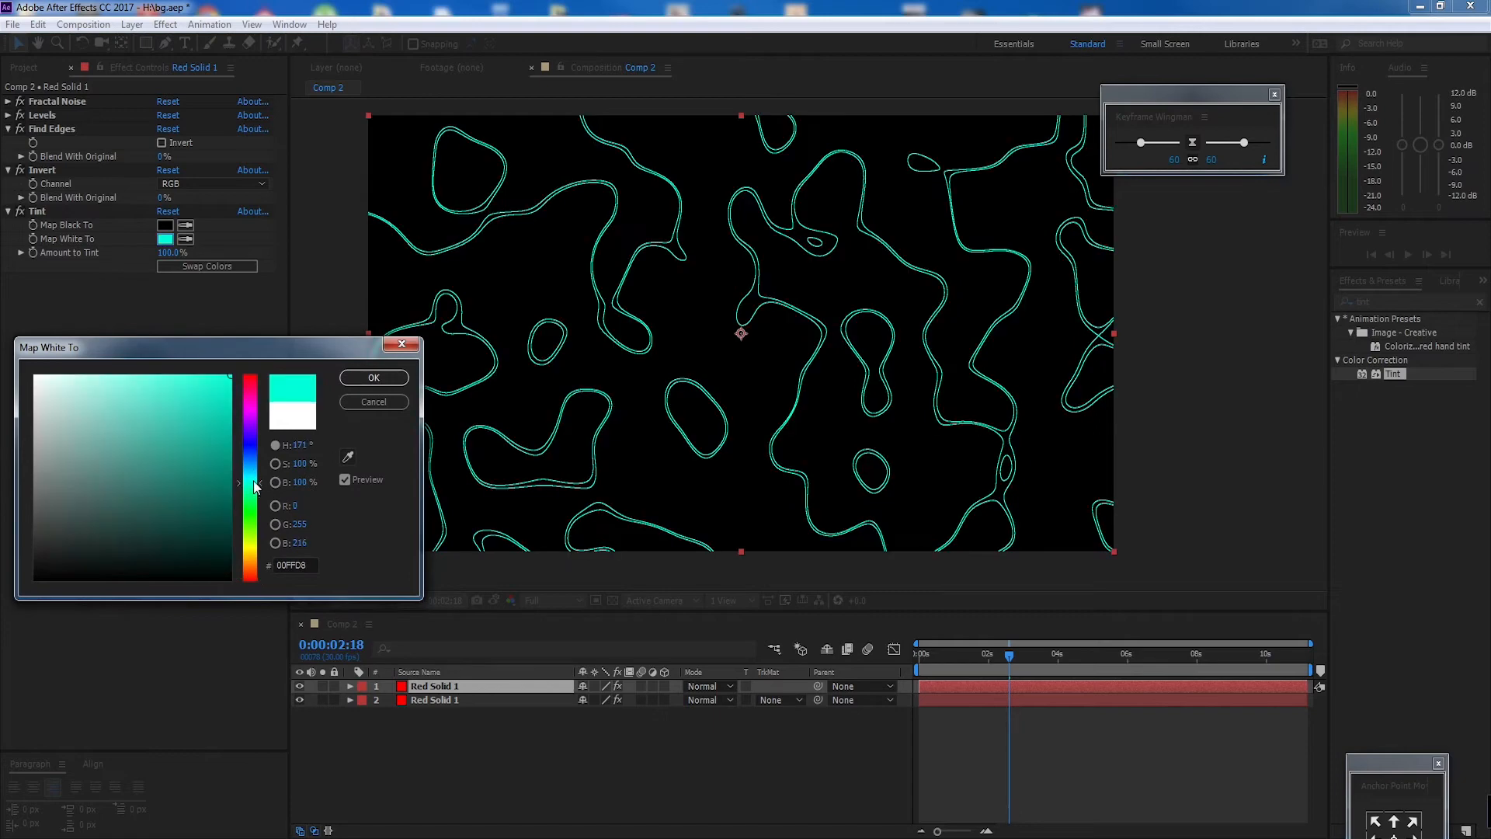
{"action": "left_click", "coordinate": [374, 377]}
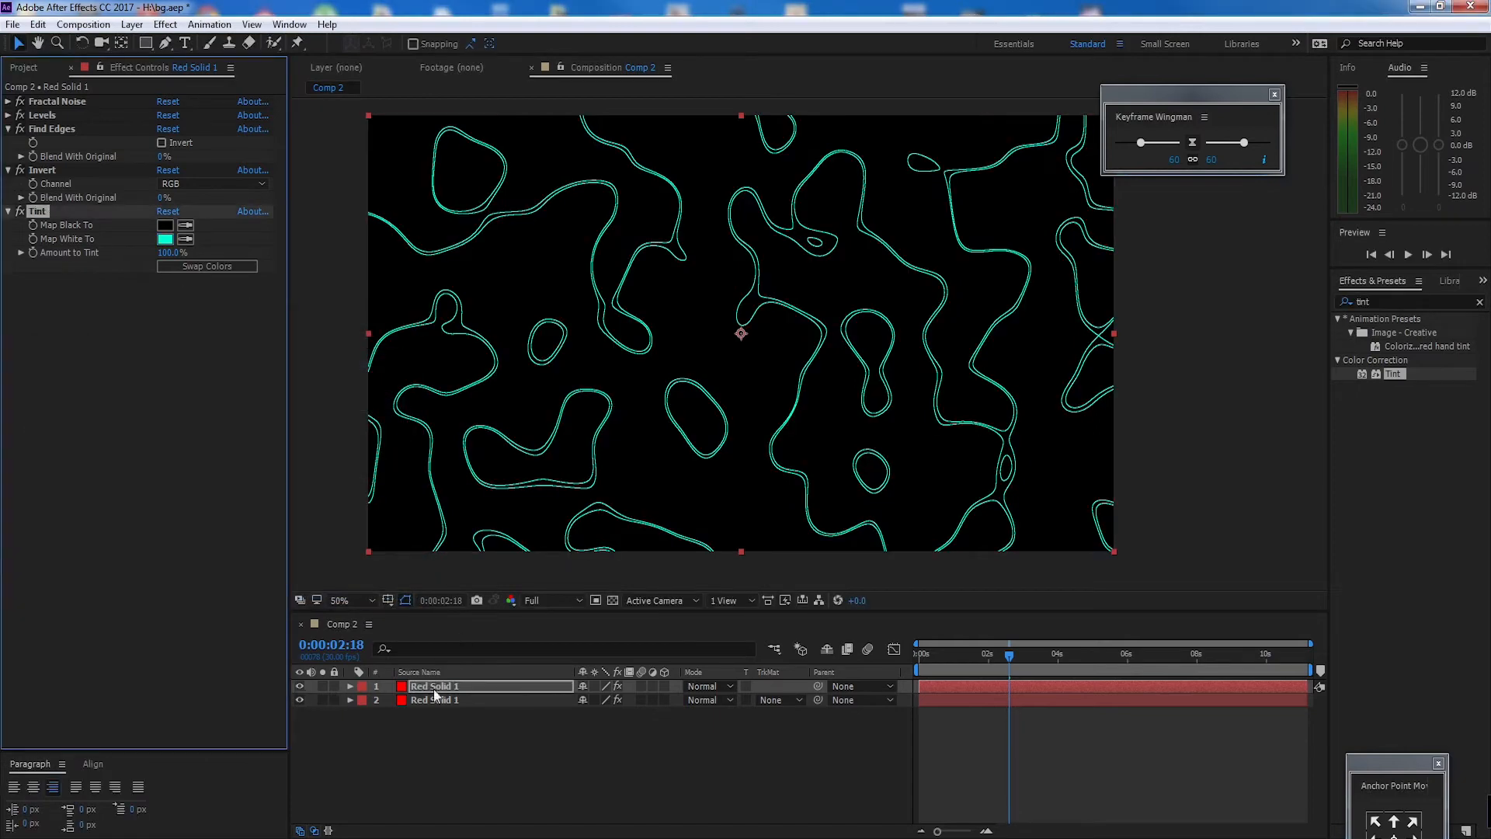
Step: Duplicate the purple gradient solid and rename the noise layer "lines" and the gradient layer directly beneath it "lines color"
{"action": "left_click", "coordinate": [478, 700]}
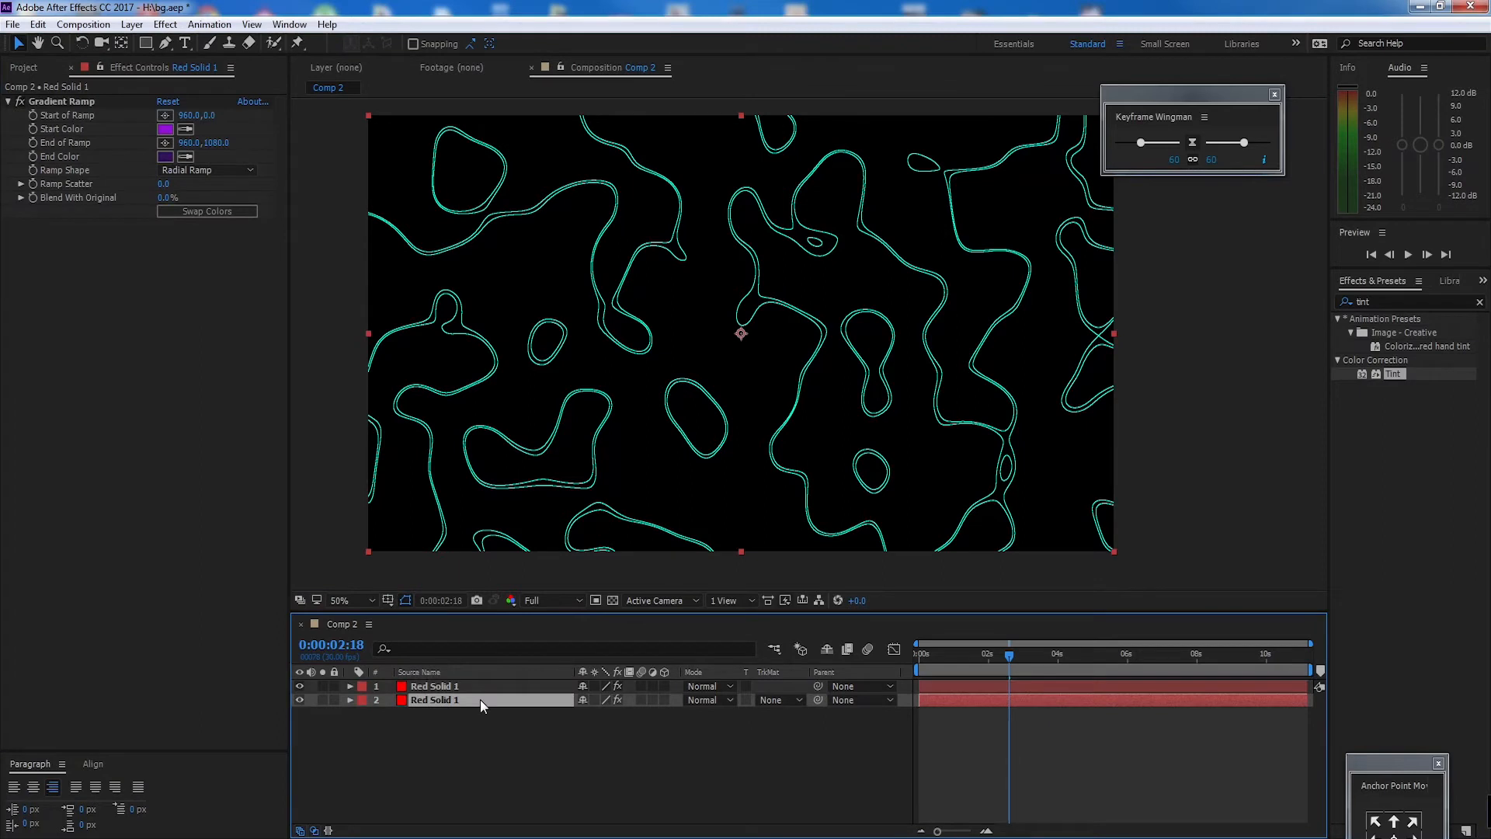
{"action": "key", "text": "ctrl+d"}
{"action": "left_click_drag", "start_coordinate": [428, 700], "coordinate": [444, 732]}
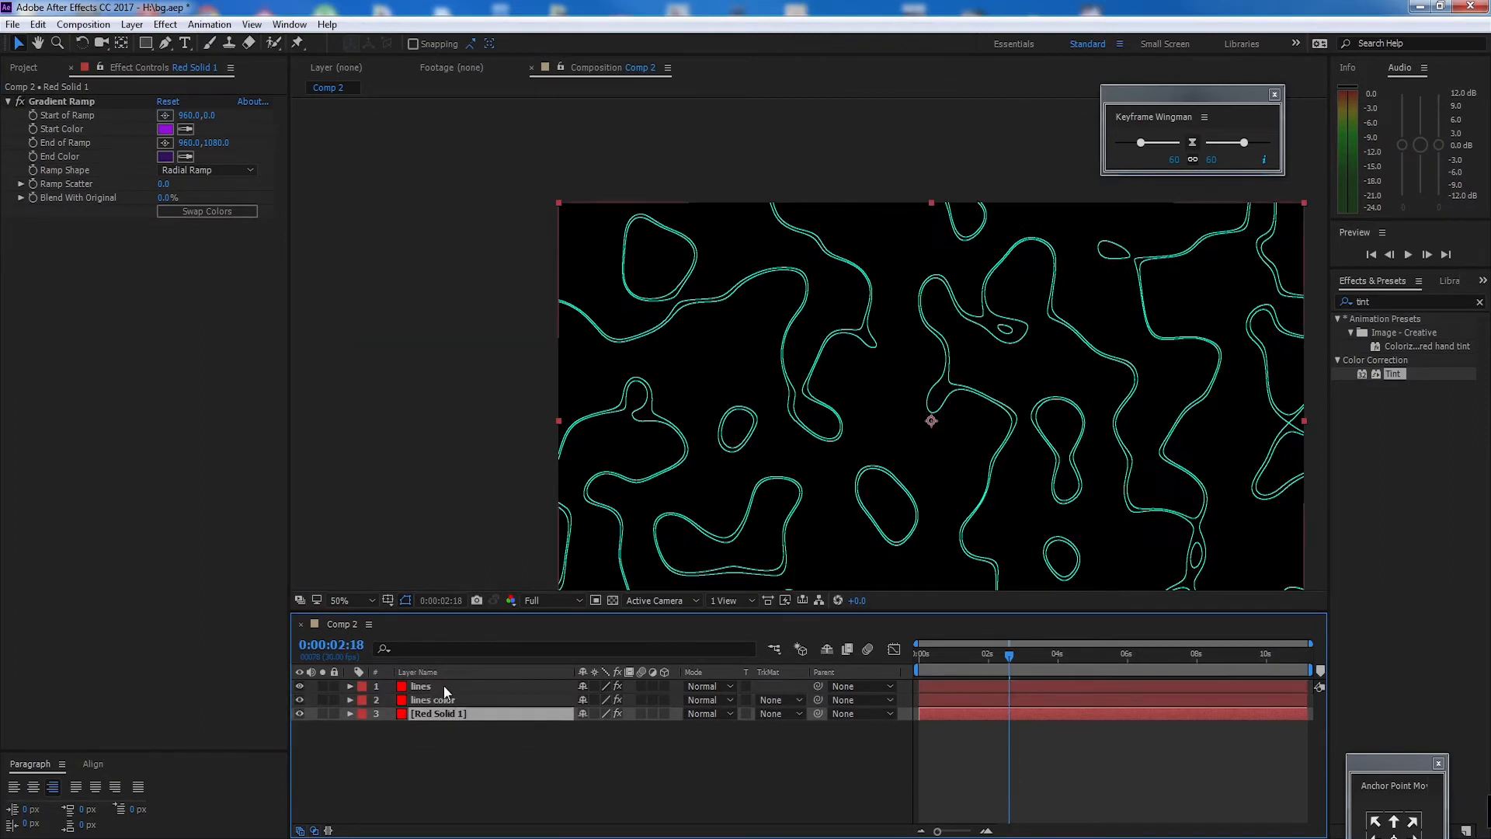
Step: Copy the hex code 00FFD8 from the Tint effect's Map White To color on the lines layer
{"action": "left_click", "coordinate": [444, 685]}
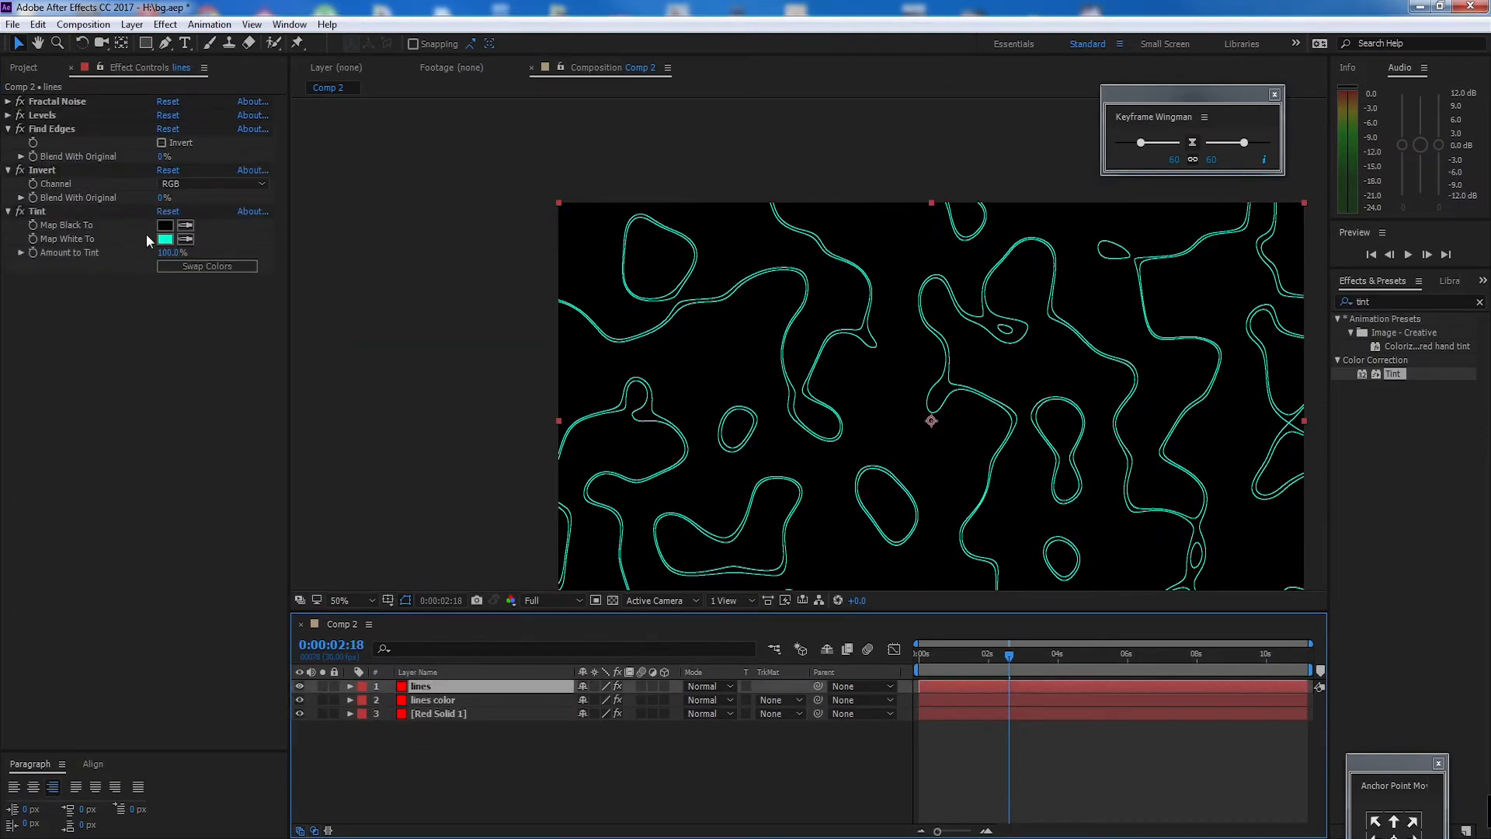
{"action": "right_click", "coordinate": [166, 240]}
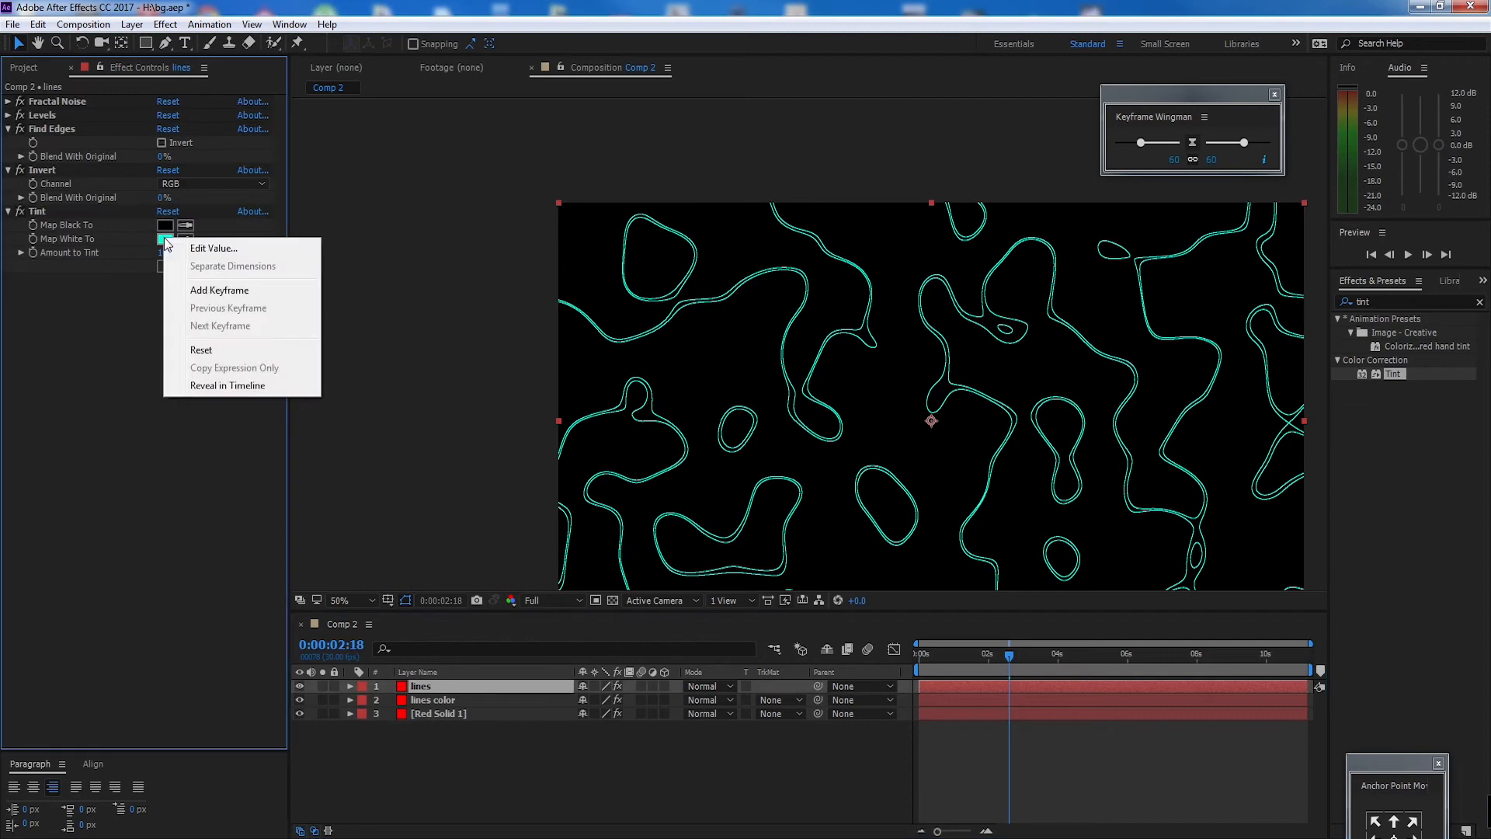
{"action": "left_click", "coordinate": [139, 284]}
{"action": "left_click", "coordinate": [165, 239]}
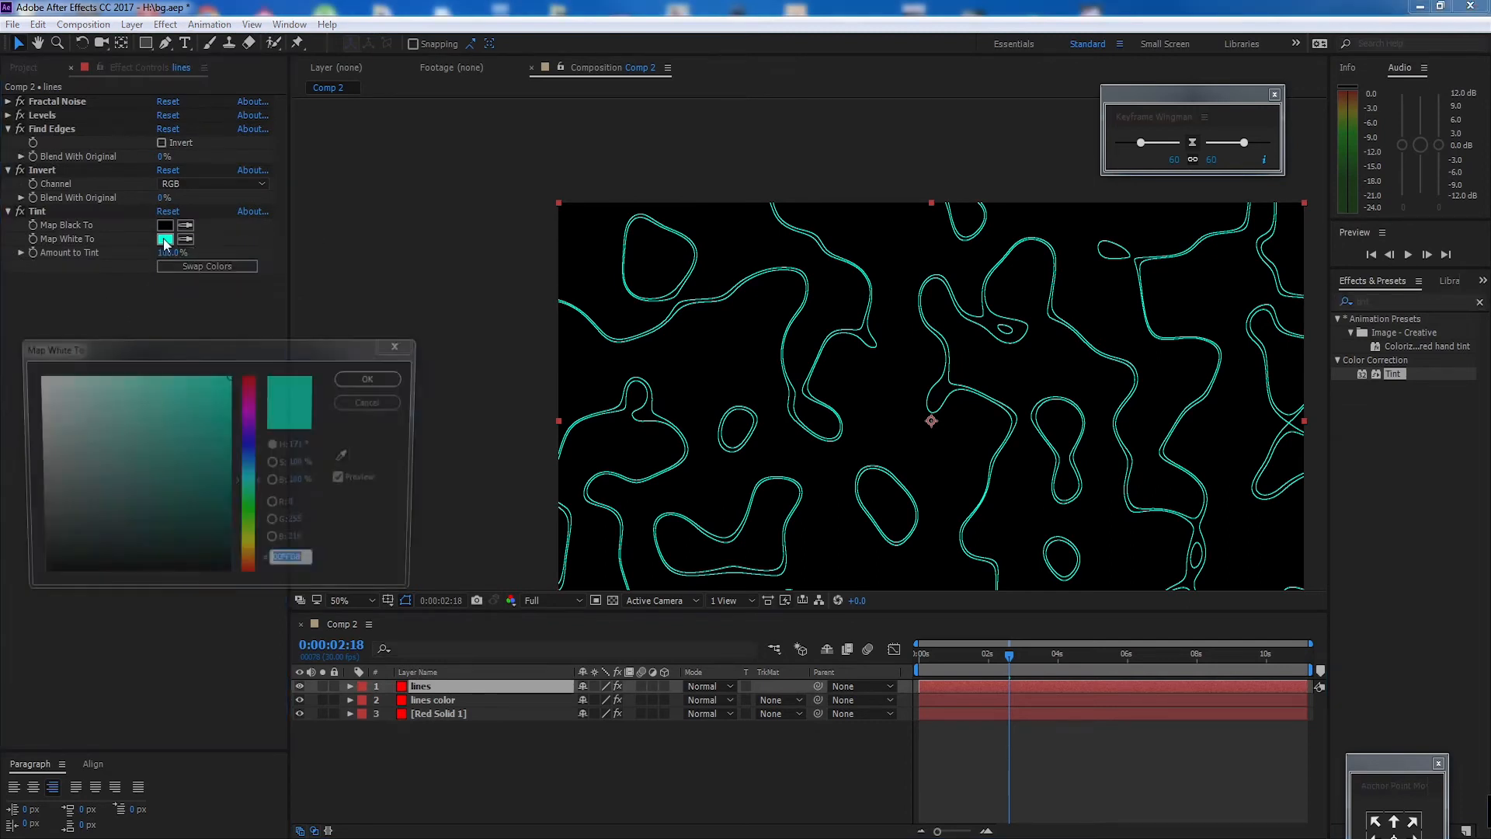
{"action": "left_click", "coordinate": [309, 565]}
{"action": "left_click_drag", "start_coordinate": [309, 566], "coordinate": [235, 567]}
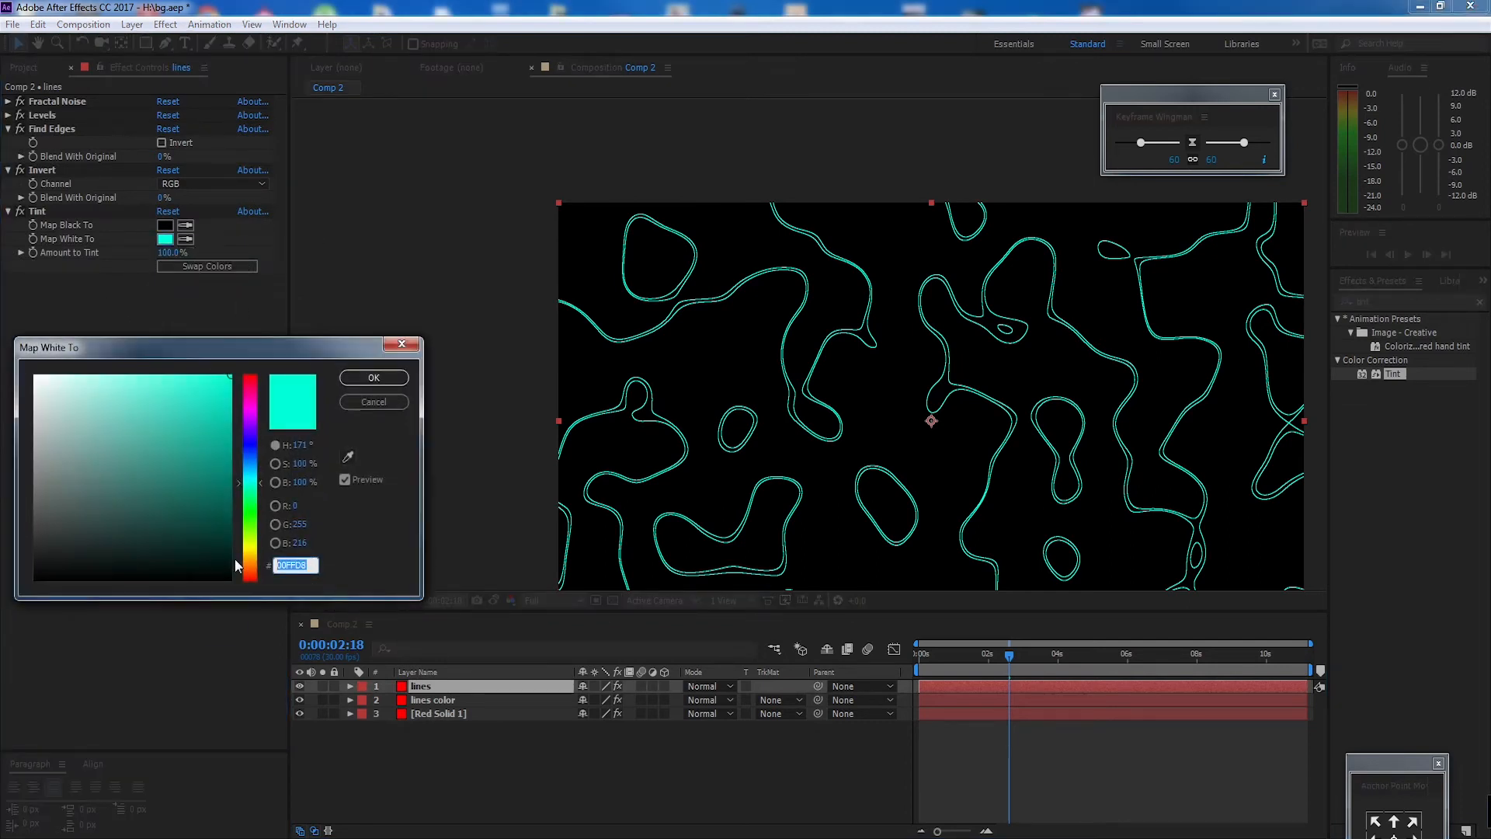
{"action": "left_click", "coordinate": [374, 377]}
Step: Try to replace the Gradient Ramp's Start Color on the lines color layer with the copied color
{"action": "left_click", "coordinate": [432, 700]}
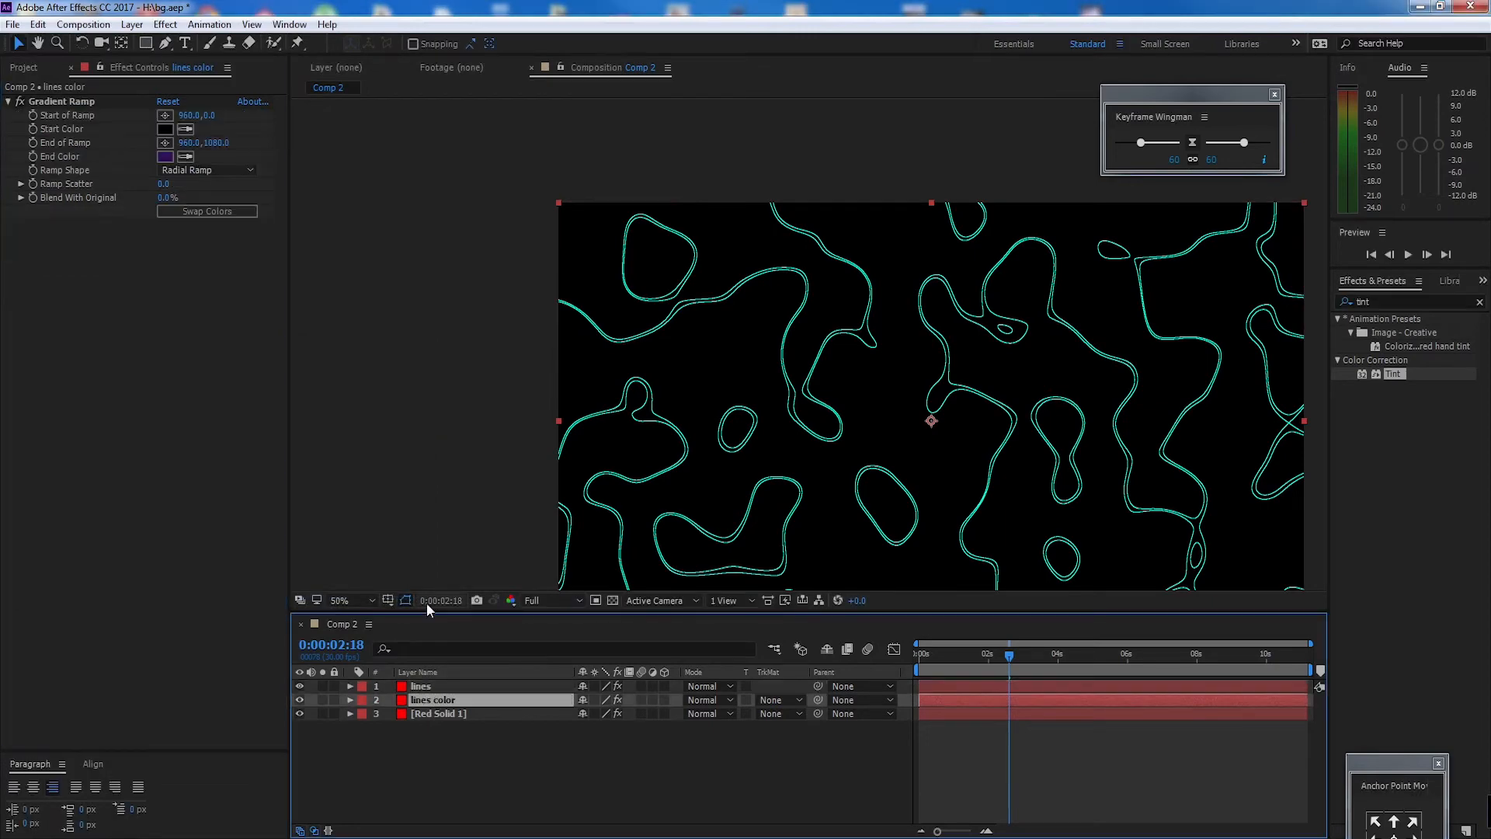
{"action": "left_click", "coordinate": [166, 128]}
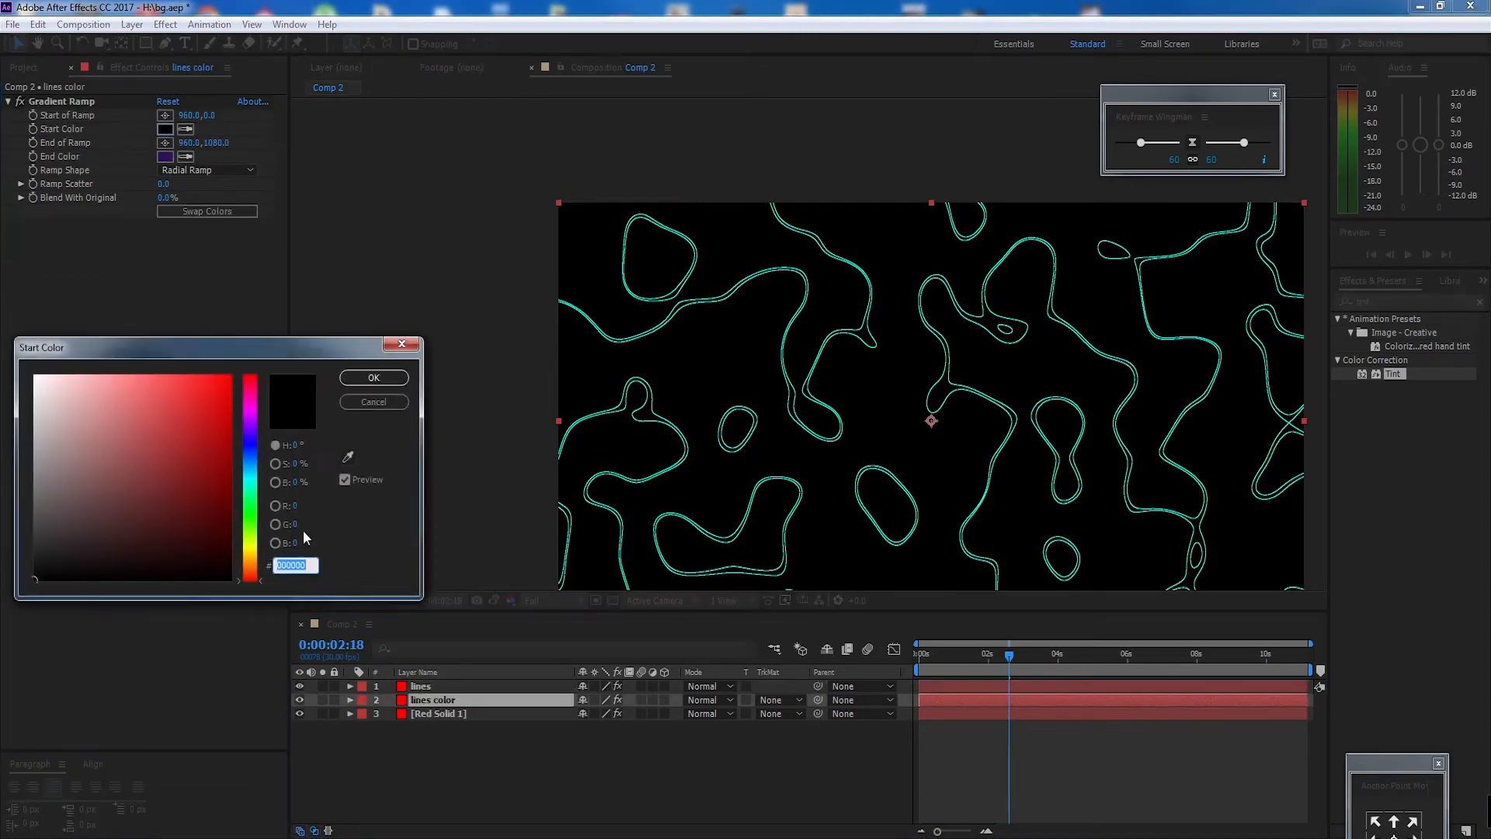
{"action": "double_click", "coordinate": [311, 566]}
{"action": "key", "text": "Return"}
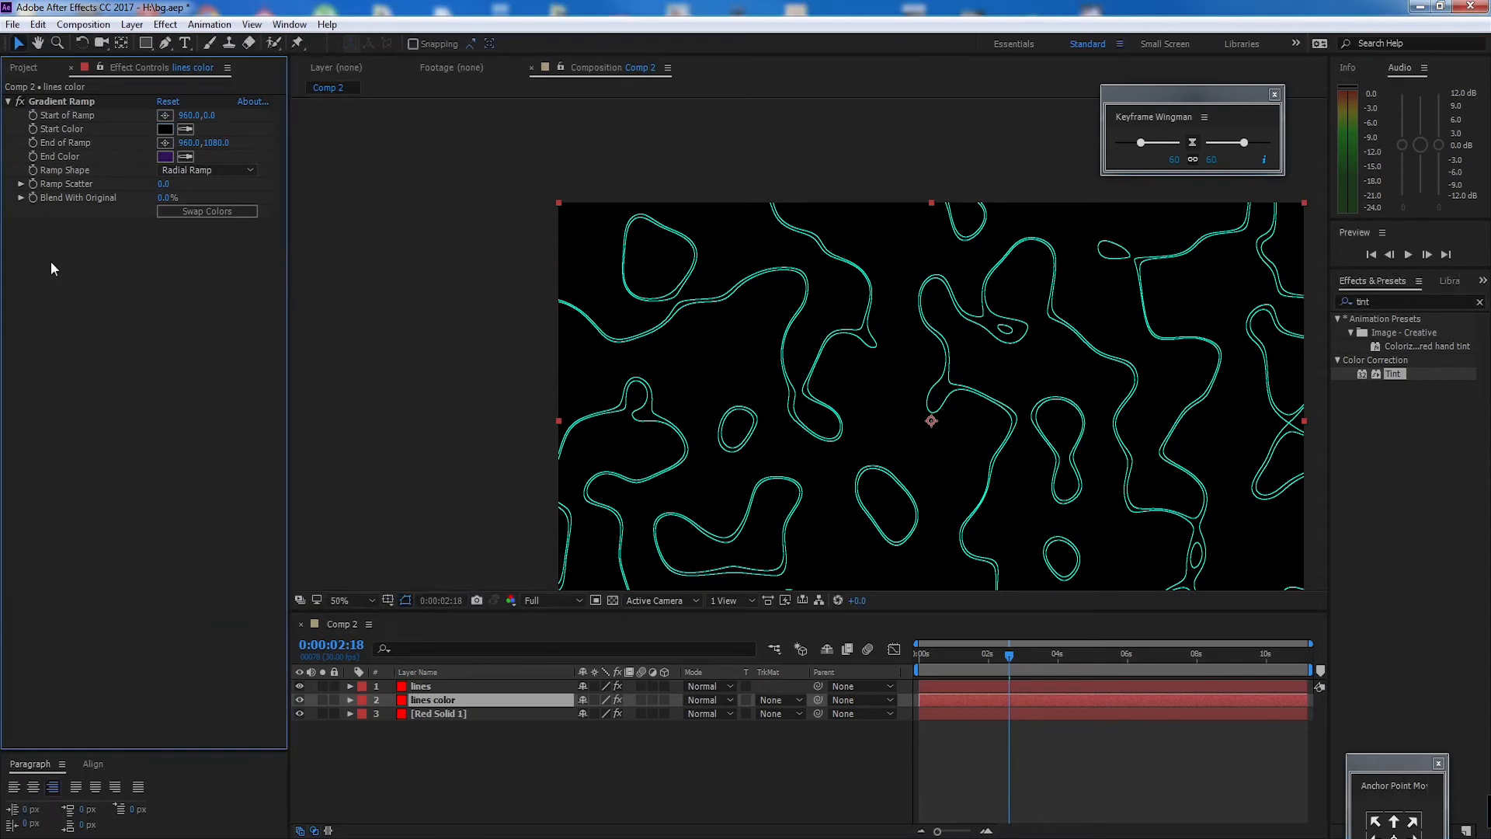
Step: Delete the Gradient Ramp from the lines color layer and apply a Fill effect instead
{"action": "left_click", "coordinate": [69, 101]}
{"action": "key", "text": "Delete"}
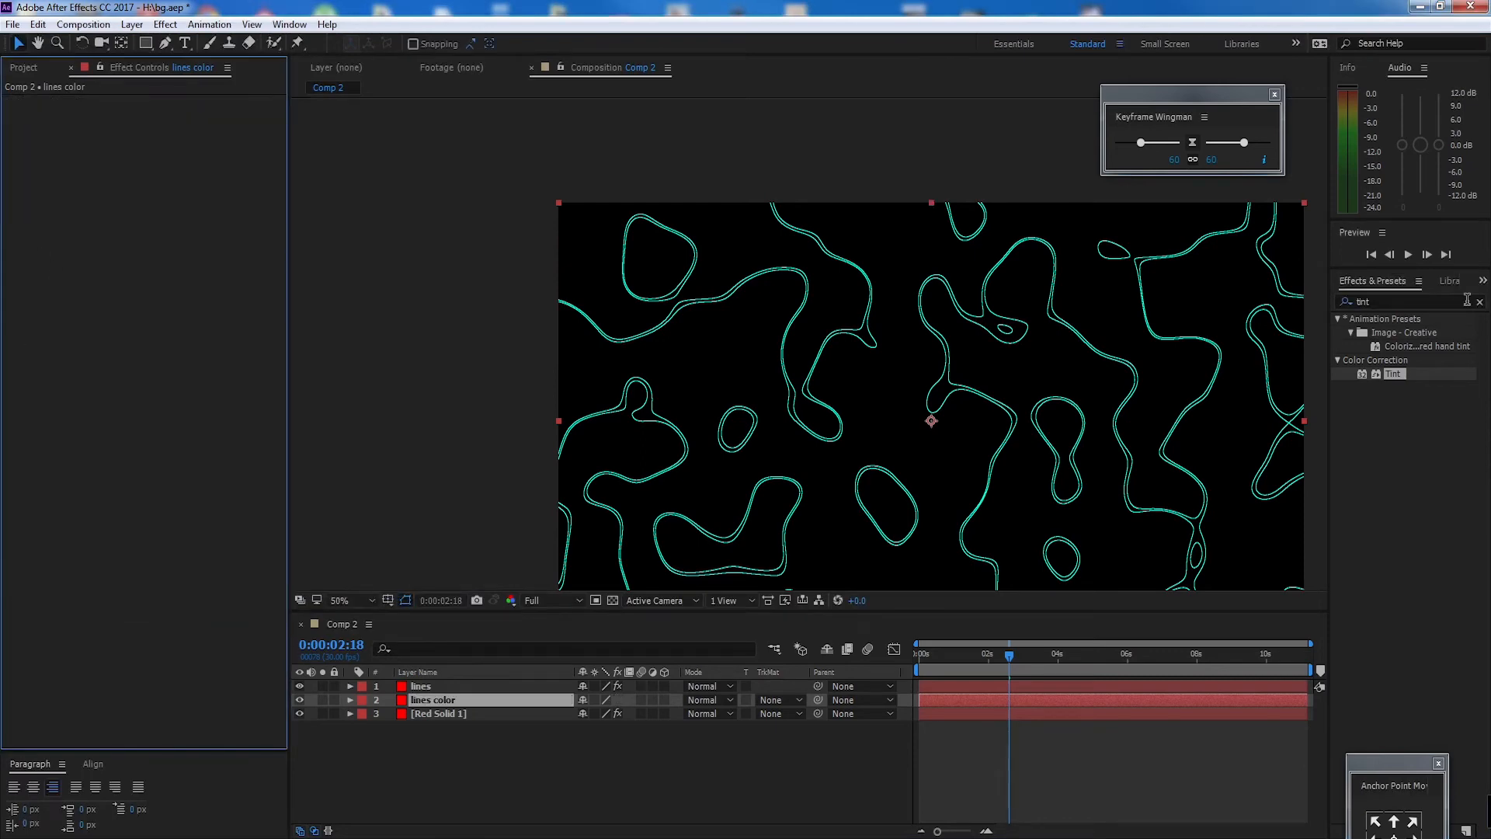
{"action": "left_click", "coordinate": [1408, 299]}
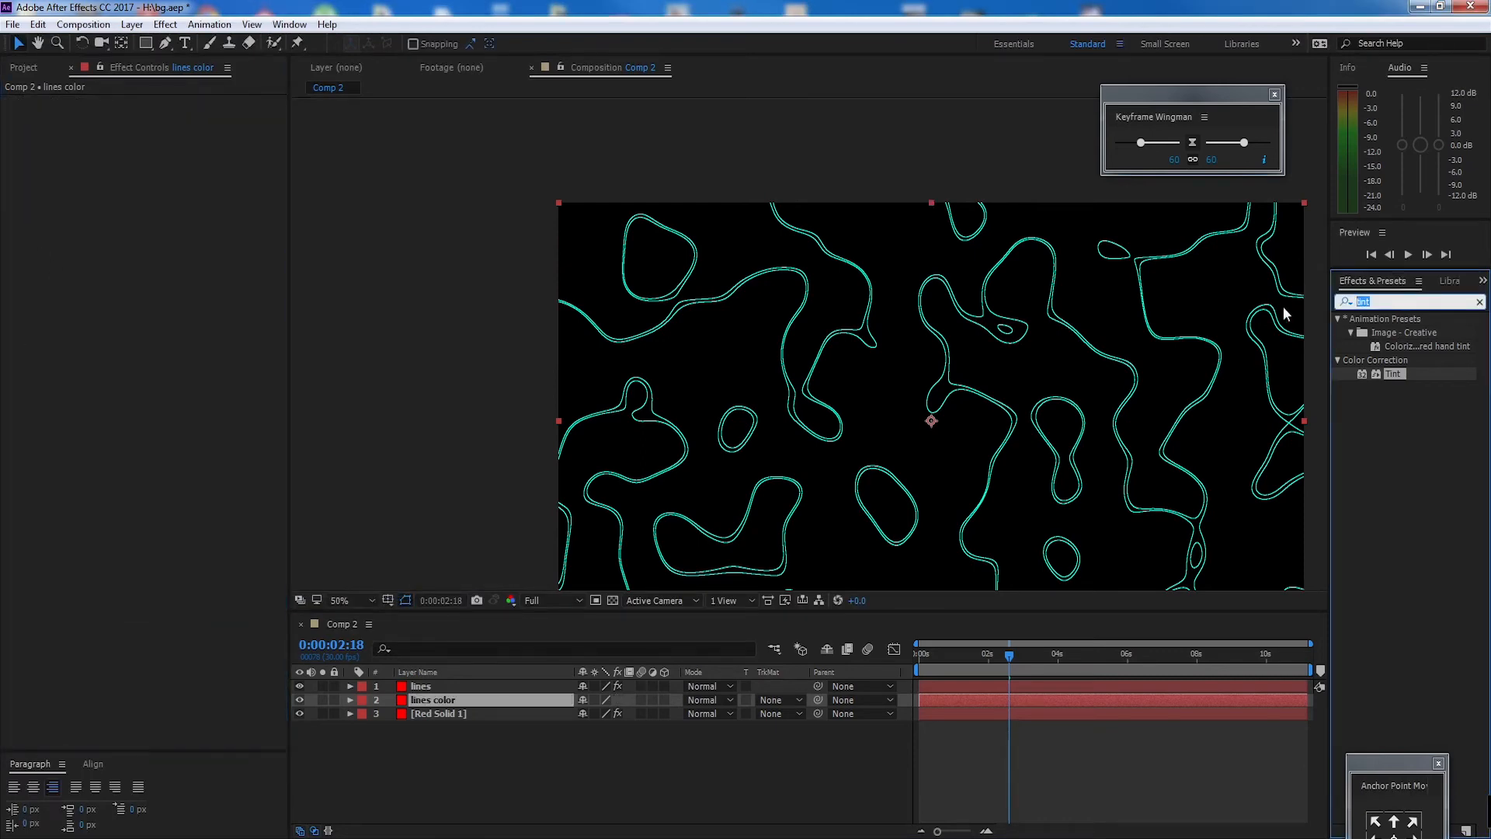
{"action": "type", "text": "fill"}
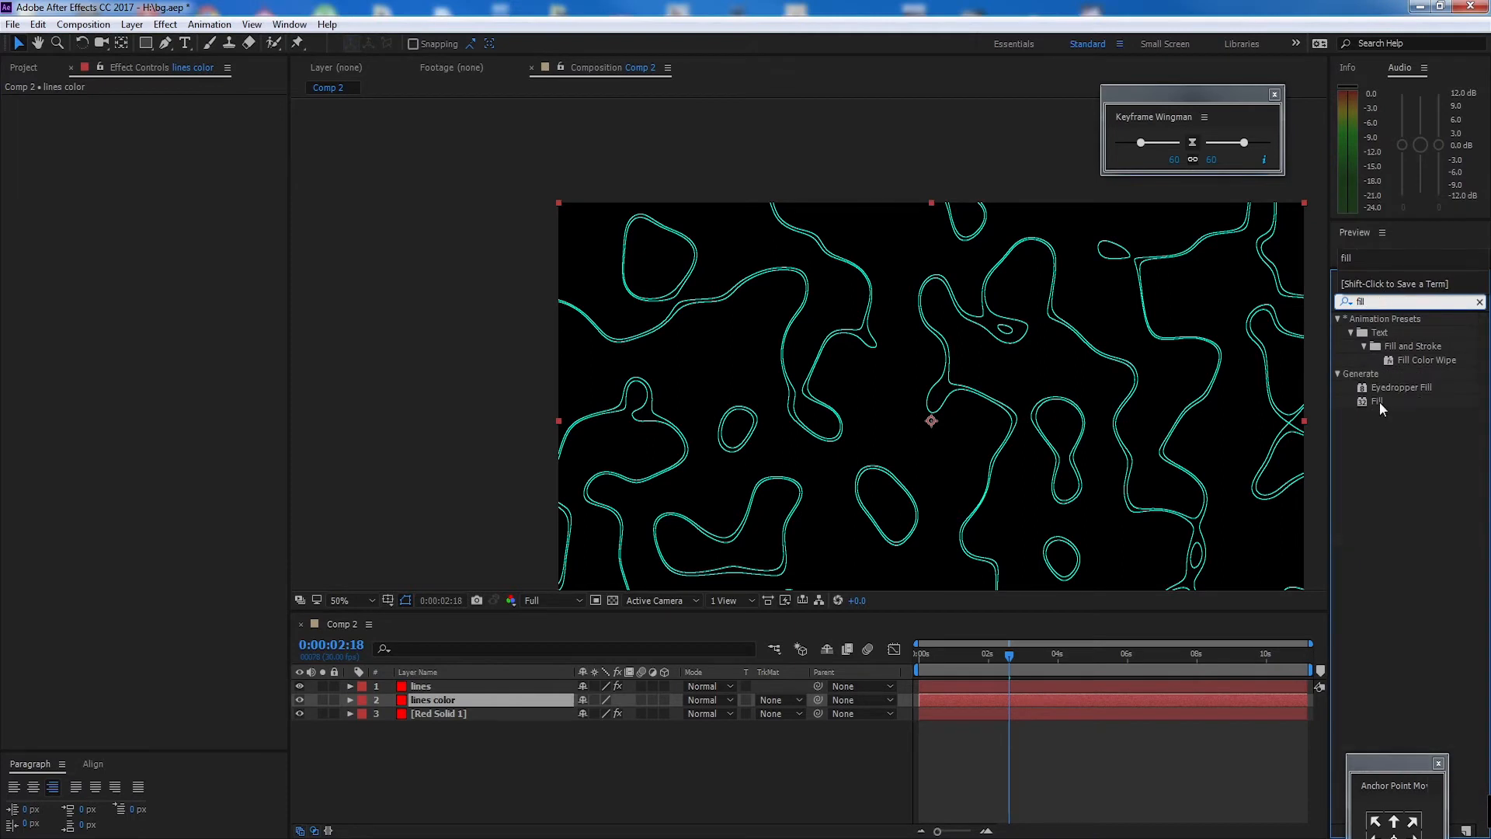
{"action": "double_click", "coordinate": [1379, 403]}
Step: Set the Fill effect's color on the lines color layer to the same turquoise as the outlines
{"action": "left_click", "coordinate": [165, 144]}
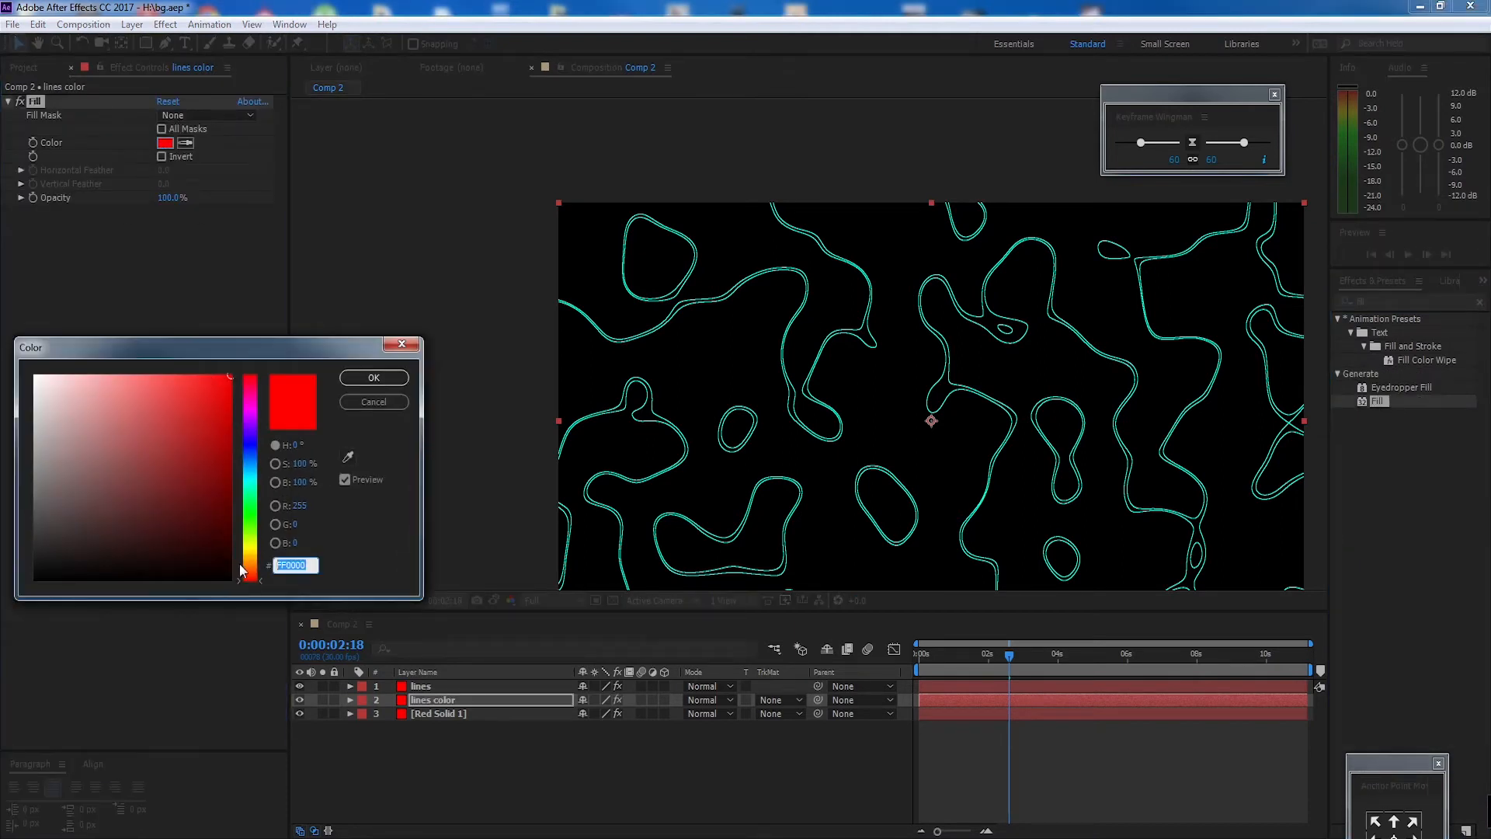
{"action": "left_click_drag", "start_coordinate": [240, 571], "coordinate": [244, 475]}
{"action": "left_click", "coordinate": [374, 378]}
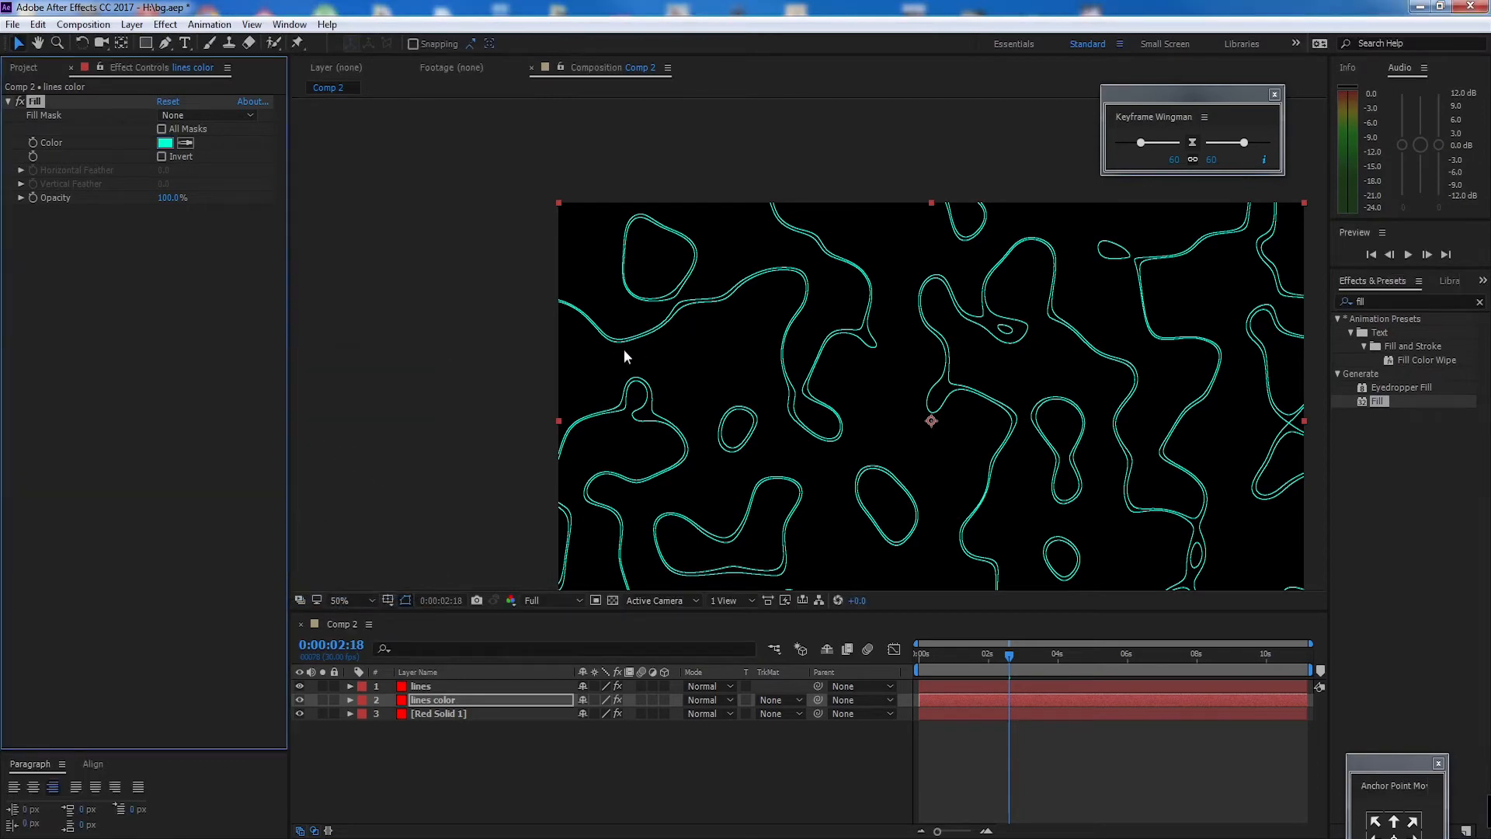
Step: Place the lines layer beneath lines color, give it a Luma track matte and preview the result
{"action": "left_click", "coordinate": [431, 685]}
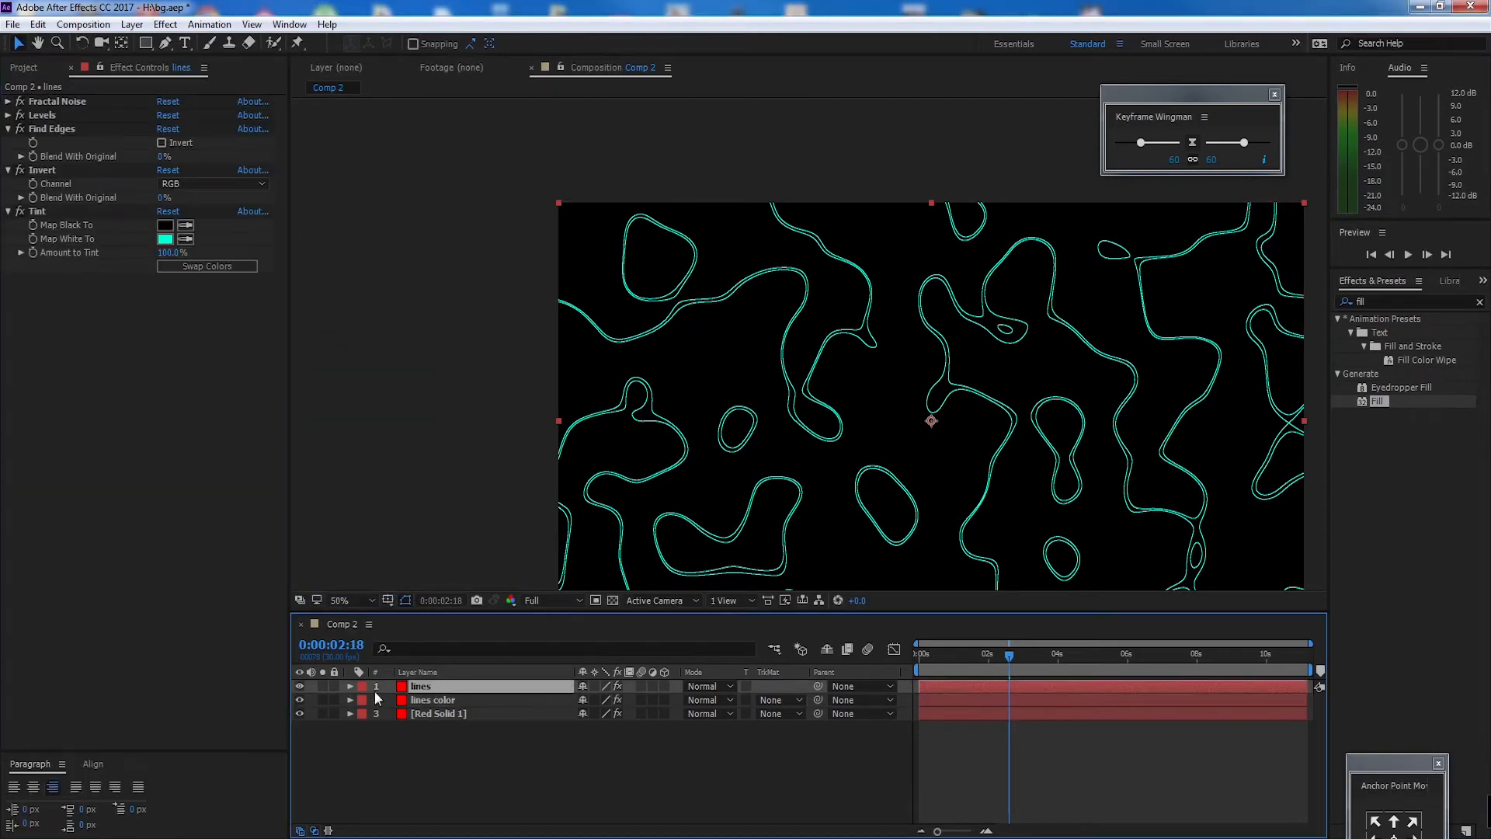
{"action": "left_click", "coordinate": [300, 686]}
{"action": "left_click_drag", "start_coordinate": [939, 449], "coordinate": [789, 390]}
{"action": "left_click", "coordinate": [478, 702]}
{"action": "left_click", "coordinate": [487, 688]}
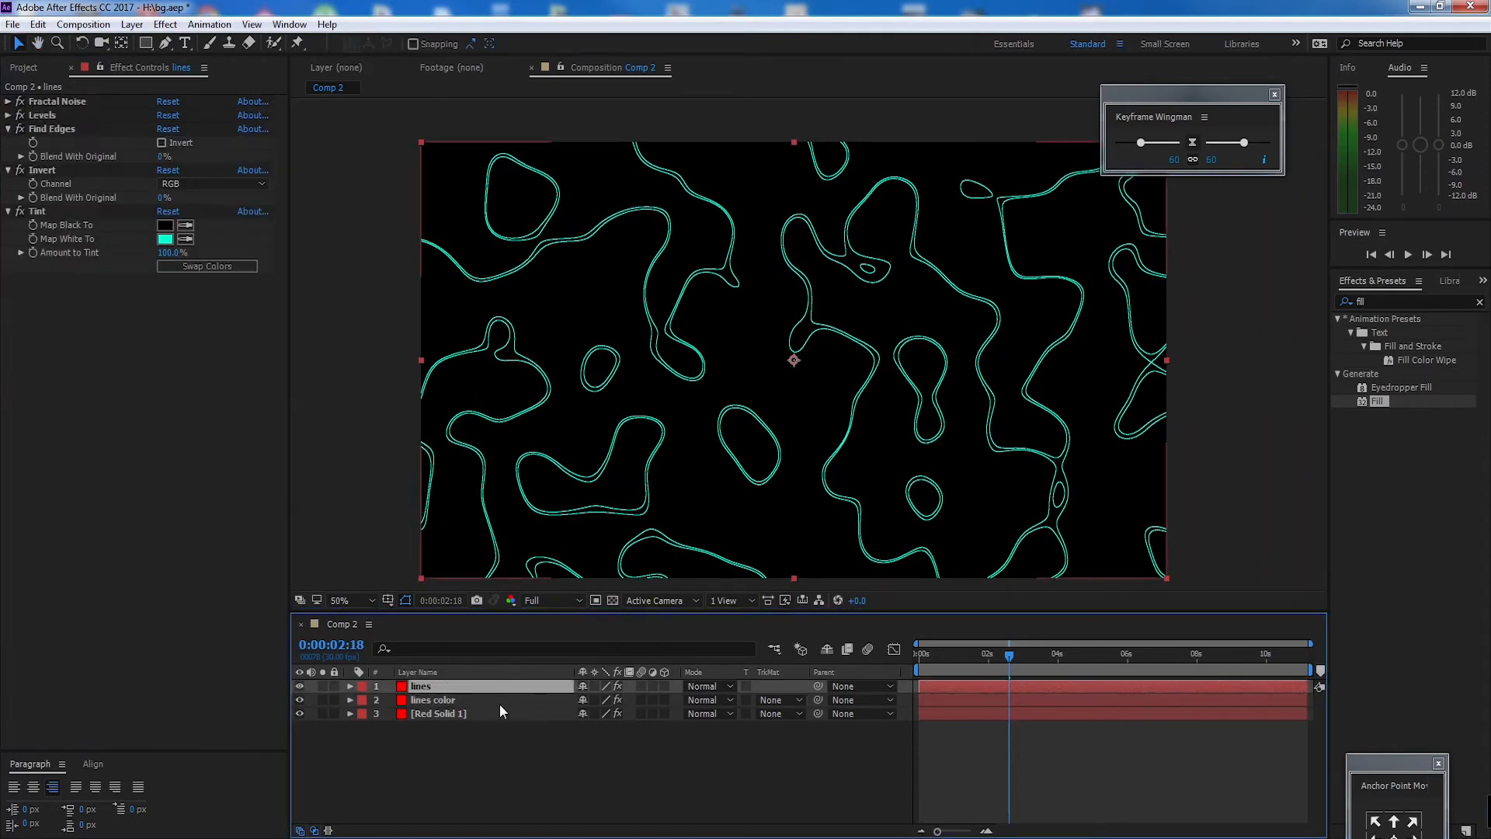
{"action": "left_click_drag", "start_coordinate": [432, 688], "coordinate": [458, 698]}
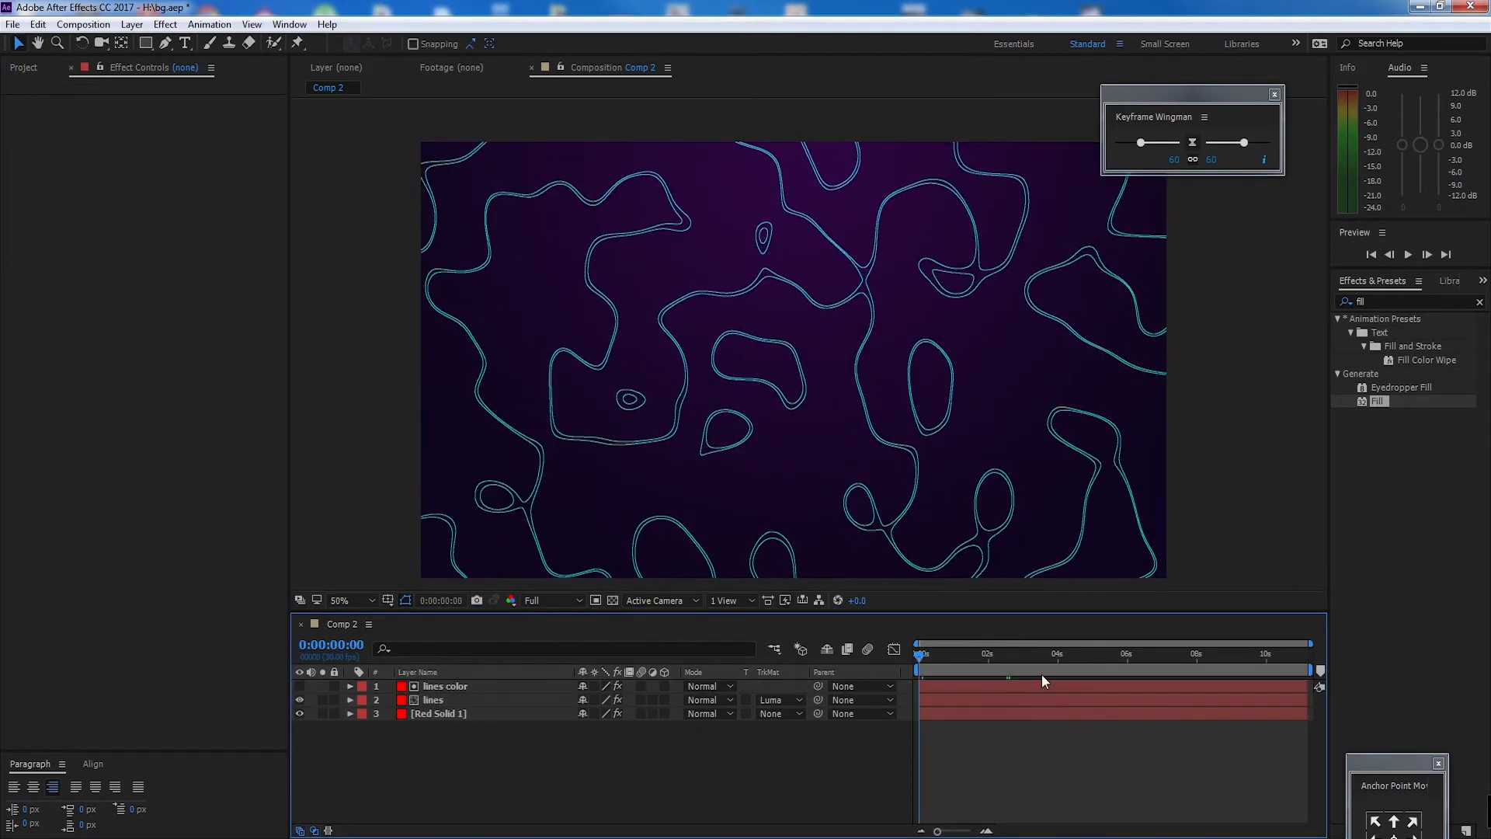
{"action": "key", "text": "space"}
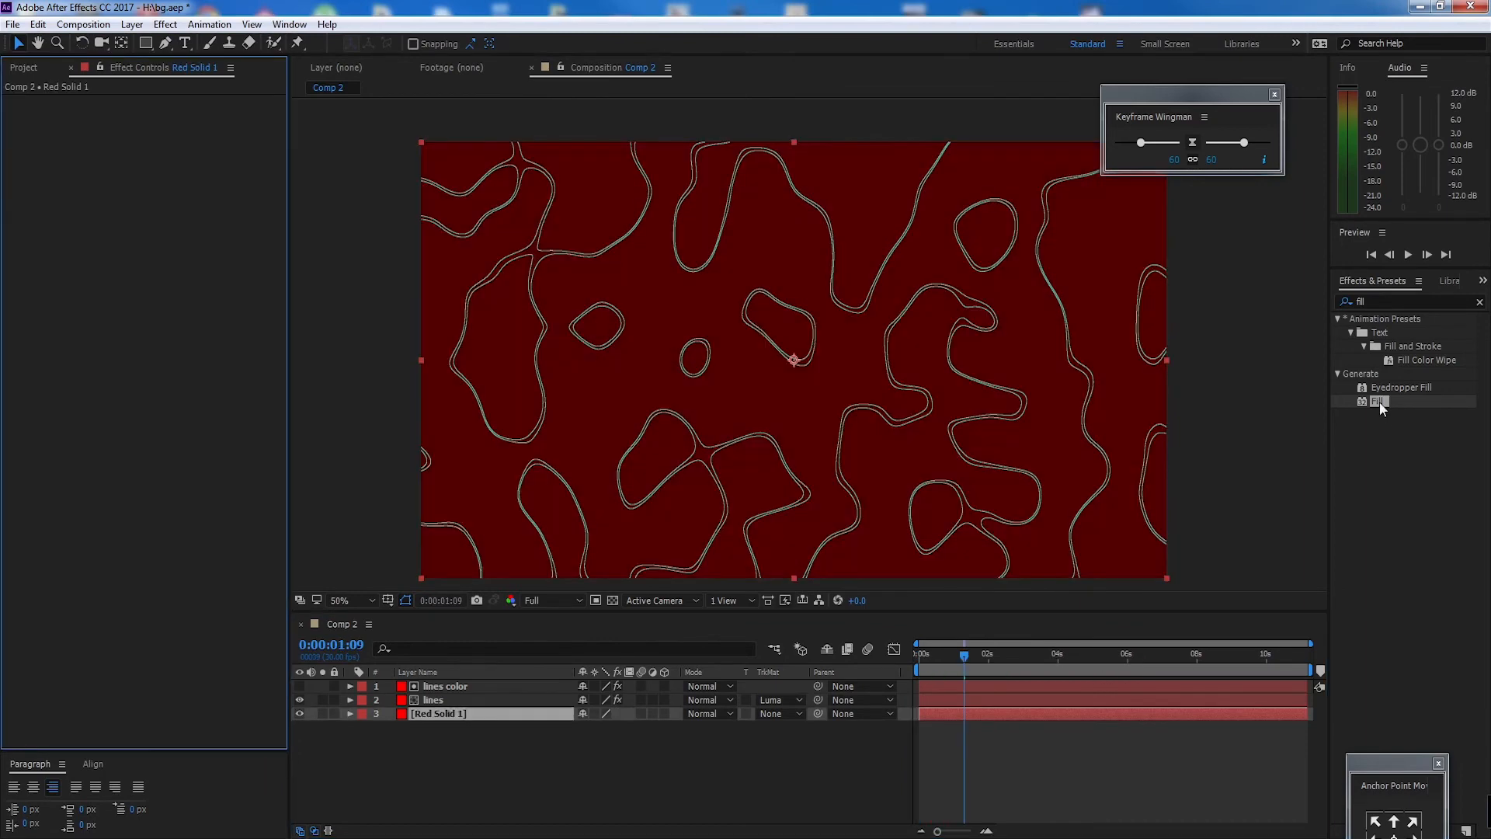
Step: Apply a Fill effect to the bottom background solid and set its color to a muted blue
{"action": "double_click", "coordinate": [1380, 402]}
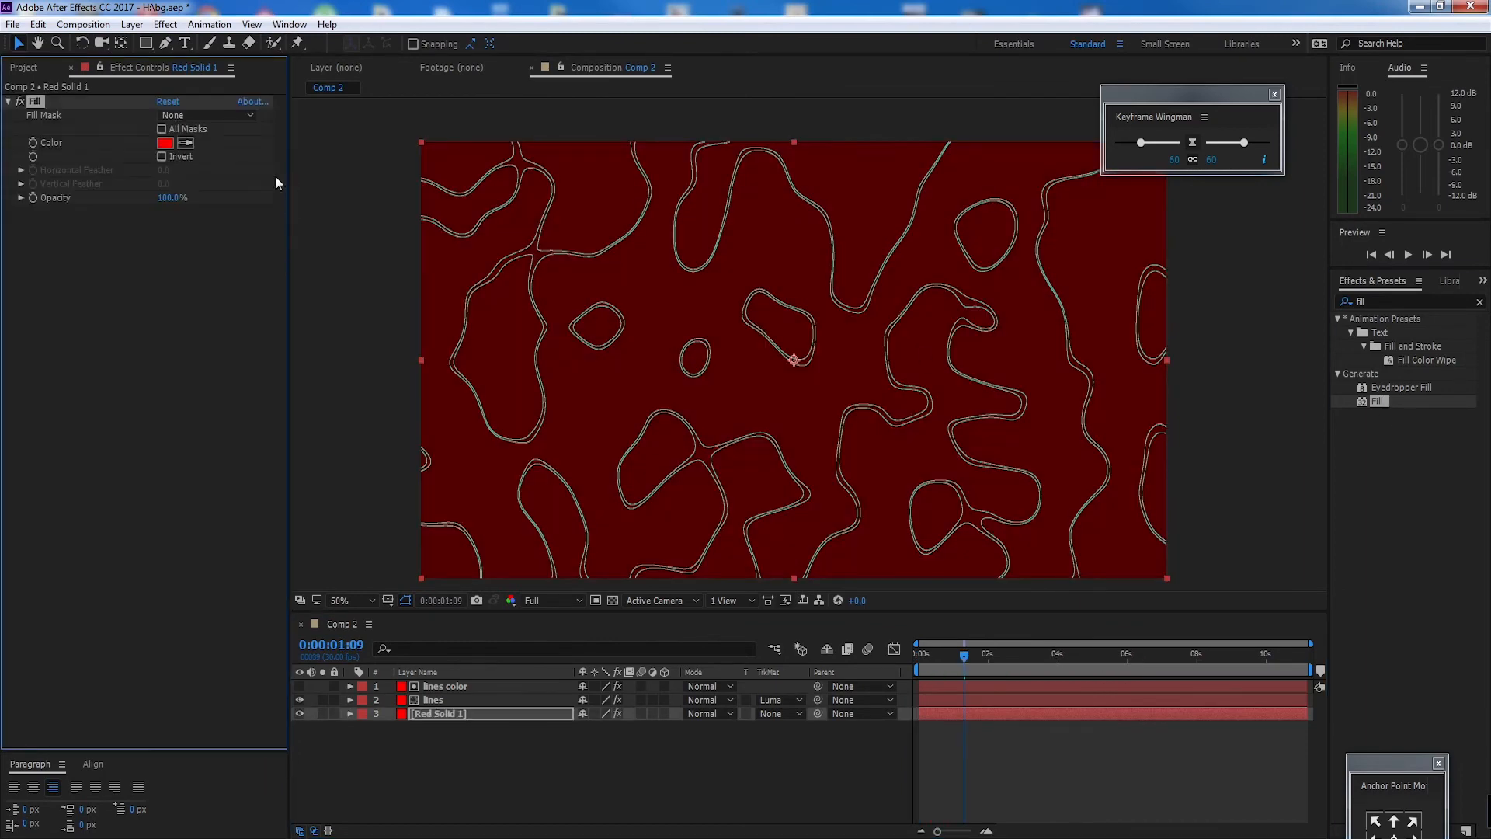
{"action": "left_click", "coordinate": [165, 143]}
{"action": "left_click", "coordinate": [284, 405]}
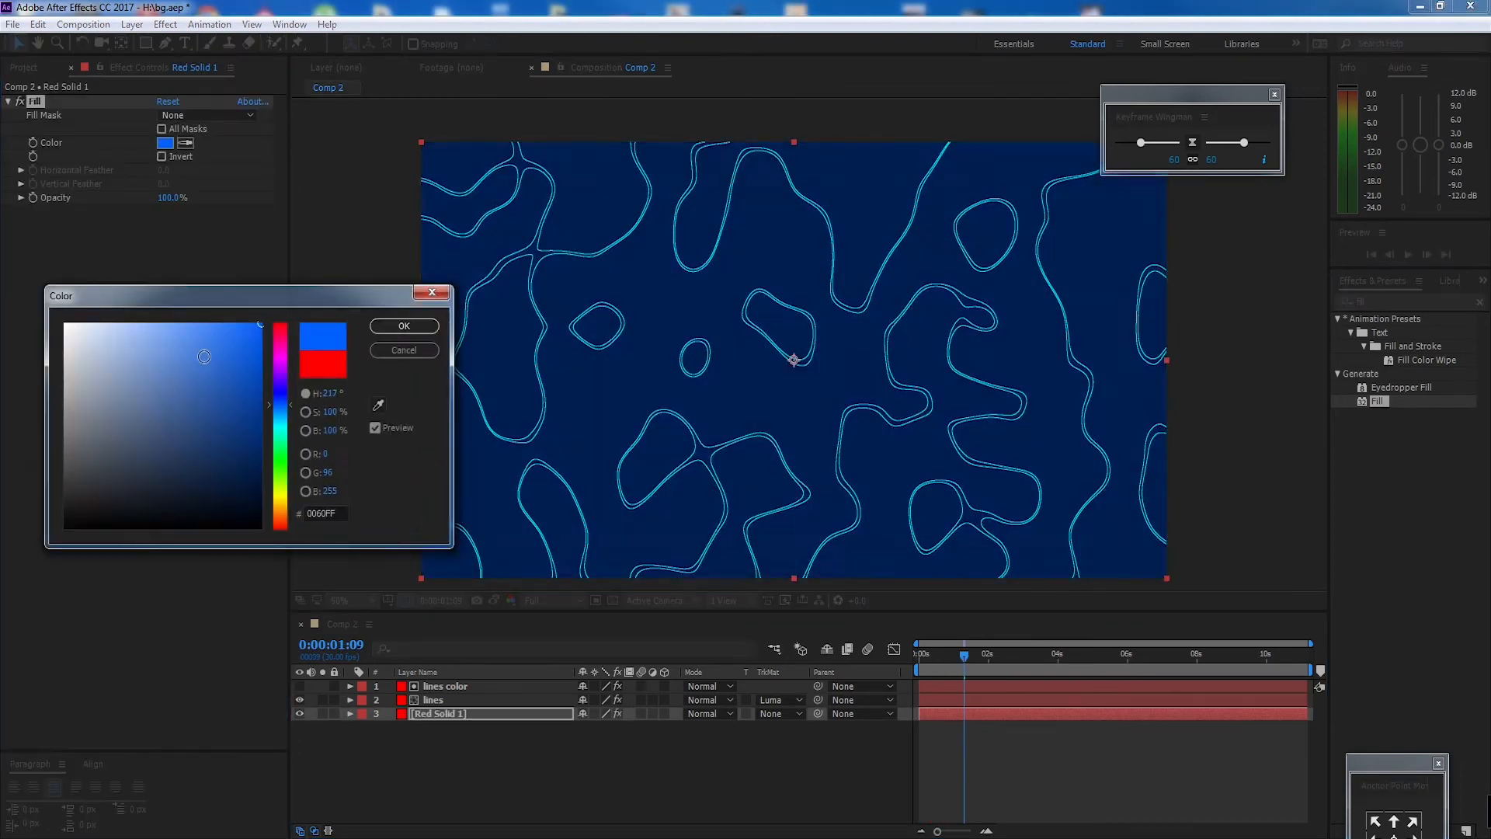
{"action": "left_click", "coordinate": [205, 353]}
{"action": "left_click", "coordinate": [396, 327]}
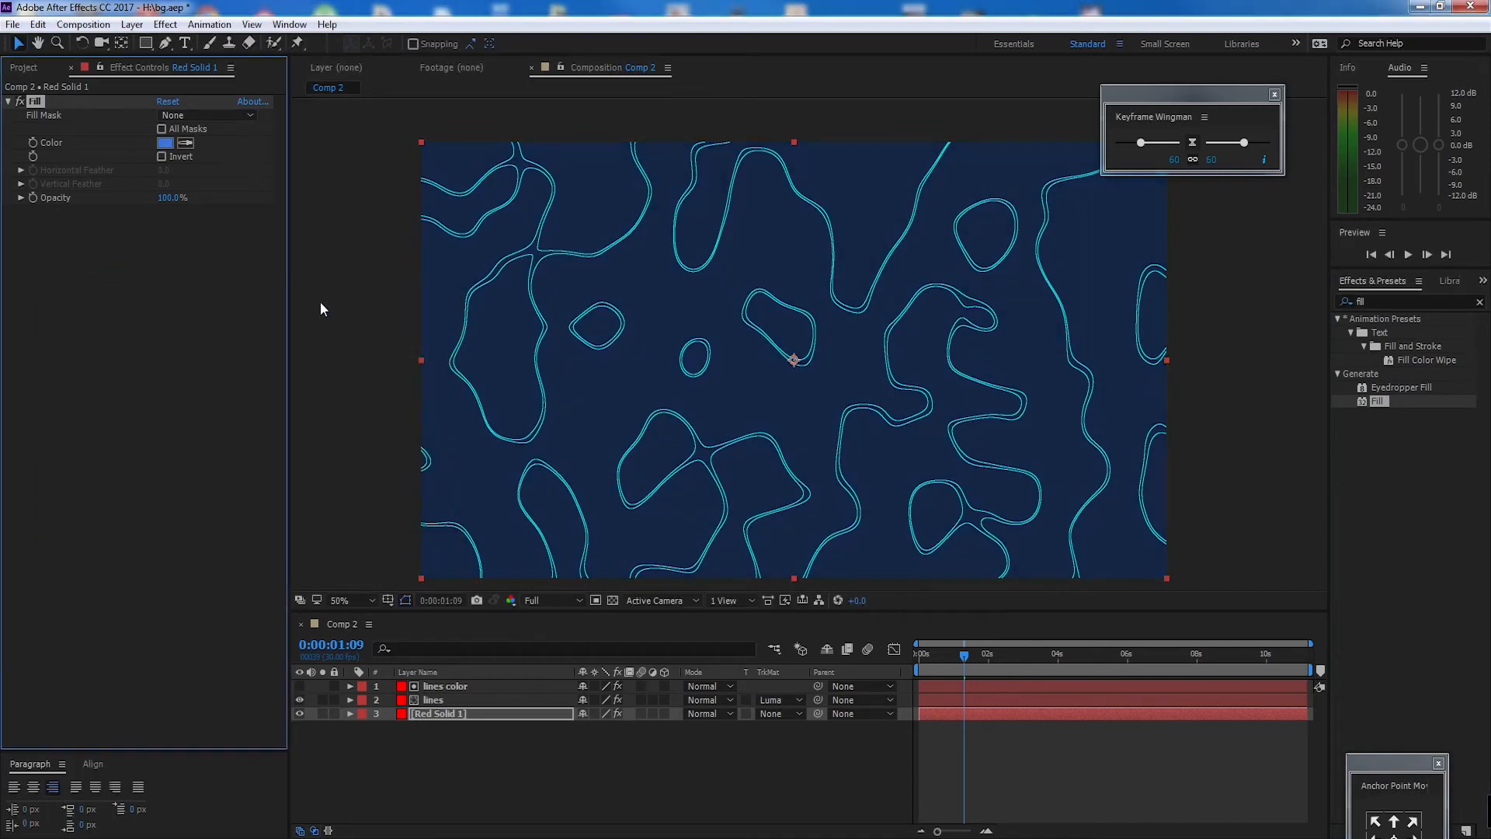
Step: Preview the outline animation over the blue background from the start of the composition
{"action": "left_click", "coordinate": [598, 734]}
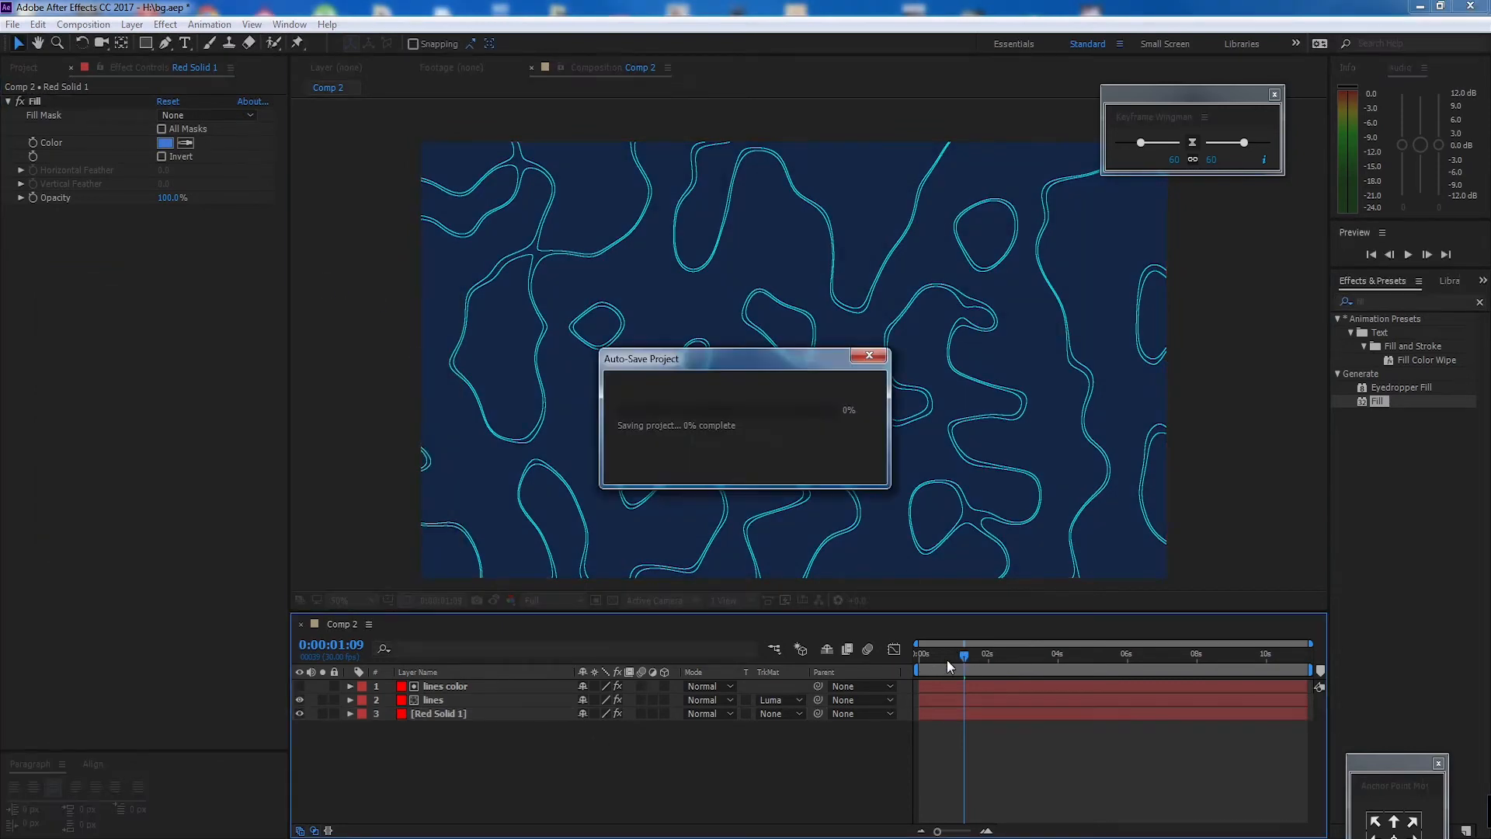
{"action": "left_click_drag", "start_coordinate": [962, 656], "coordinate": [885, 658]}
{"action": "key", "text": "space"}
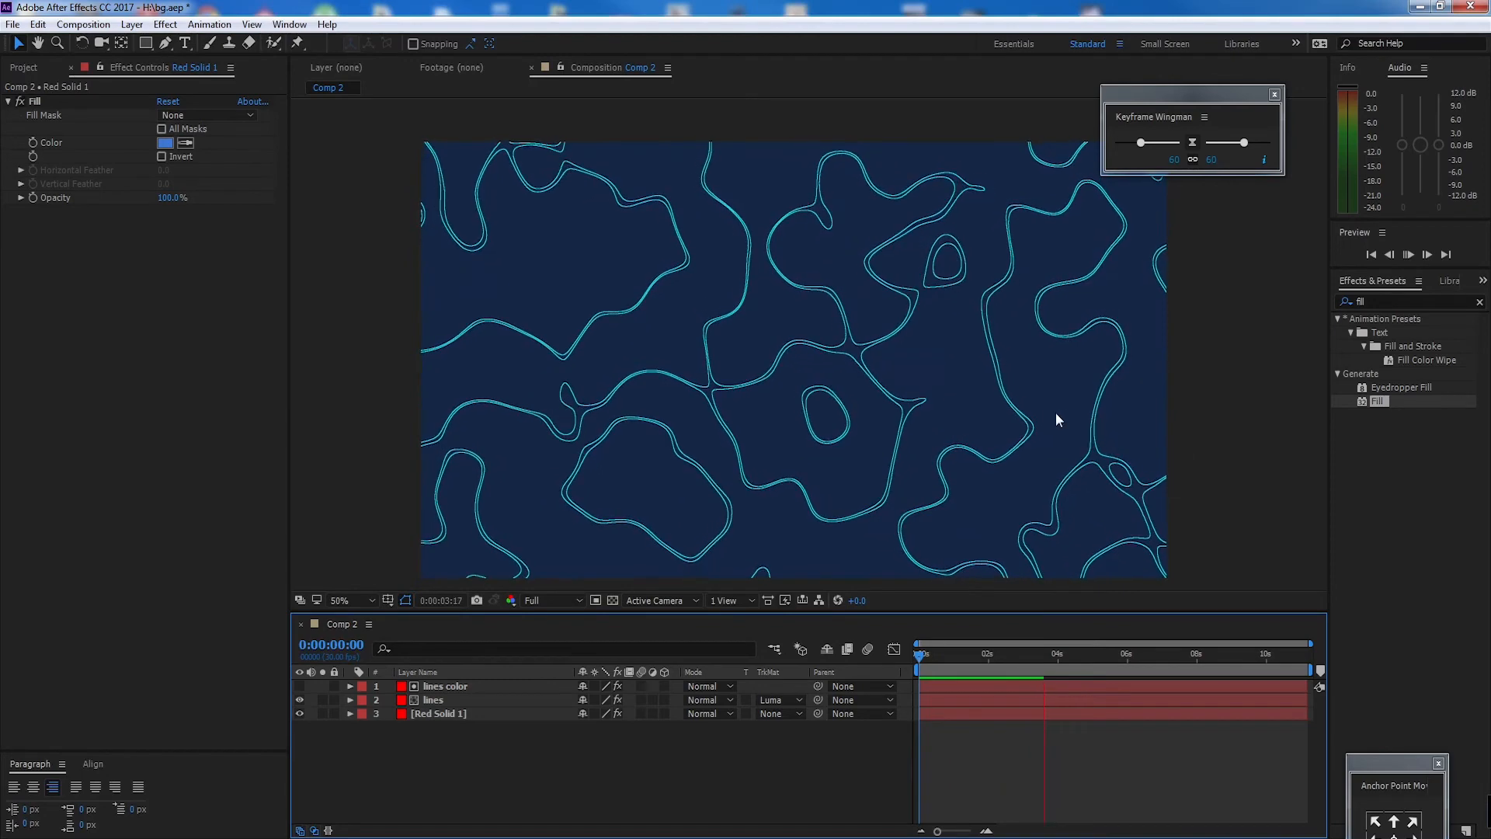
{"action": "key", "text": "space"}
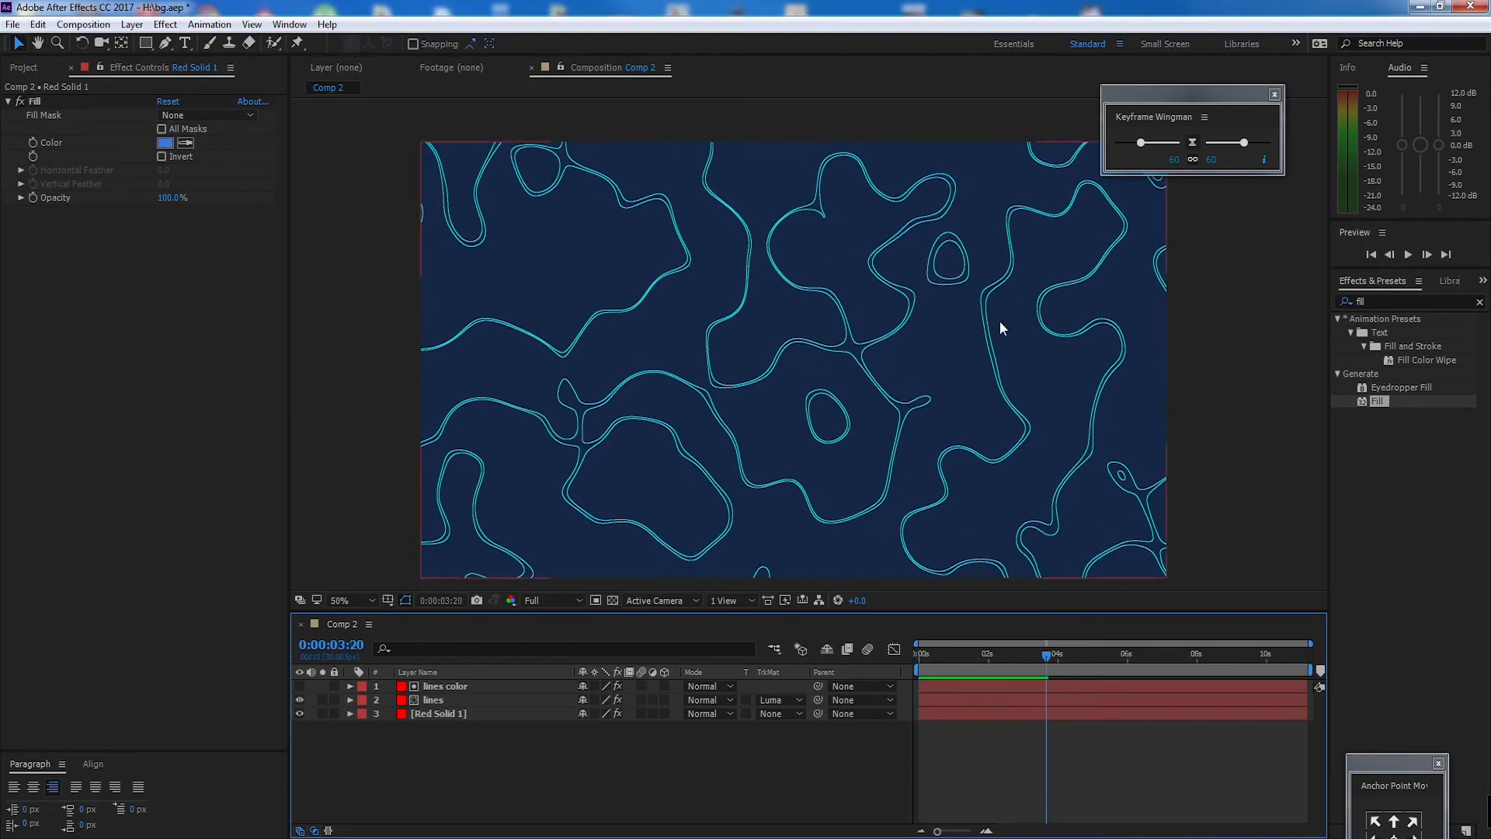
Step: Draw a white pentagon with the Polygon tool in the upper middle of the composition, outer radius about 274
{"action": "left_click", "coordinate": [146, 45]}
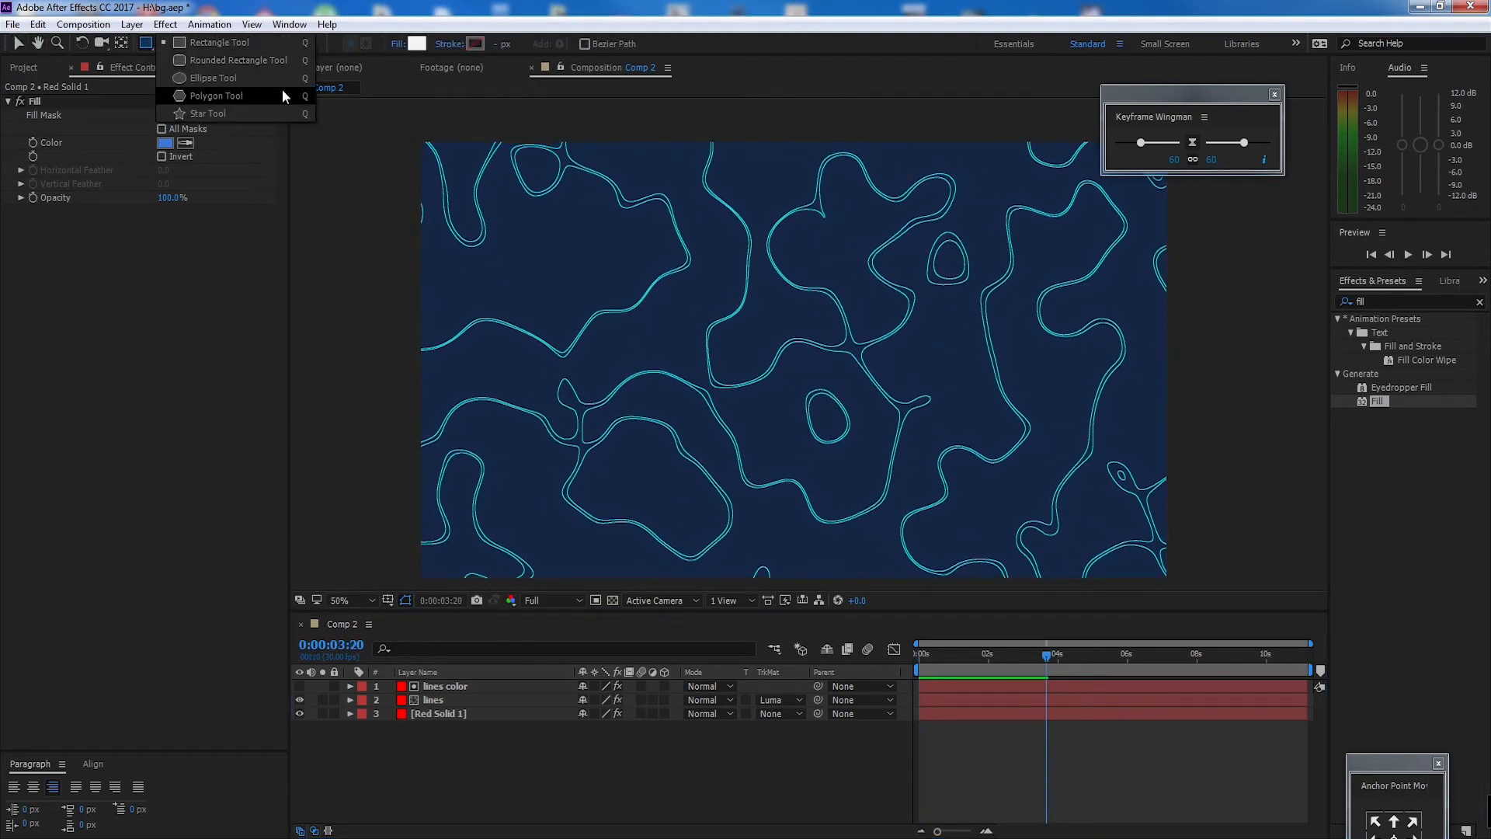
{"action": "left_click", "coordinate": [281, 96]}
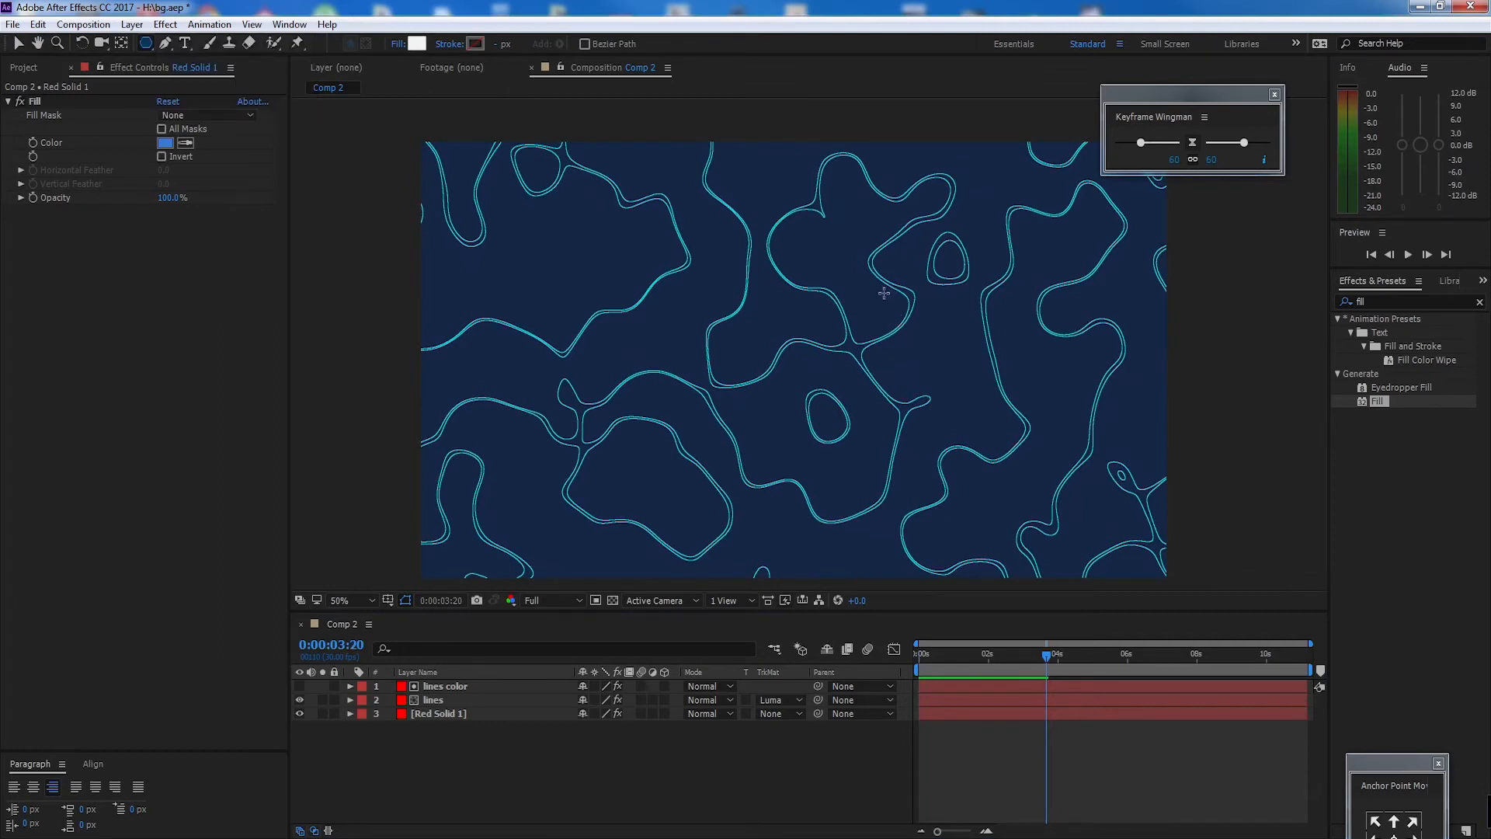
{"action": "left_click_drag", "start_coordinate": [872, 290], "coordinate": [957, 375]}
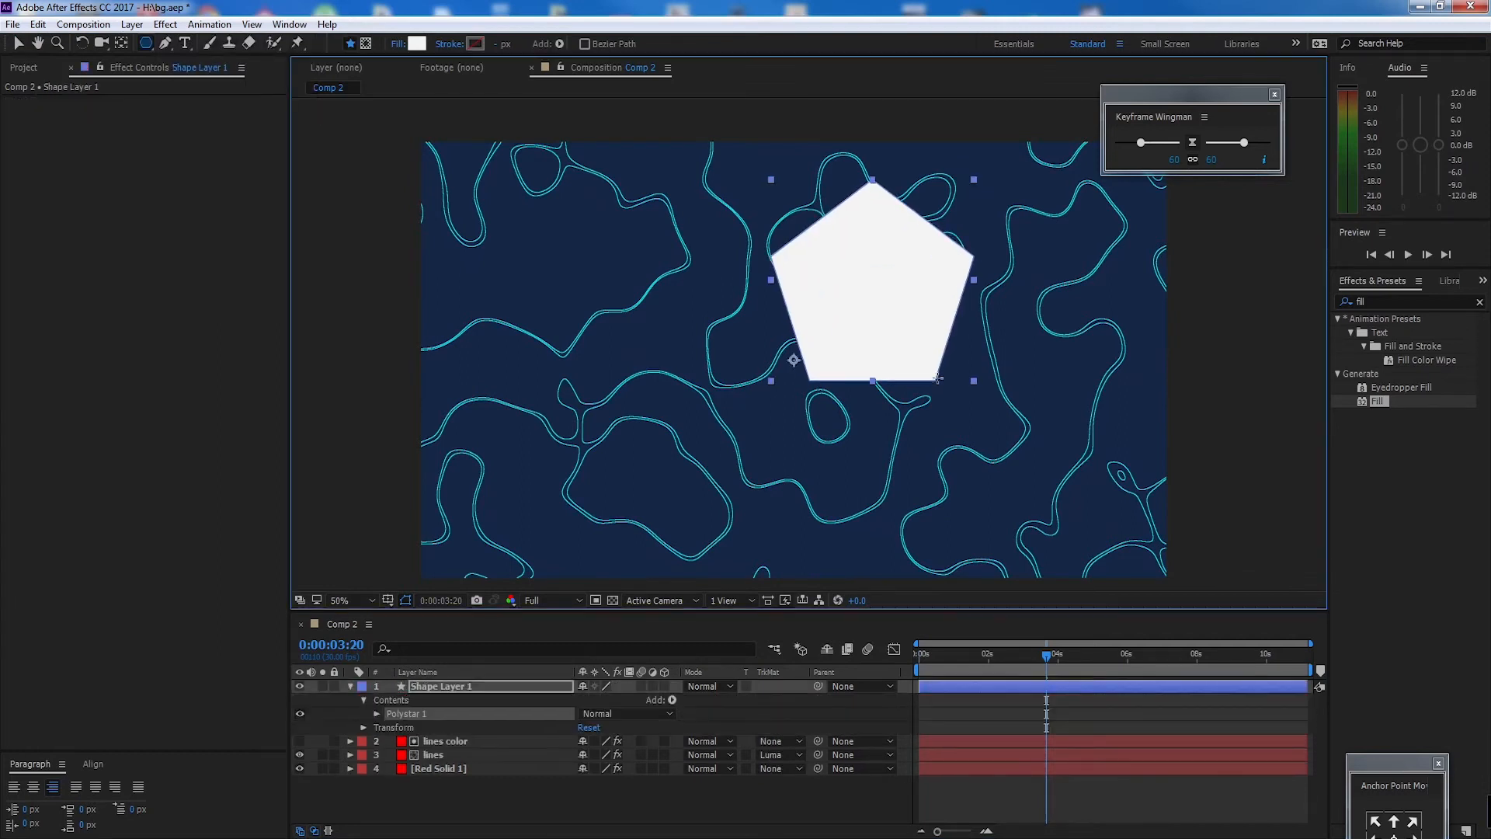
Step: Set the shape's Polystar Path to 3 points to make it a triangle
{"action": "left_click", "coordinate": [483, 683]}
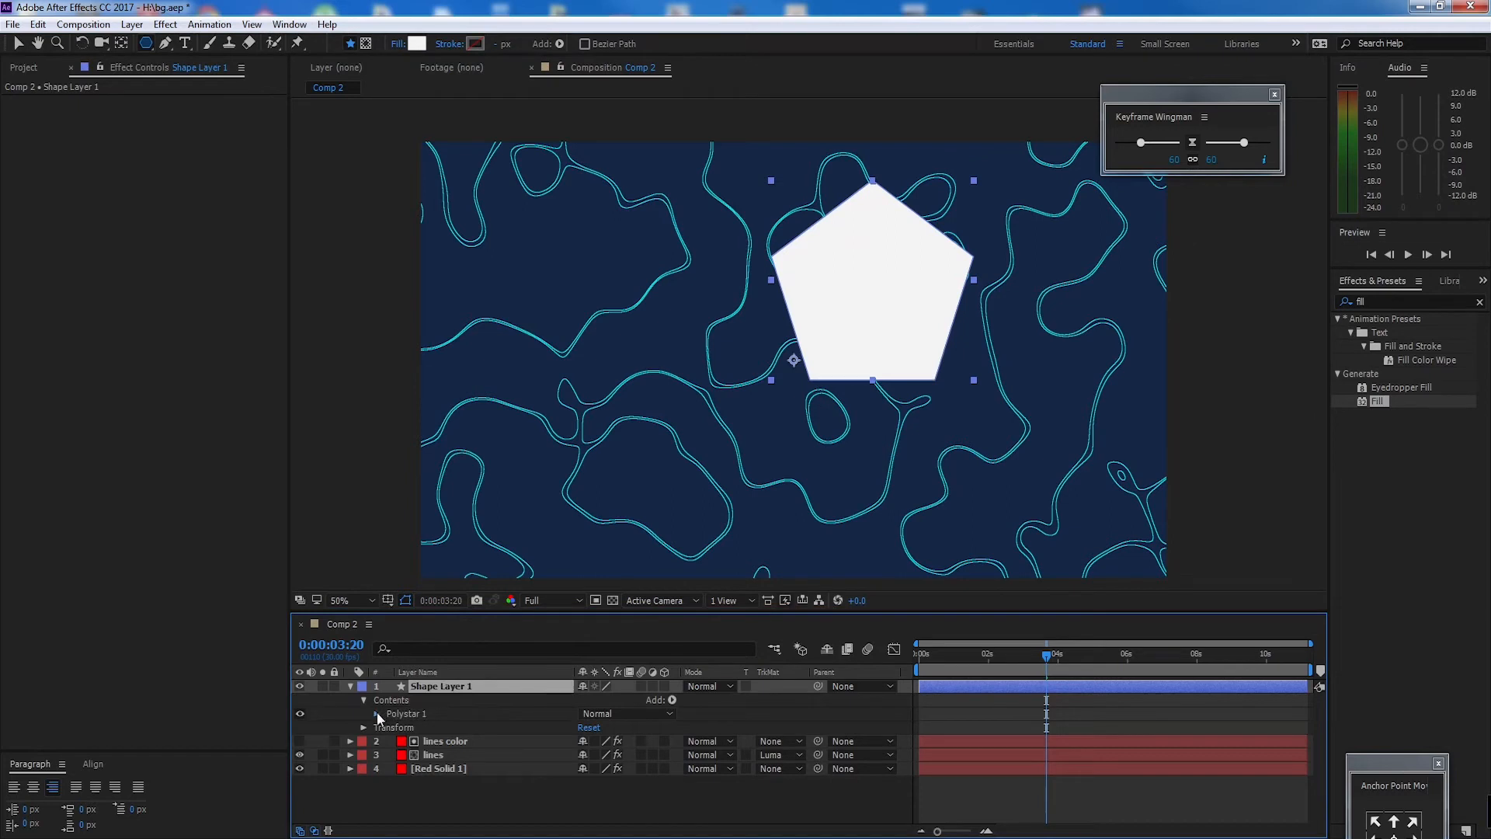
{"action": "left_click", "coordinate": [377, 713]}
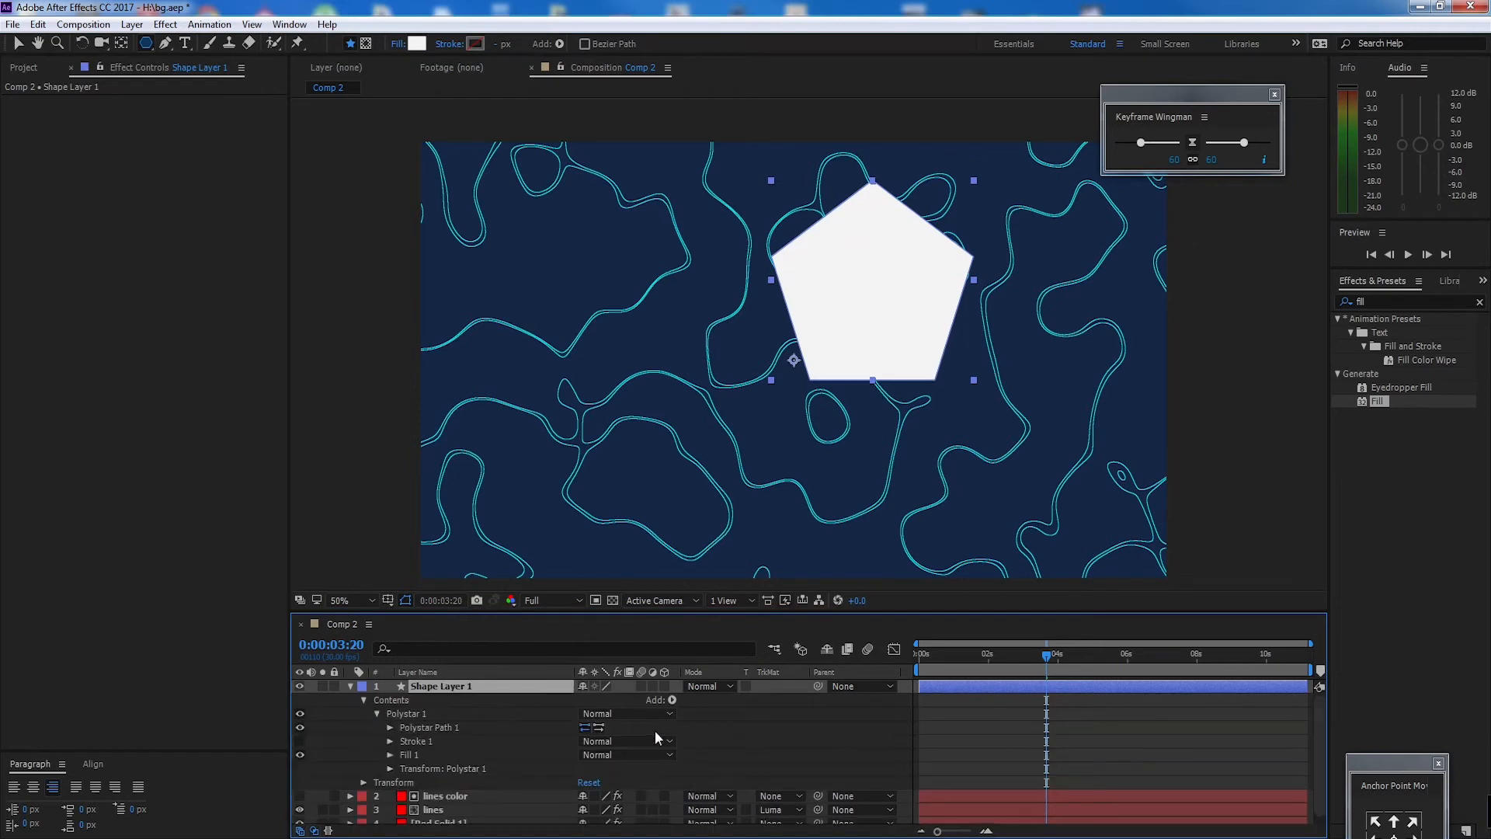
{"action": "left_click", "coordinate": [390, 727]}
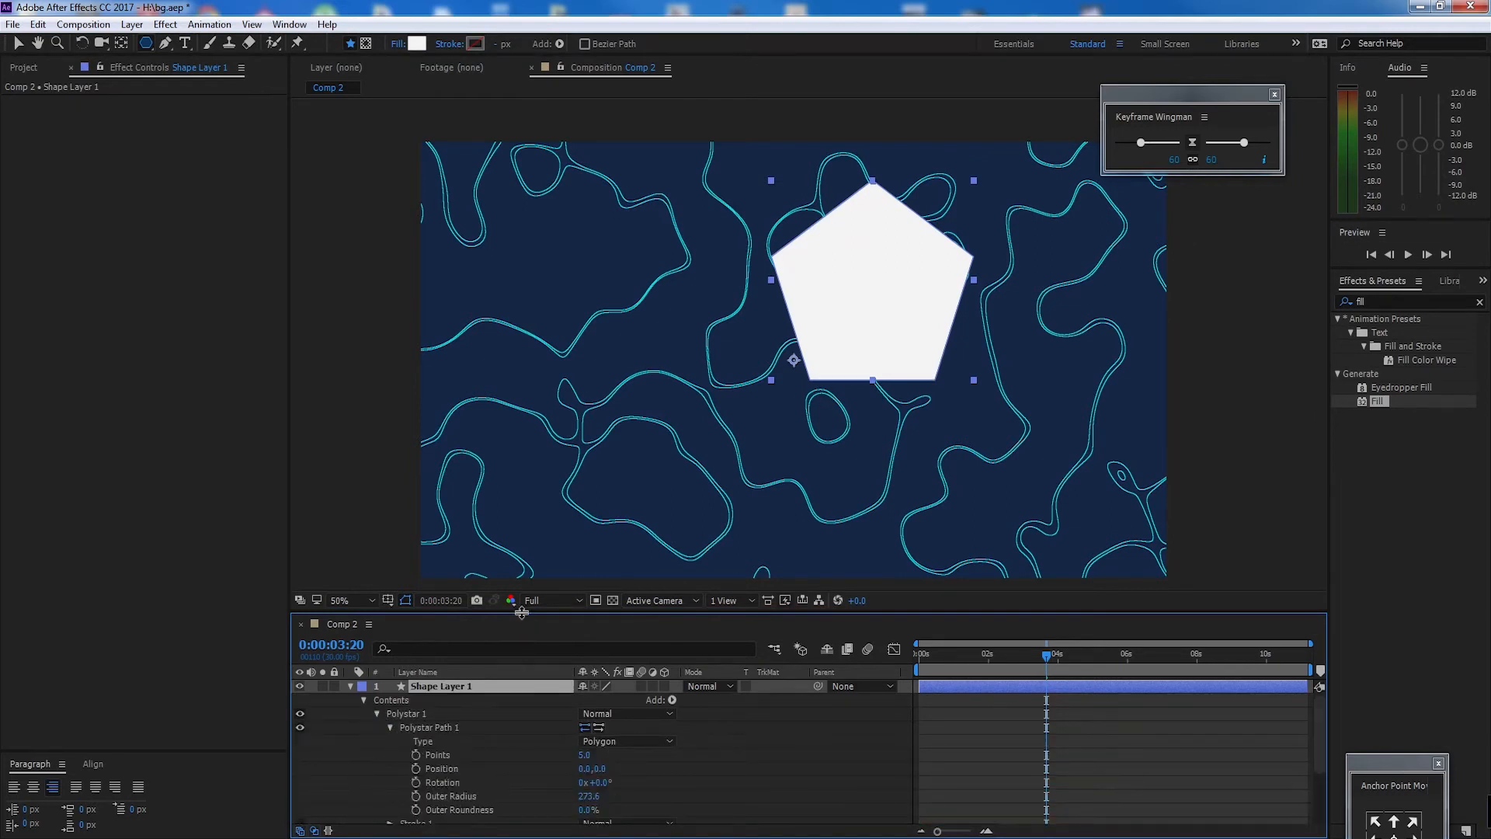
{"action": "left_click_drag", "start_coordinate": [521, 611], "coordinate": [524, 559]}
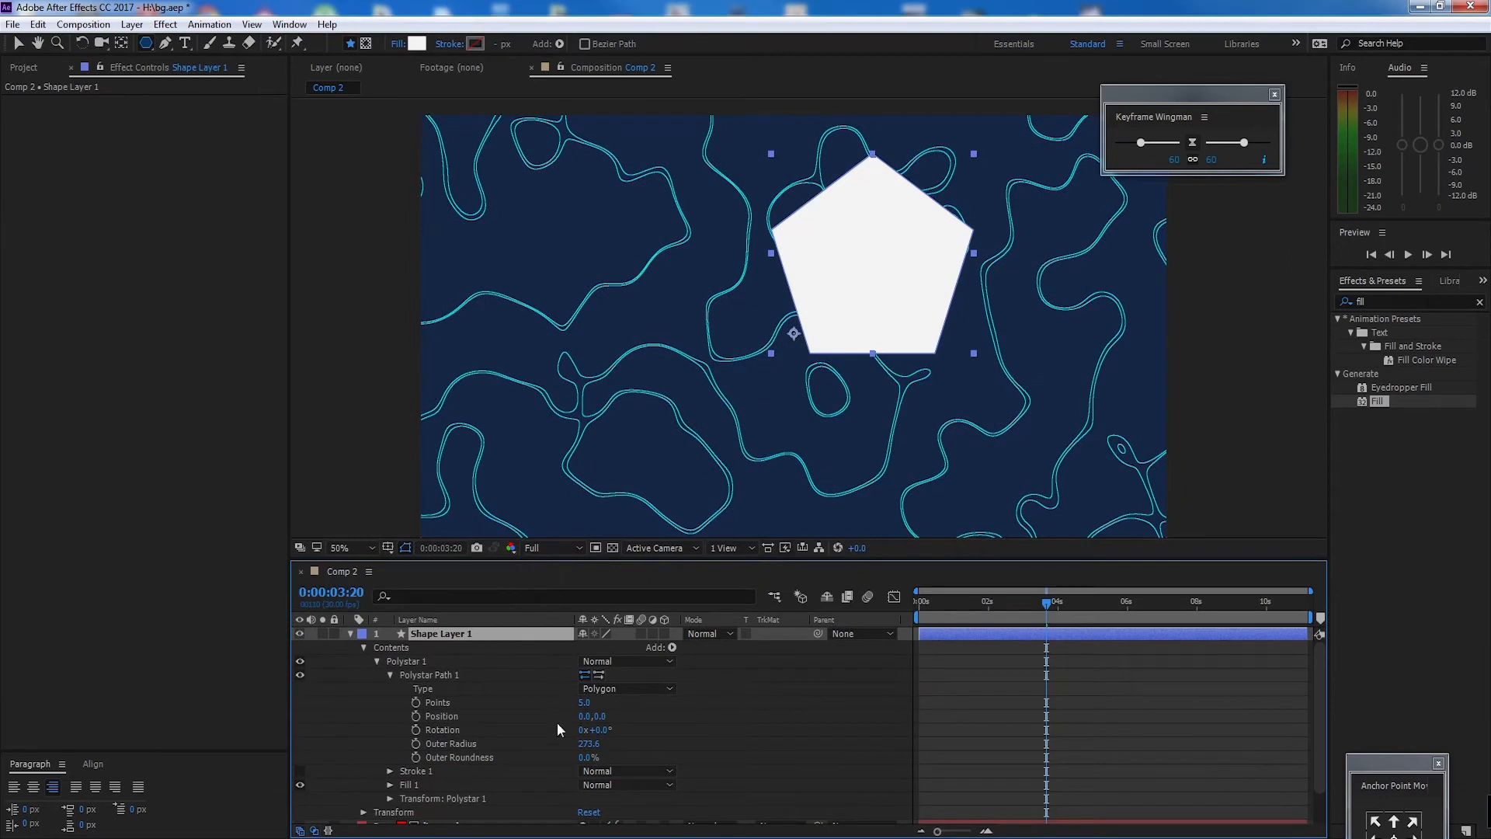
{"action": "left_click_drag", "start_coordinate": [584, 703], "coordinate": [547, 706]}
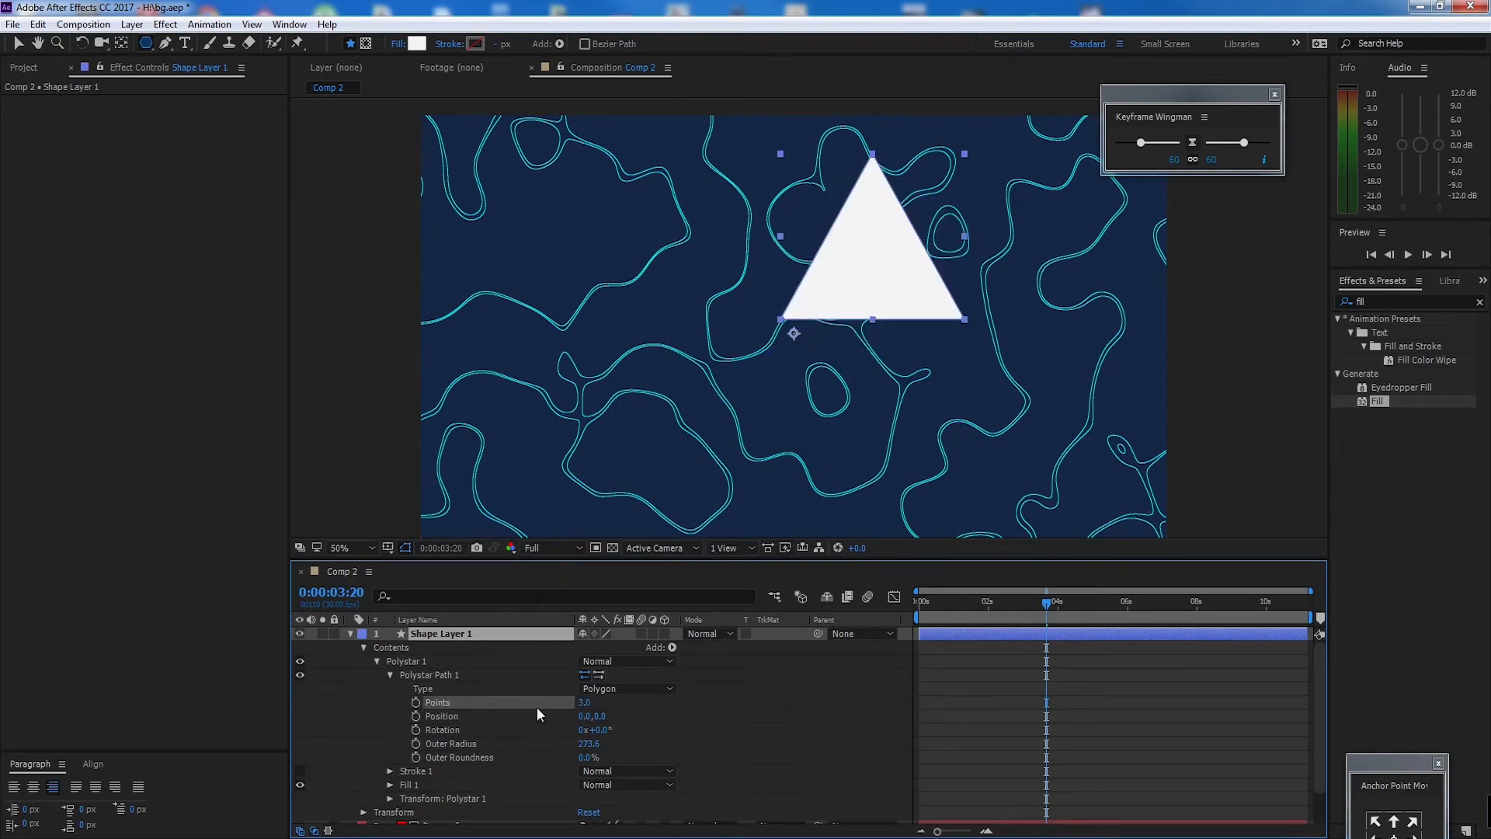
{"action": "key", "text": "Return"}
Step: Move the triangle slightly down and to the right in the composition and make the Polygon tool active again
{"action": "left_click", "coordinate": [20, 43]}
{"action": "left_click_drag", "start_coordinate": [859, 215], "coordinate": [906, 292]}
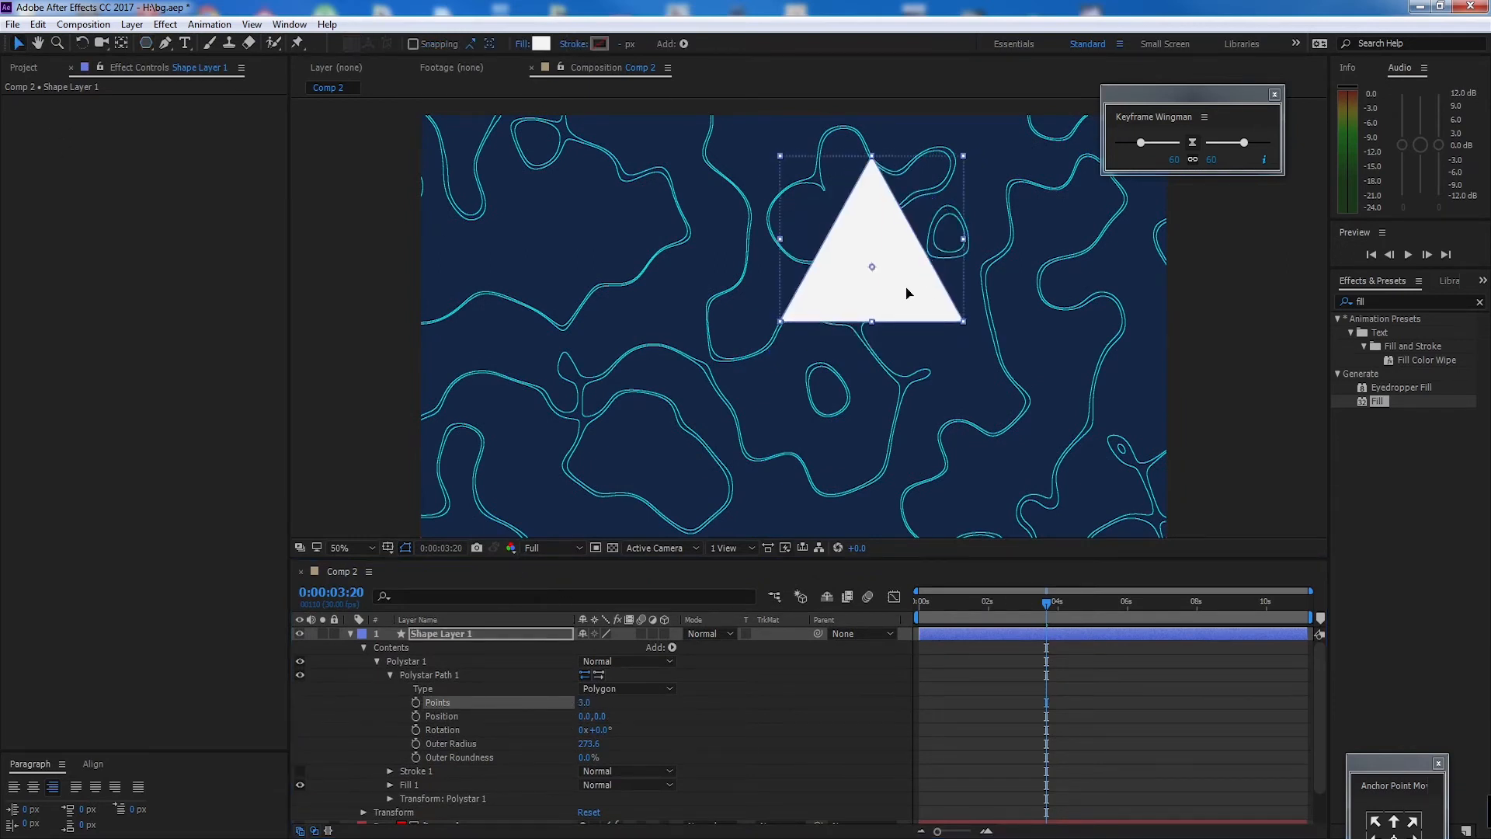
{"action": "left_click", "coordinate": [145, 43]}
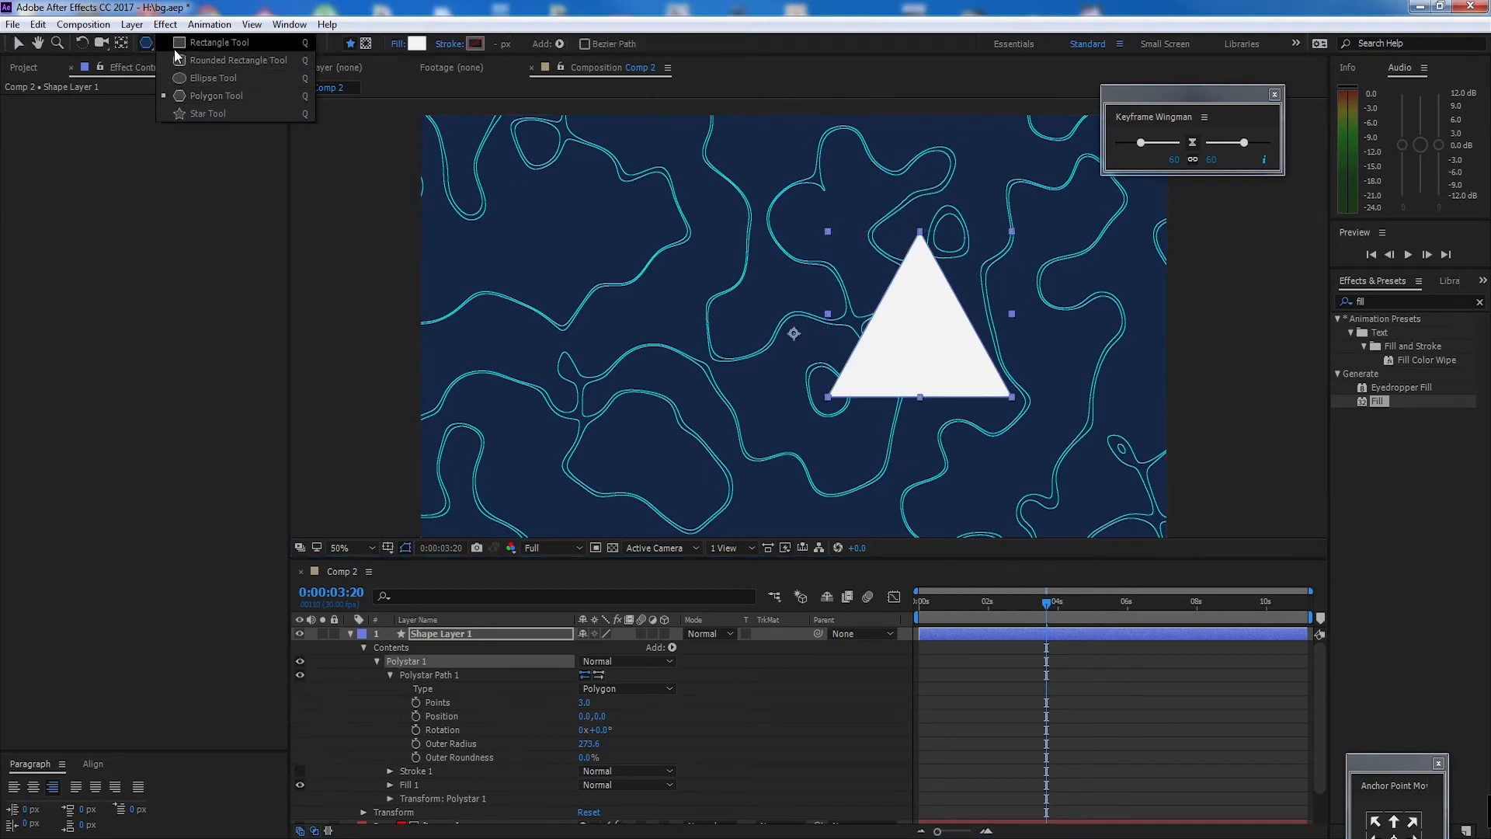
{"action": "left_click", "coordinate": [145, 162]}
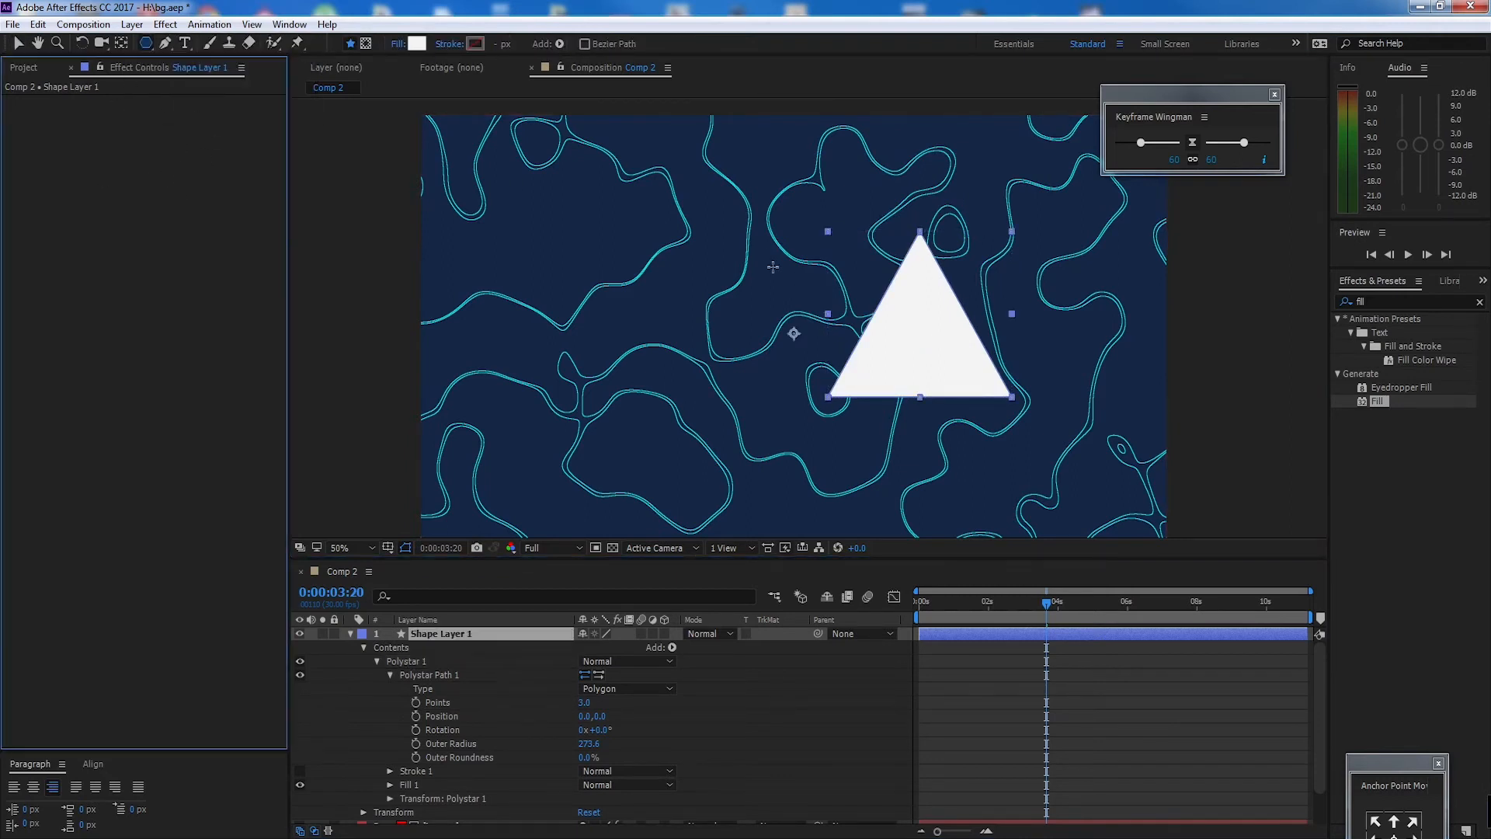
Step: Move the white triangle further right in the composition and keep Shape Layer 1 selected
{"action": "left_click", "coordinate": [17, 44]}
{"action": "left_click_drag", "start_coordinate": [932, 360], "coordinate": [967, 364]}
{"action": "left_click", "coordinate": [473, 633]}
{"action": "scroll", "coordinate": [1030, 345], "scroll_direction": "down", "scroll_amount": 2}
{"action": "scroll", "coordinate": [948, 329], "scroll_direction": "up", "scroll_amount": 2}
{"action": "scroll", "coordinate": [967, 364], "scroll_direction": "up", "scroll_amount": 1}
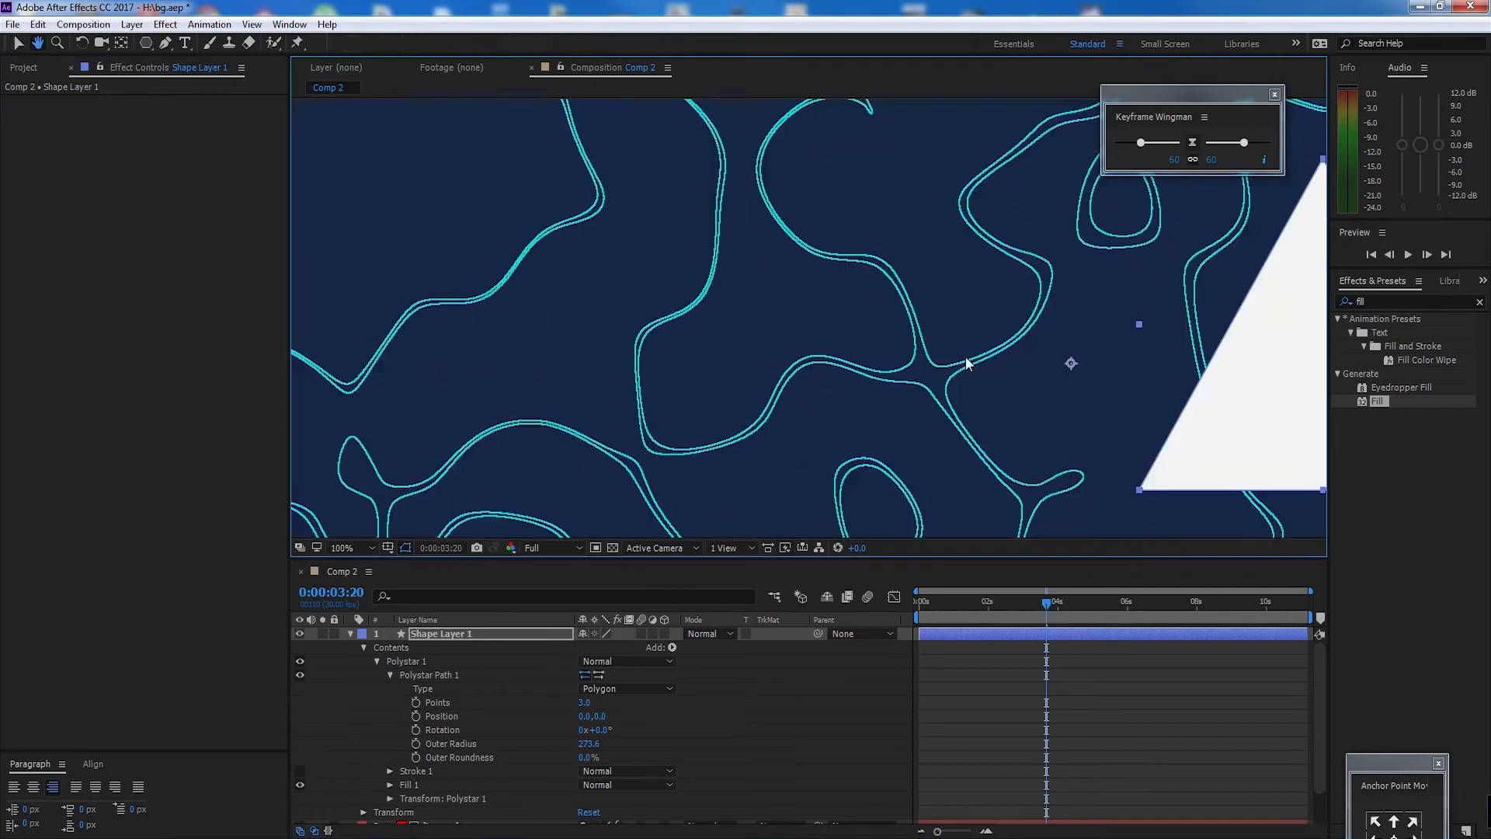
Step: Draw a large ellipse with the Ellipse tool in Shape Layer 1, over the composition's lower-left corner and extending past its edges
{"action": "left_click", "coordinate": [144, 46]}
{"action": "left_click", "coordinate": [209, 76]}
{"action": "scroll", "coordinate": [676, 324], "scroll_direction": "down", "scroll_amount": 1}
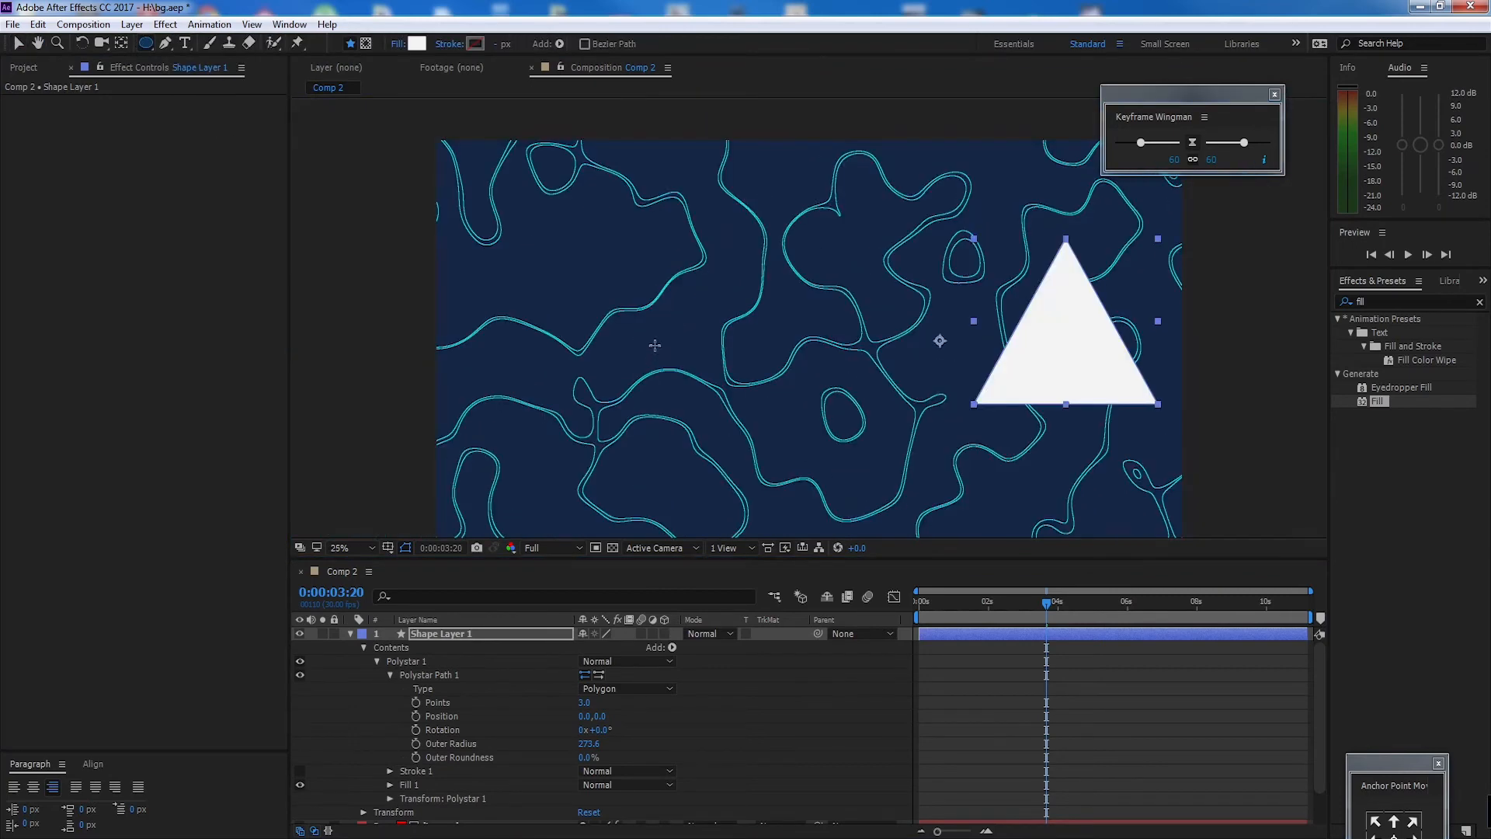
{"action": "scroll", "coordinate": [655, 344], "scroll_direction": "down", "scroll_amount": 1}
{"action": "left_click_drag", "start_coordinate": [550, 270], "coordinate": [788, 476]}
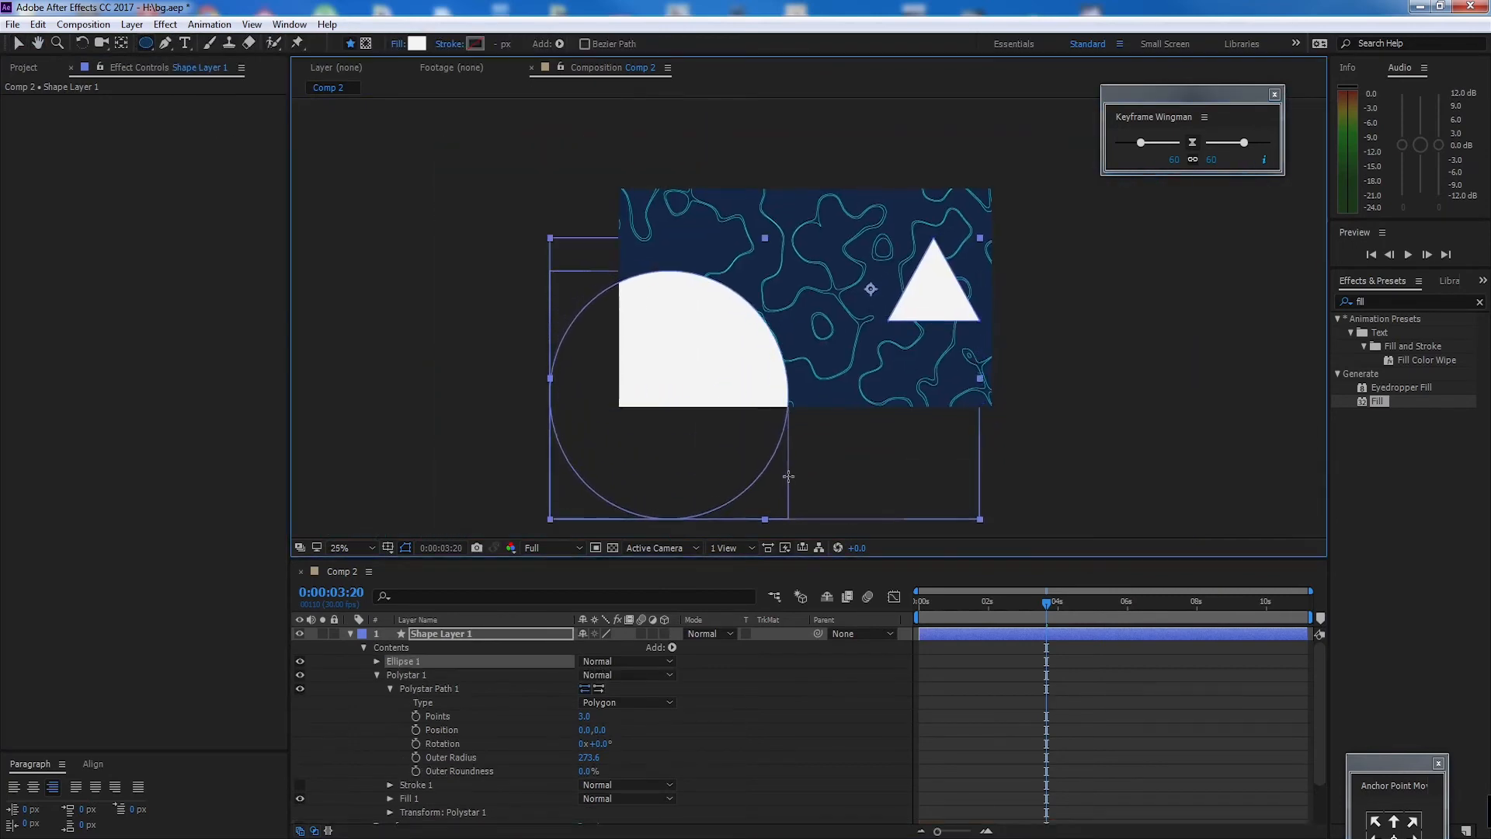
Step: Give the ellipse a white FFFFFF stroke and set its fill to None, leaving only the outline
{"action": "left_click", "coordinate": [477, 44]}
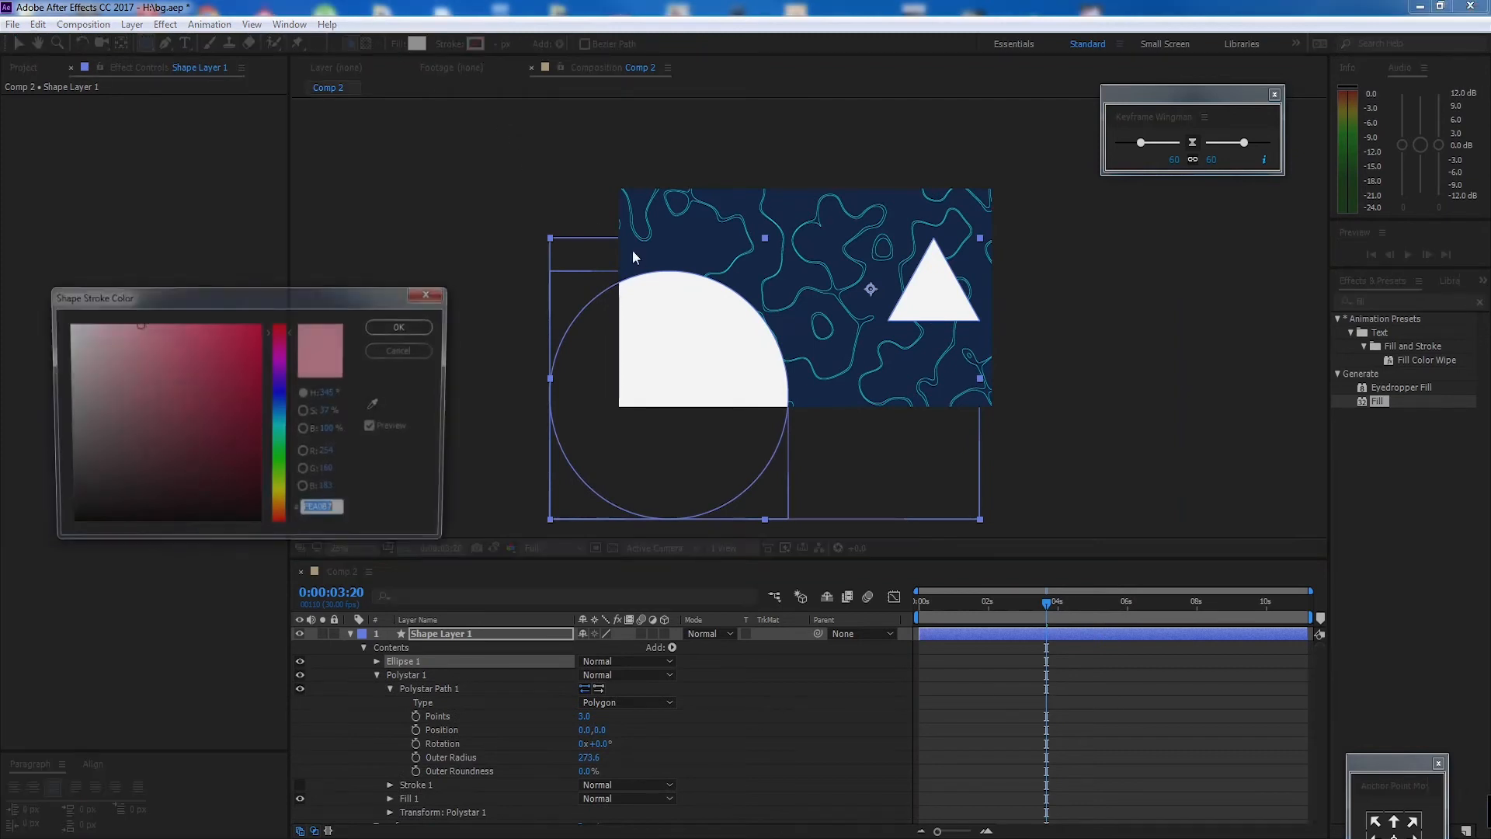
{"action": "left_click_drag", "start_coordinate": [243, 346], "coordinate": [65, 325]}
{"action": "left_click", "coordinate": [404, 325]}
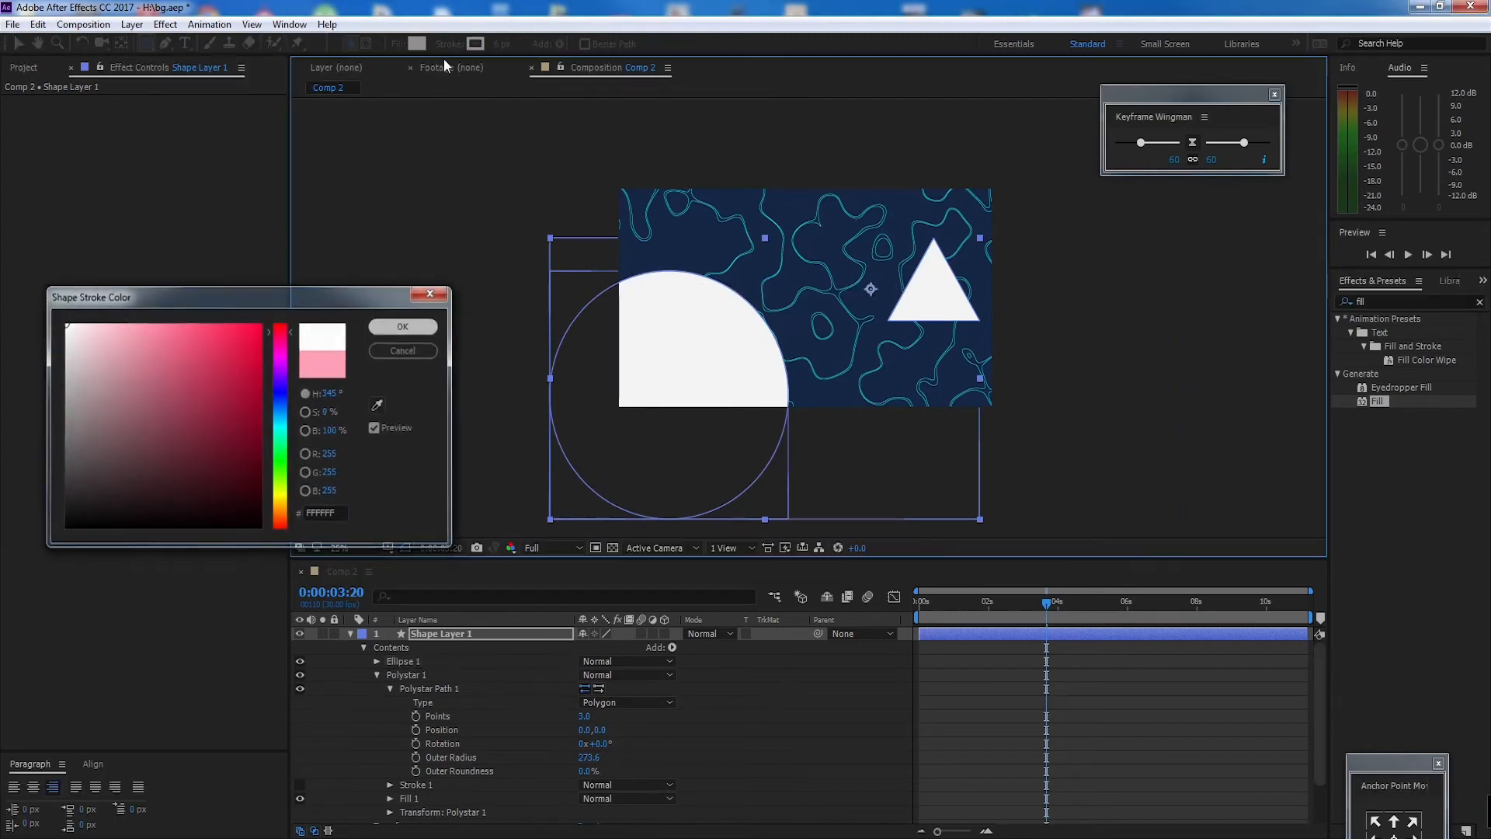
{"action": "left_click", "coordinate": [399, 44]}
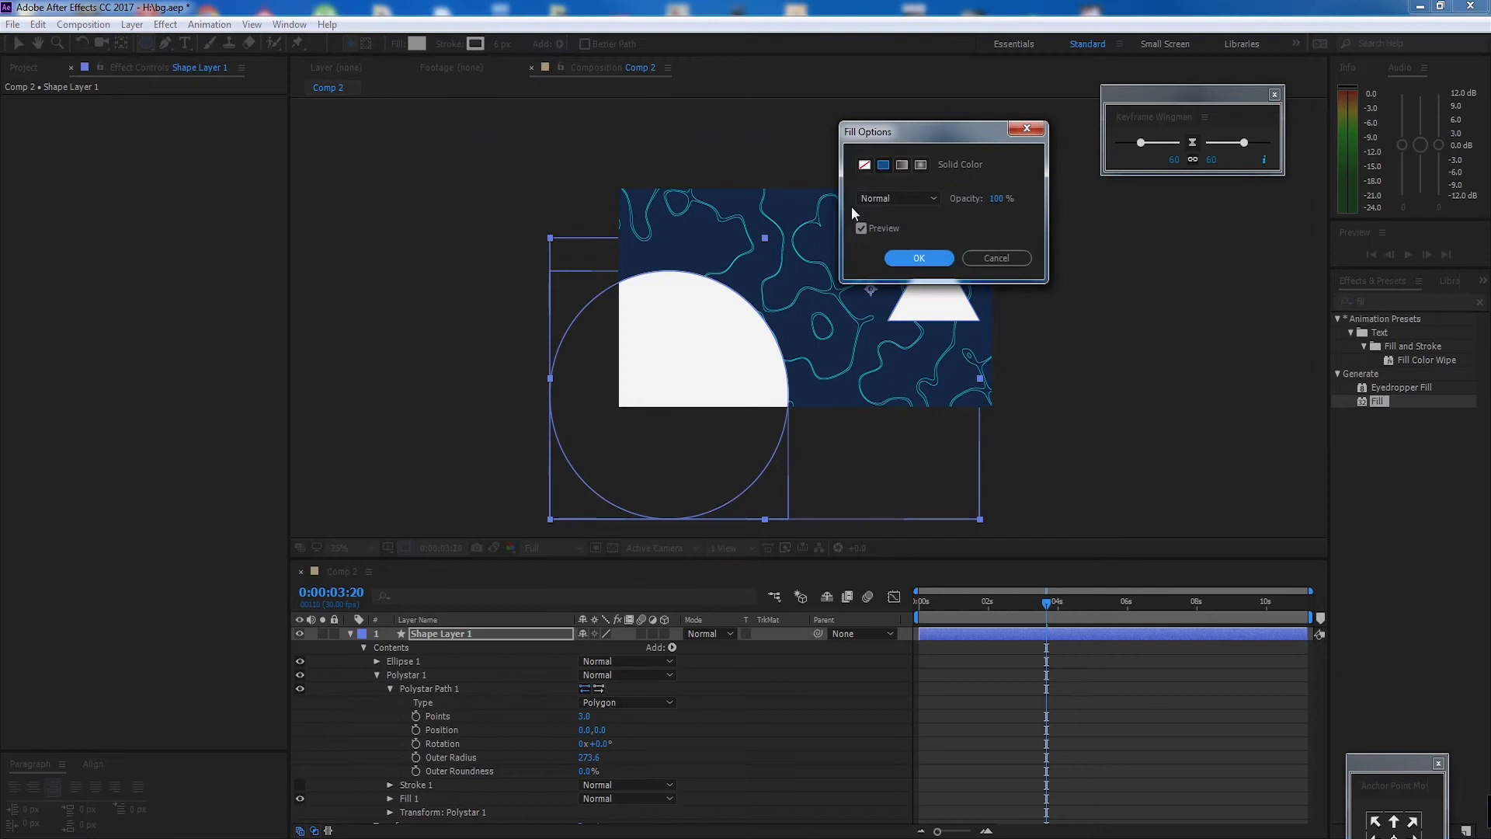
{"action": "left_click", "coordinate": [864, 164]}
{"action": "left_click", "coordinate": [919, 257]}
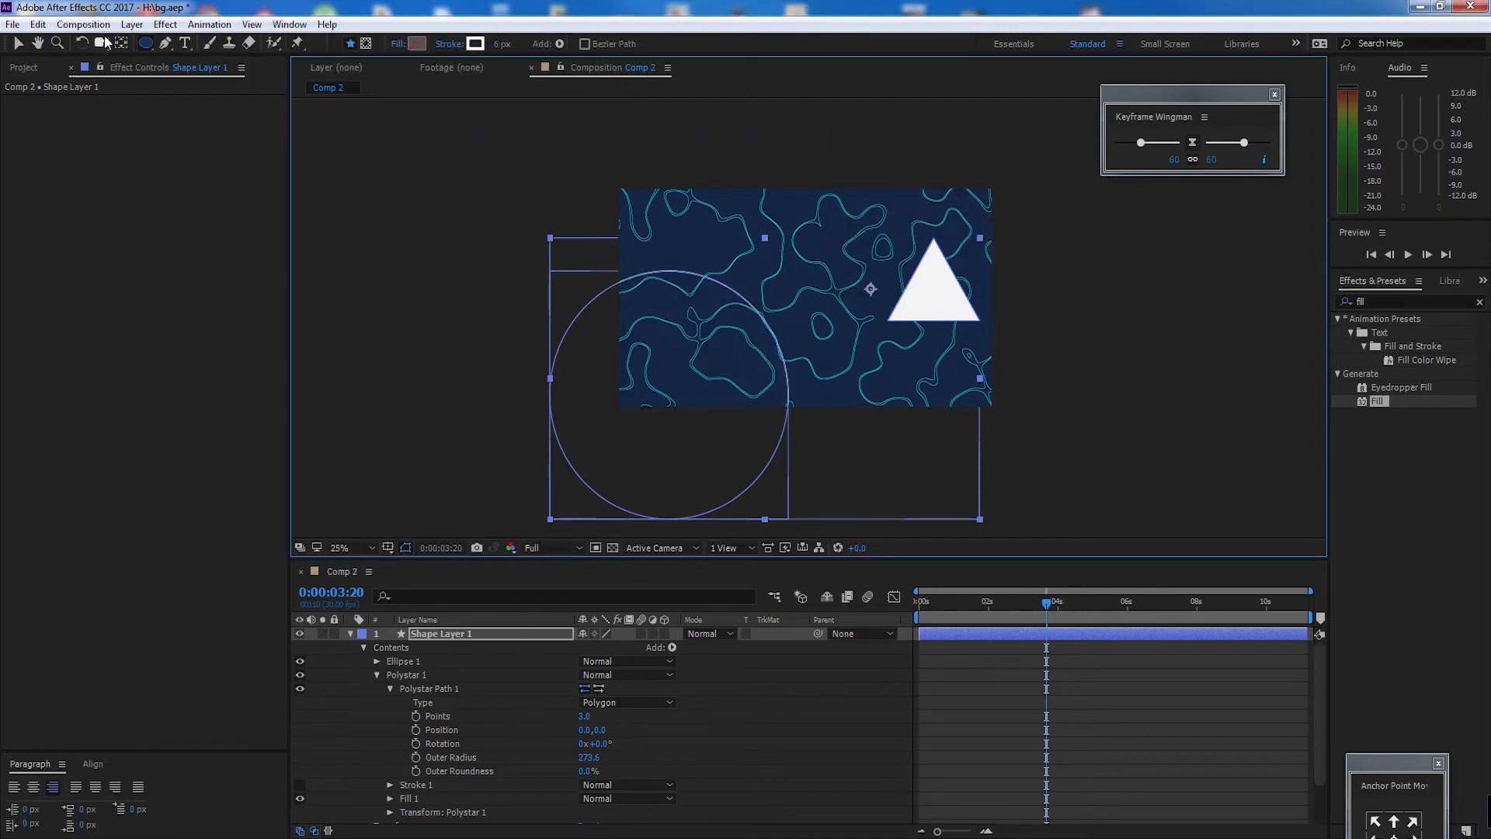
{"action": "left_click", "coordinate": [18, 45]}
{"action": "left_click", "coordinate": [361, 286]}
Step: Go back to 0:00:02:15 and examine how the circle outline and triangle sit over the background
{"action": "scroll", "coordinate": [682, 314], "scroll_direction": "up", "scroll_amount": 2}
{"action": "left_click_drag", "start_coordinate": [733, 265], "coordinate": [769, 286]}
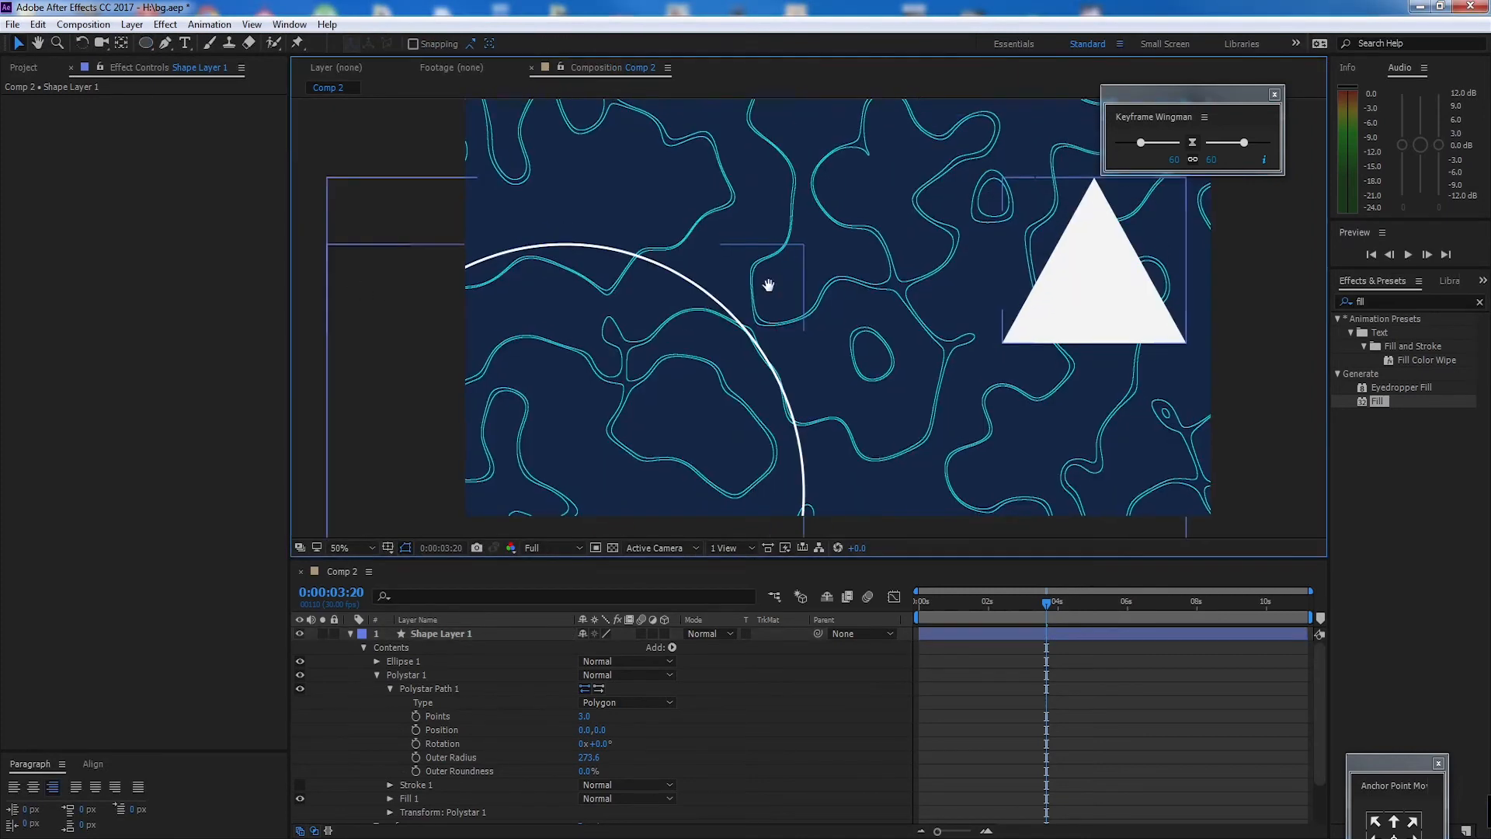
{"action": "scroll", "coordinate": [769, 286], "scroll_direction": "down", "scroll_amount": 2}
{"action": "left_click_drag", "start_coordinate": [1042, 605], "coordinate": [1000, 612]}
{"action": "scroll", "coordinate": [846, 286], "scroll_direction": "up", "scroll_amount": 2}
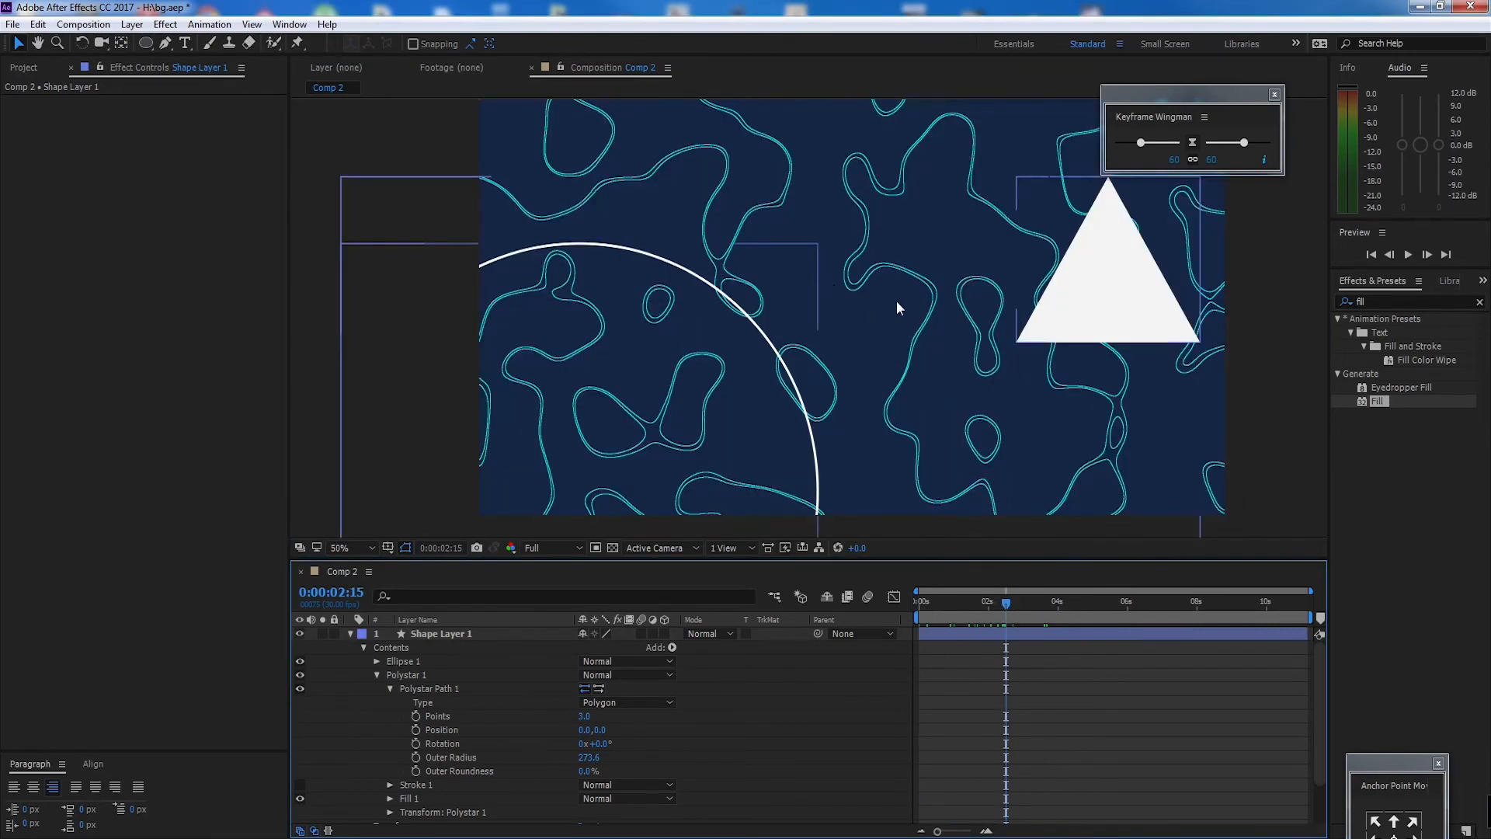
{"action": "scroll", "coordinate": [897, 302], "scroll_direction": "down", "scroll_amount": 2}
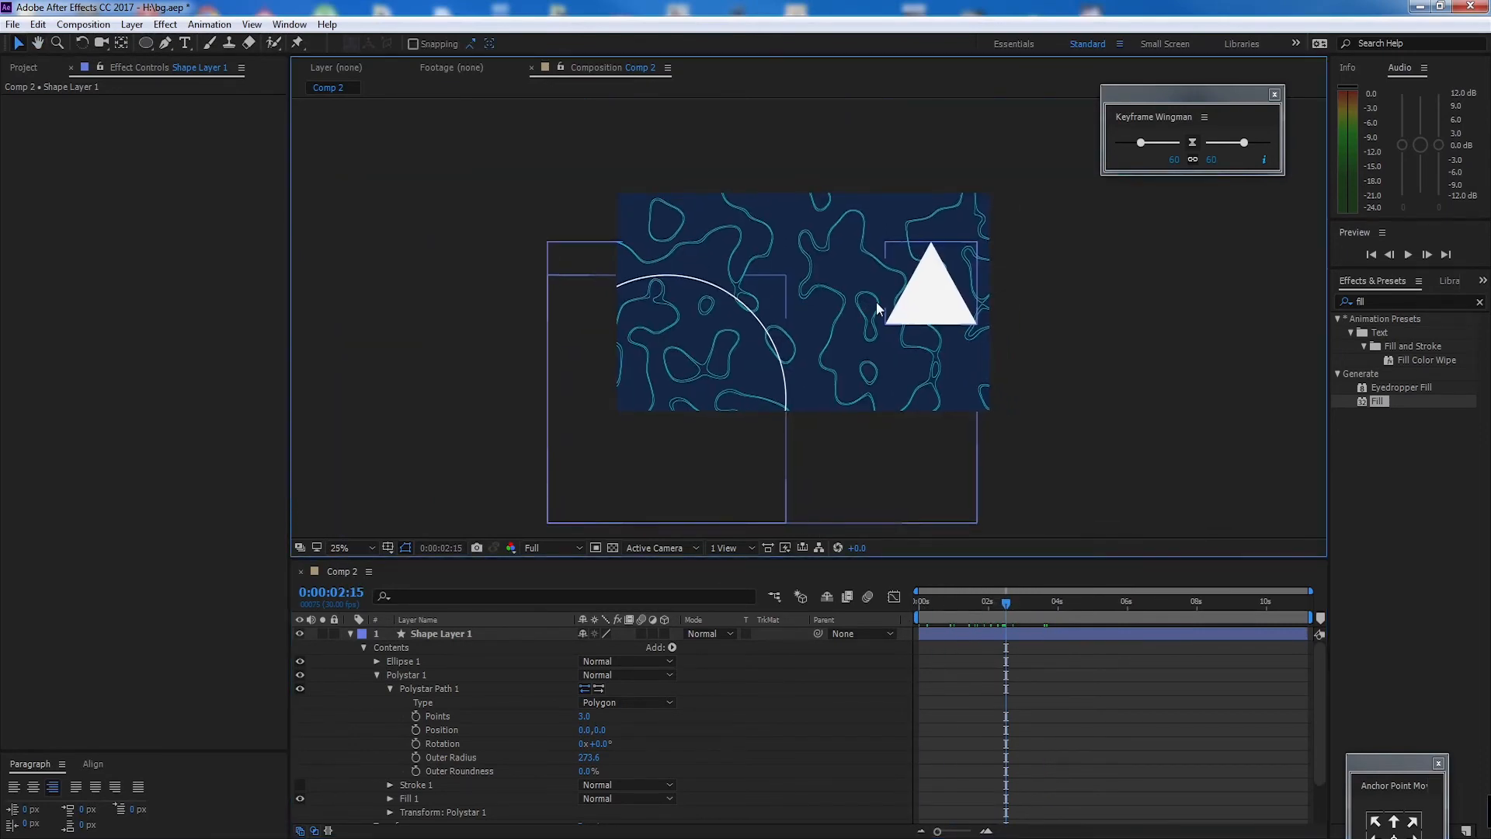
{"action": "scroll", "coordinate": [878, 308], "scroll_direction": "up", "scroll_amount": 2}
{"action": "scroll", "coordinate": [842, 311], "scroll_direction": "down", "scroll_amount": 2}
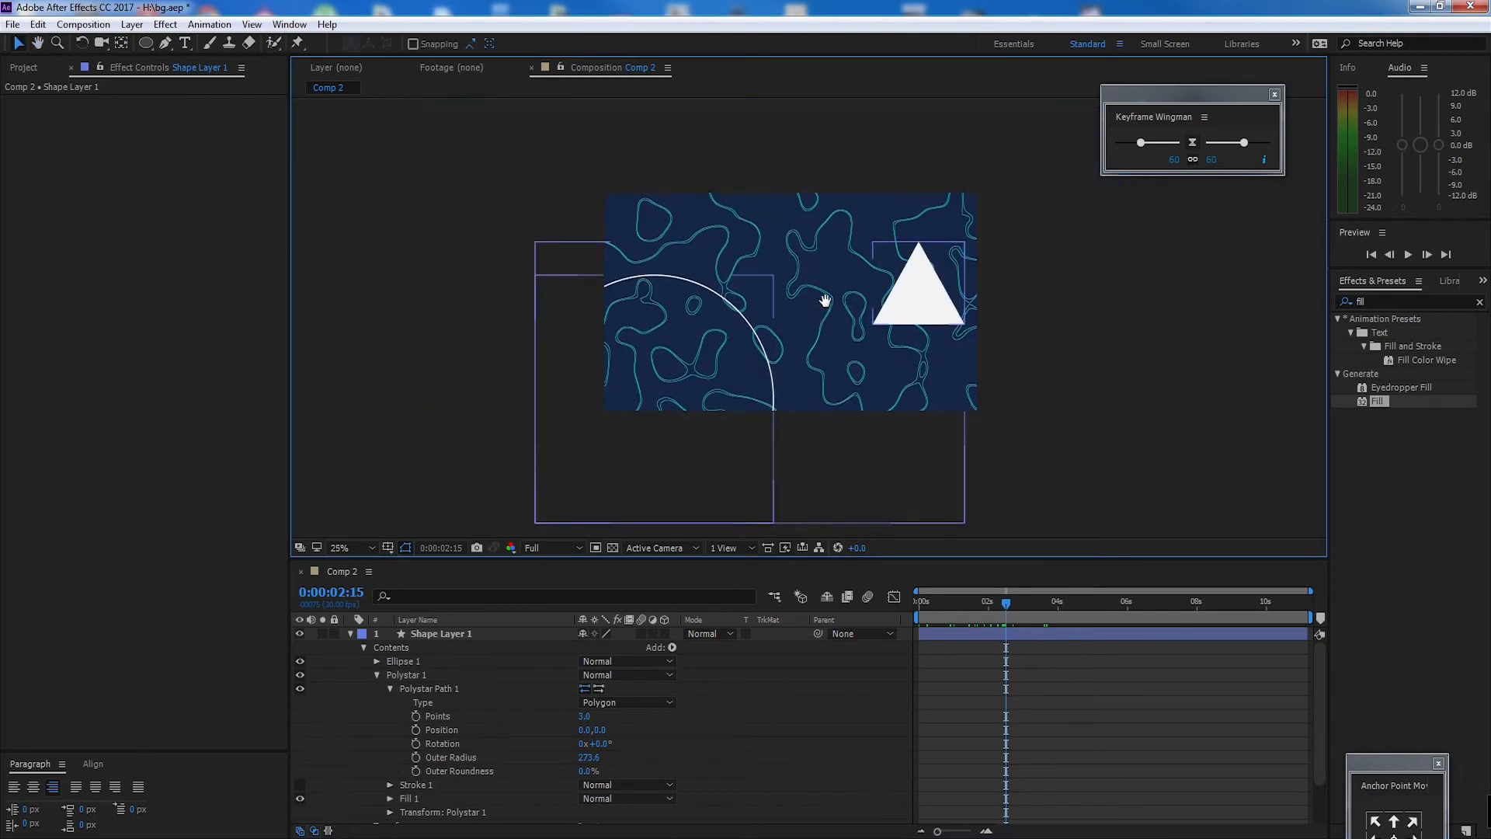
{"action": "scroll", "coordinate": [800, 280], "scroll_direction": "up", "scroll_amount": 2}
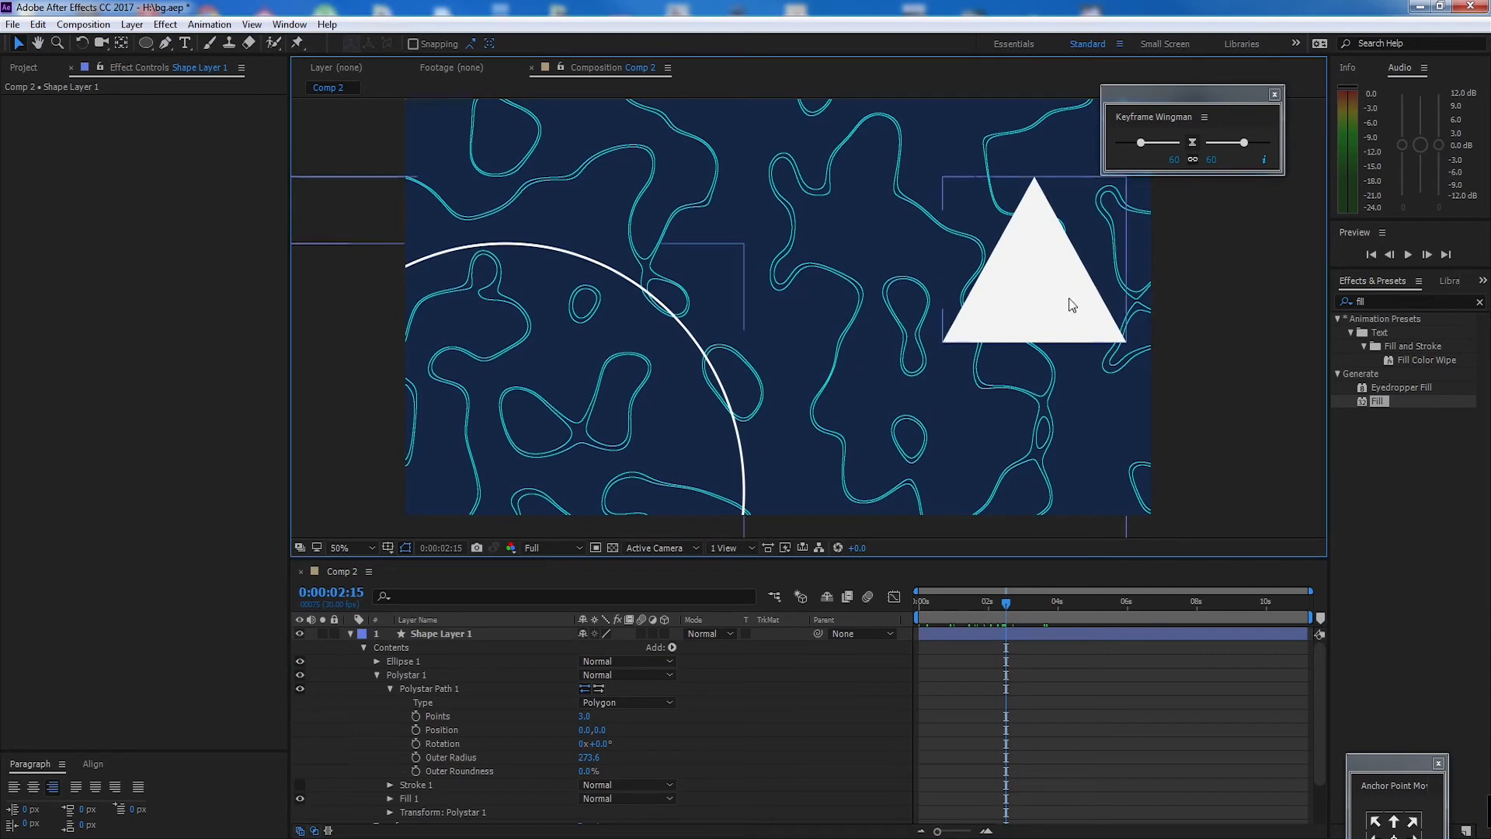
Step: Bring the Anchor Point Mover fully into view and centre Shape Layer 1's anchor point on its combined shapes
{"action": "left_click", "coordinate": [1033, 291]}
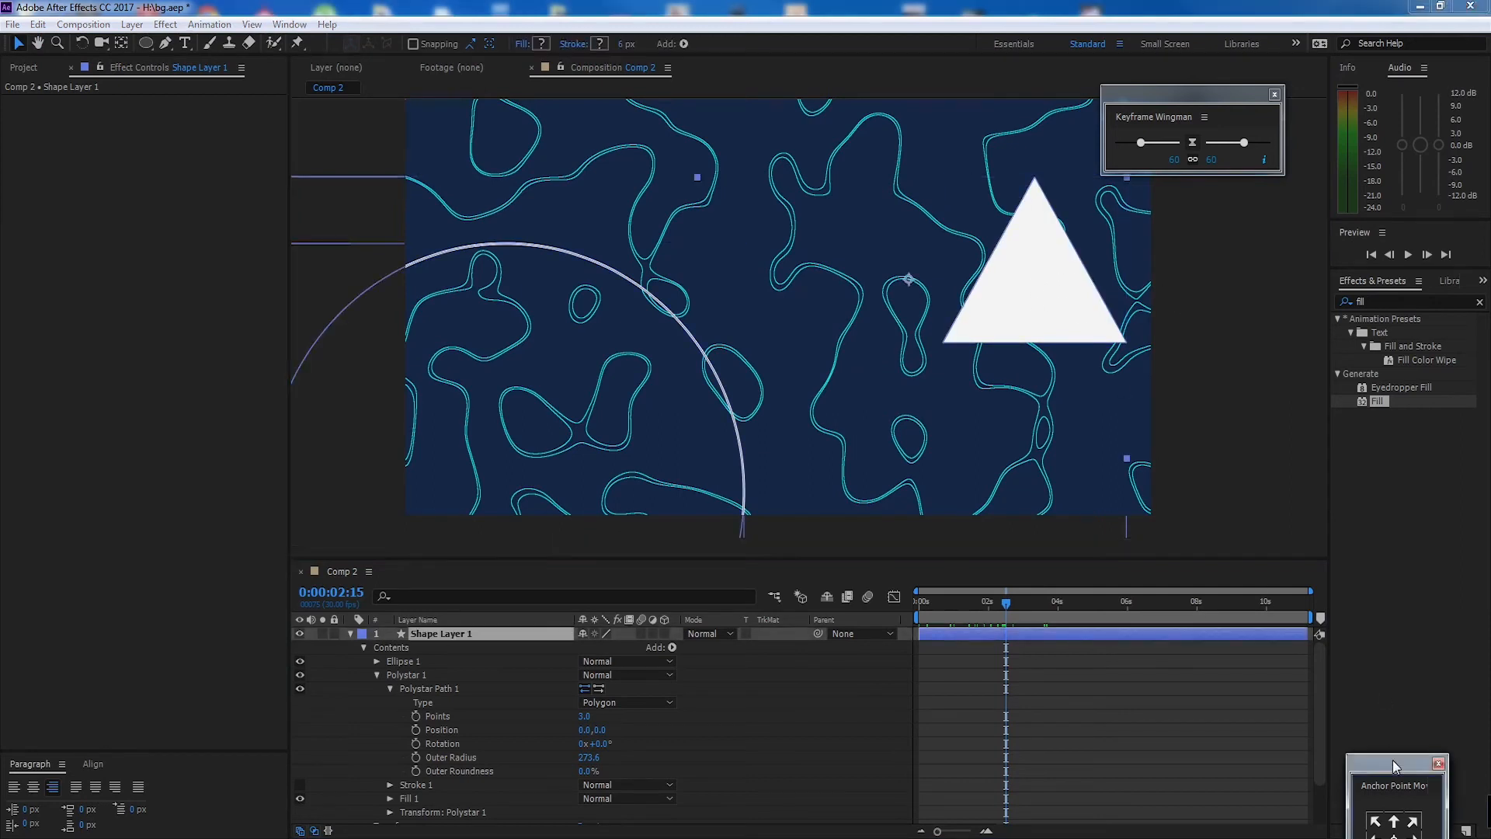
{"action": "left_click_drag", "start_coordinate": [1391, 760], "coordinate": [1387, 650]}
{"action": "left_click", "coordinate": [1389, 728]}
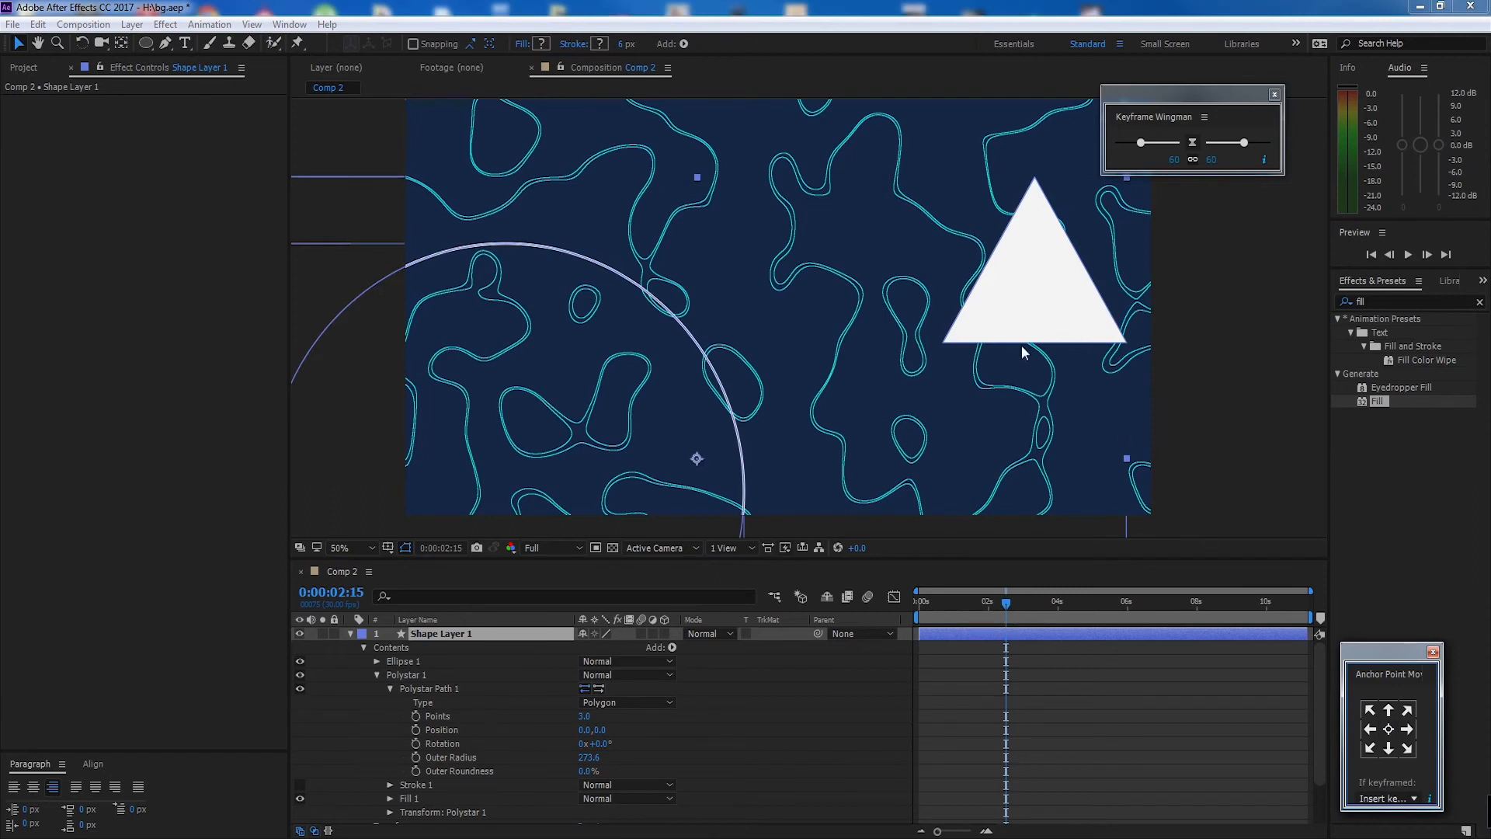
{"action": "left_click", "coordinate": [462, 636]}
{"action": "left_click", "coordinate": [1387, 729]}
Step: Hide and show Shape Layer 1 to check which shapes it holds, and look through its contents
{"action": "left_click", "coordinate": [300, 633]}
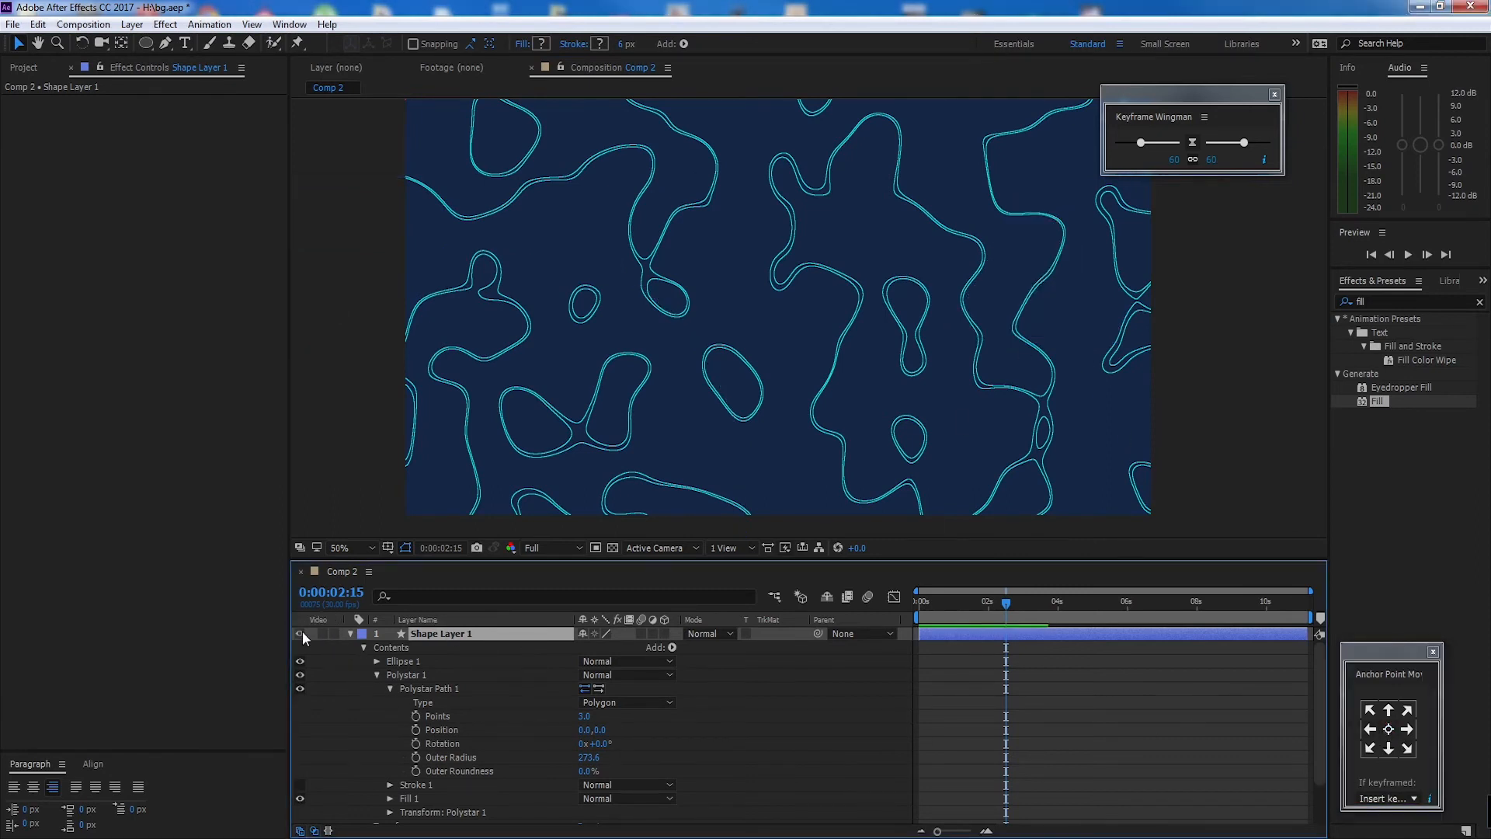
{"action": "left_click", "coordinate": [299, 632]}
{"action": "scroll", "coordinate": [806, 328], "scroll_direction": "down", "scroll_amount": 2}
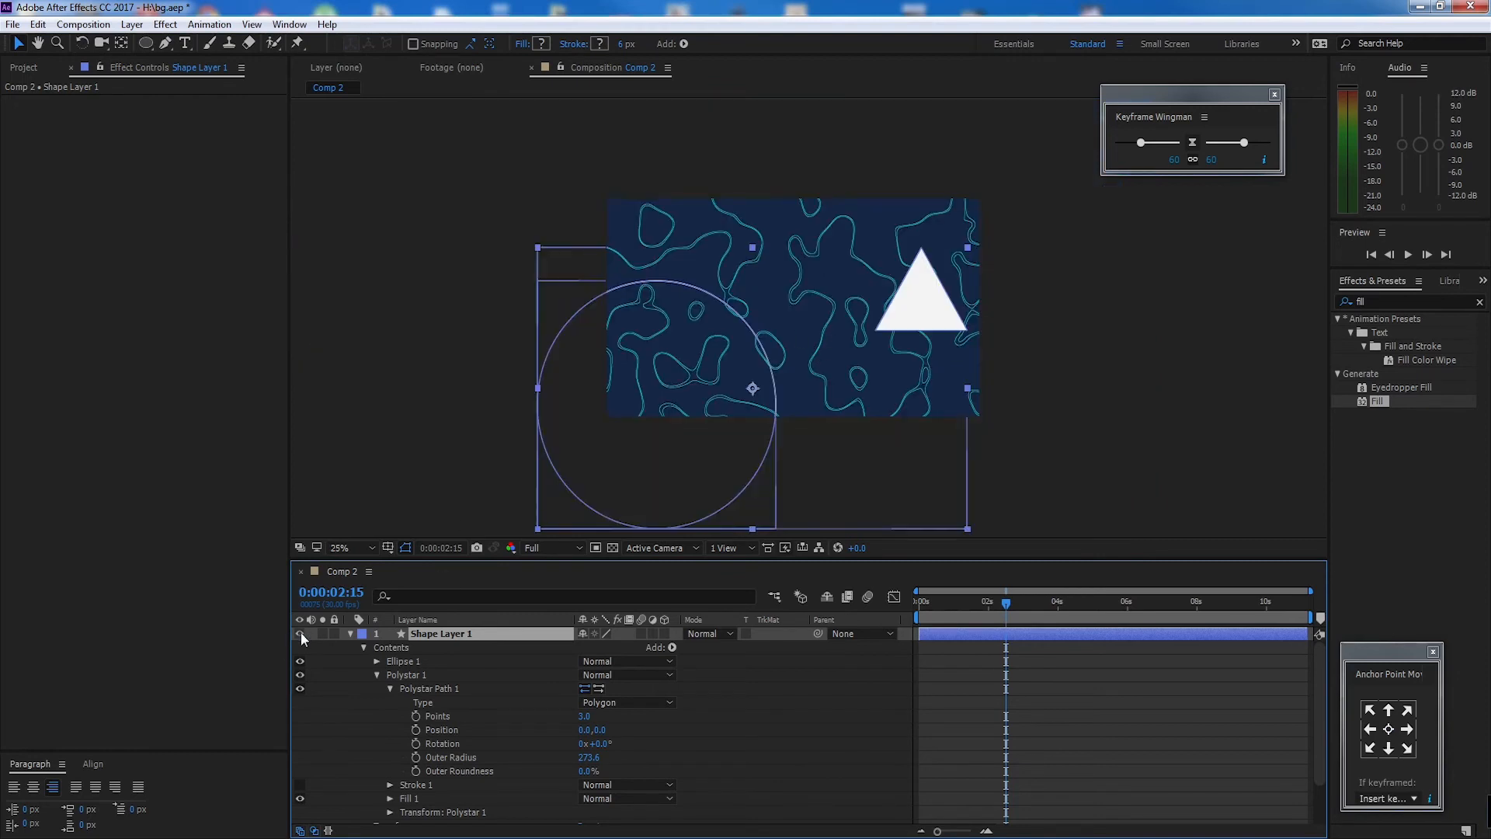
{"action": "left_click", "coordinate": [351, 633]}
{"action": "left_click", "coordinate": [468, 707]}
{"action": "left_click", "coordinate": [395, 635]}
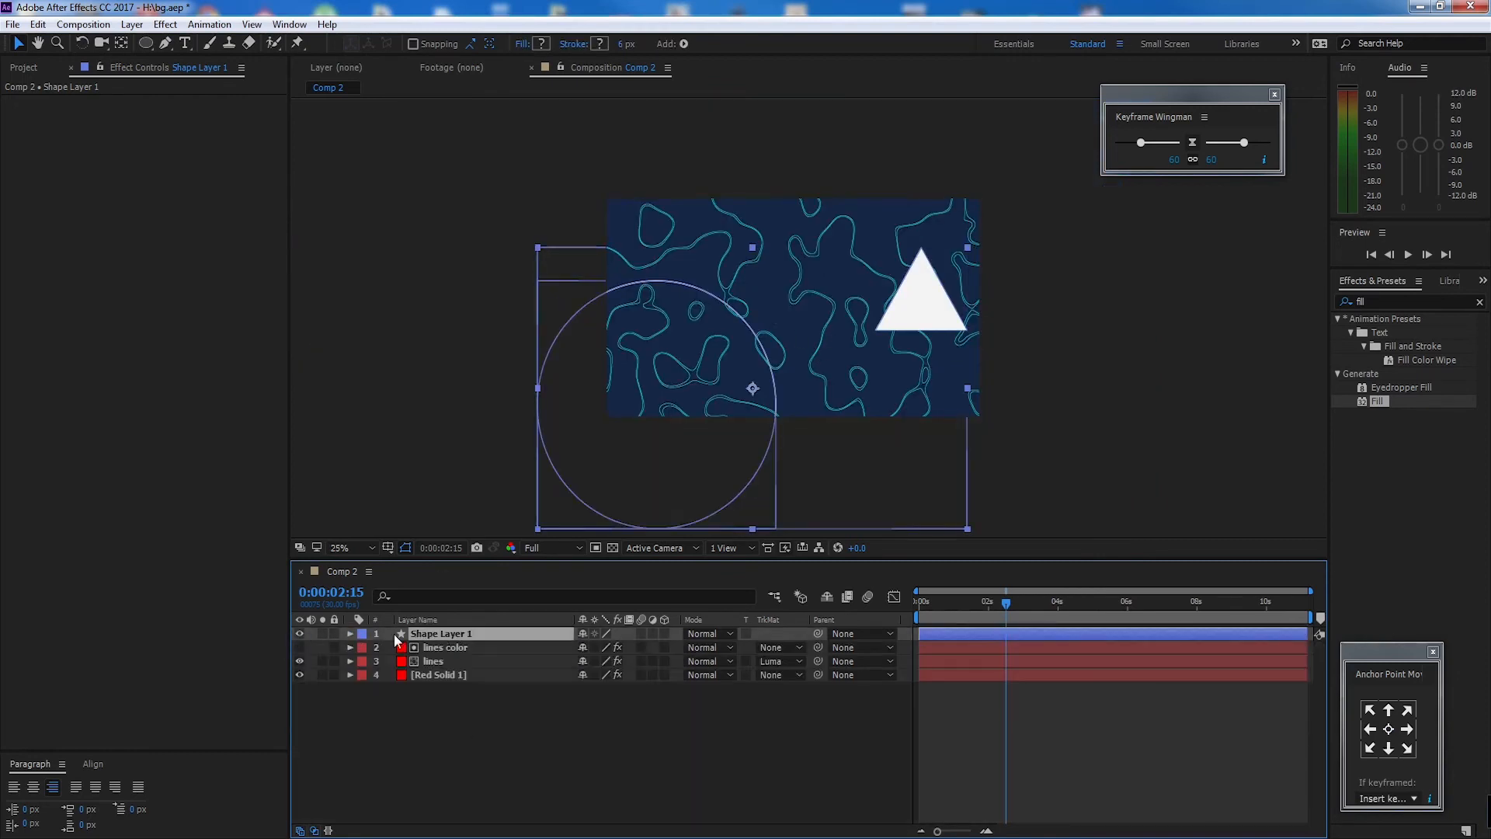
{"action": "left_click", "coordinate": [351, 633]}
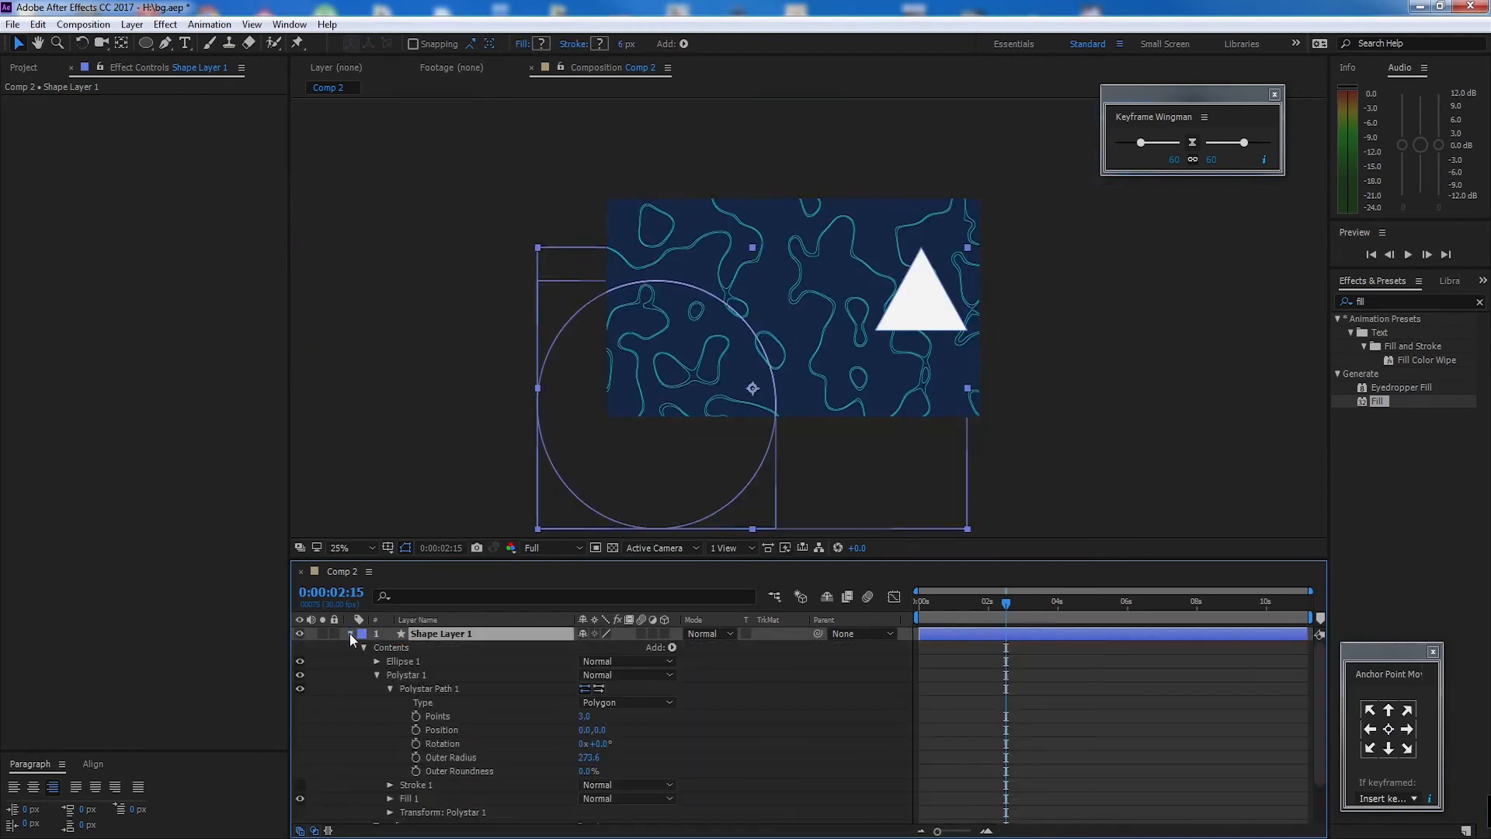
Step: Cut the Polystar 1 group out of Shape Layer 1
{"action": "left_click", "coordinate": [376, 674]}
{"action": "left_click", "coordinate": [491, 674]}
{"action": "key", "text": "Delete"}
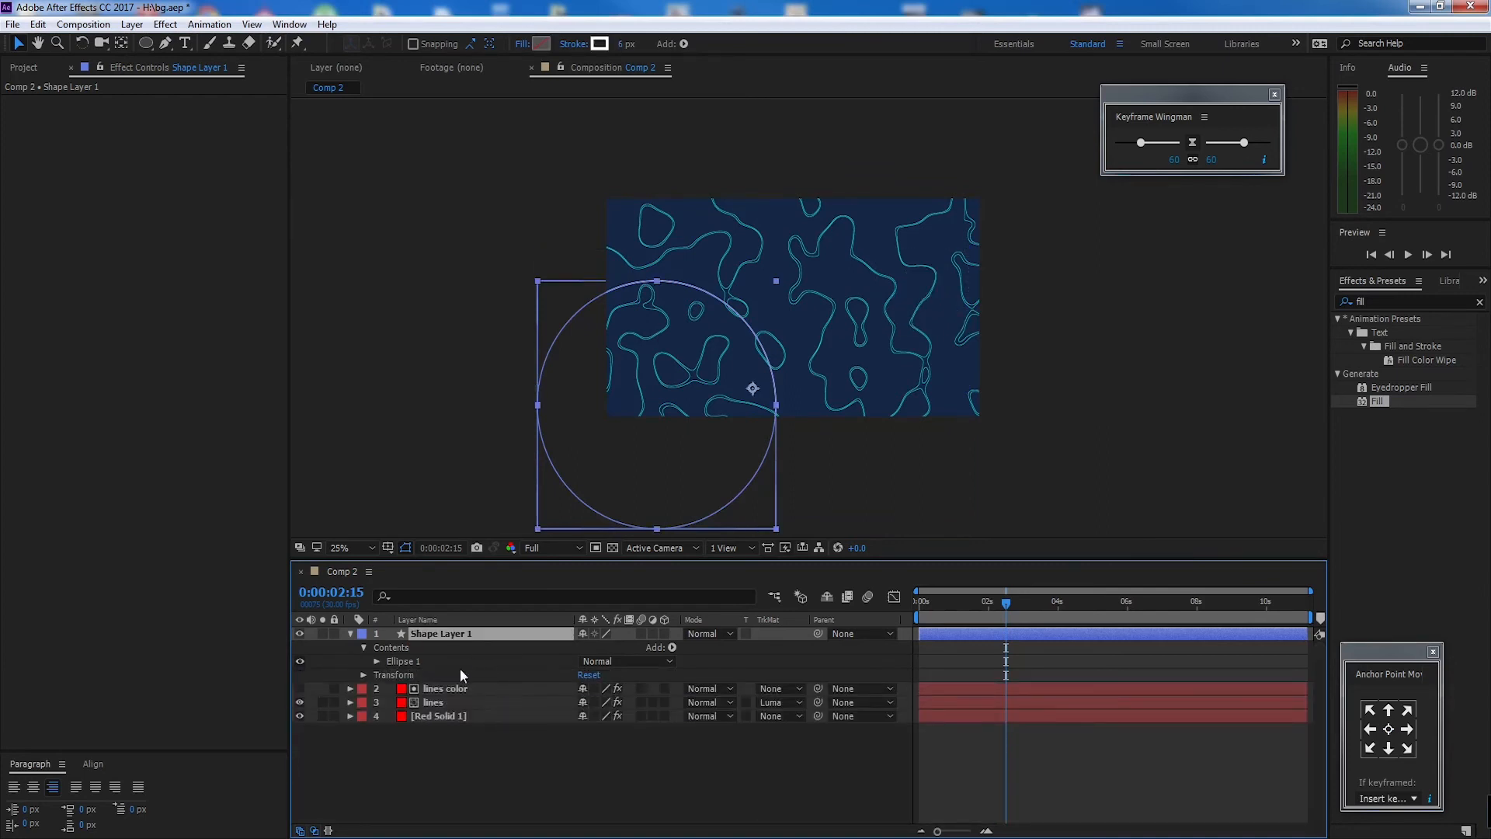
Step: Duplicate Shape Layer 1 and paste the cut Polystar 1 triangle into the duplicate
{"action": "left_click", "coordinate": [537, 781]}
{"action": "left_click", "coordinate": [516, 636]}
{"action": "left_click", "coordinate": [640, 761]}
{"action": "left_click", "coordinate": [482, 635]}
{"action": "key", "text": "ctrl+d"}
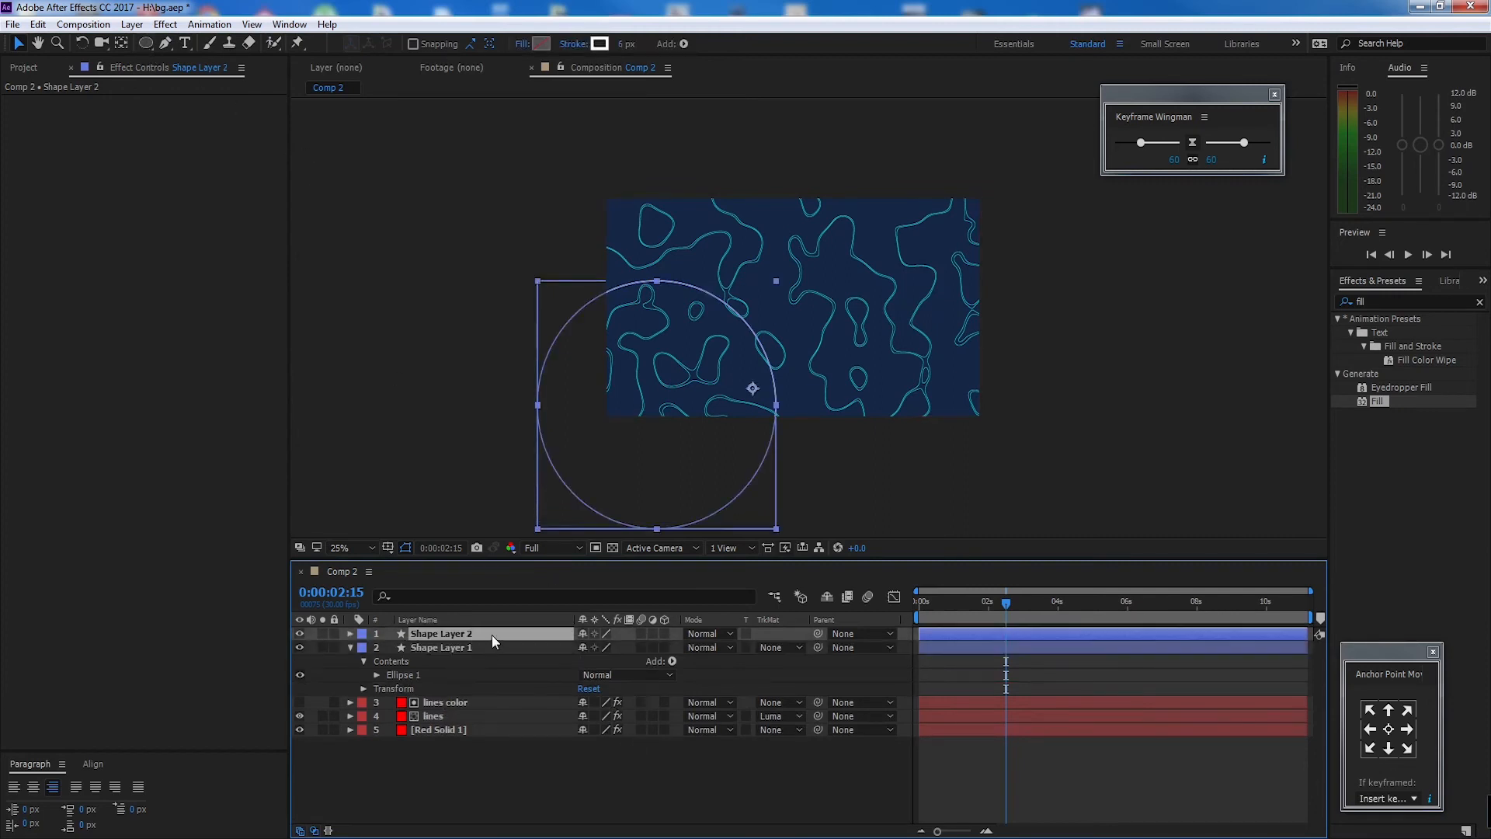
{"action": "key", "text": "ctrl+v"}
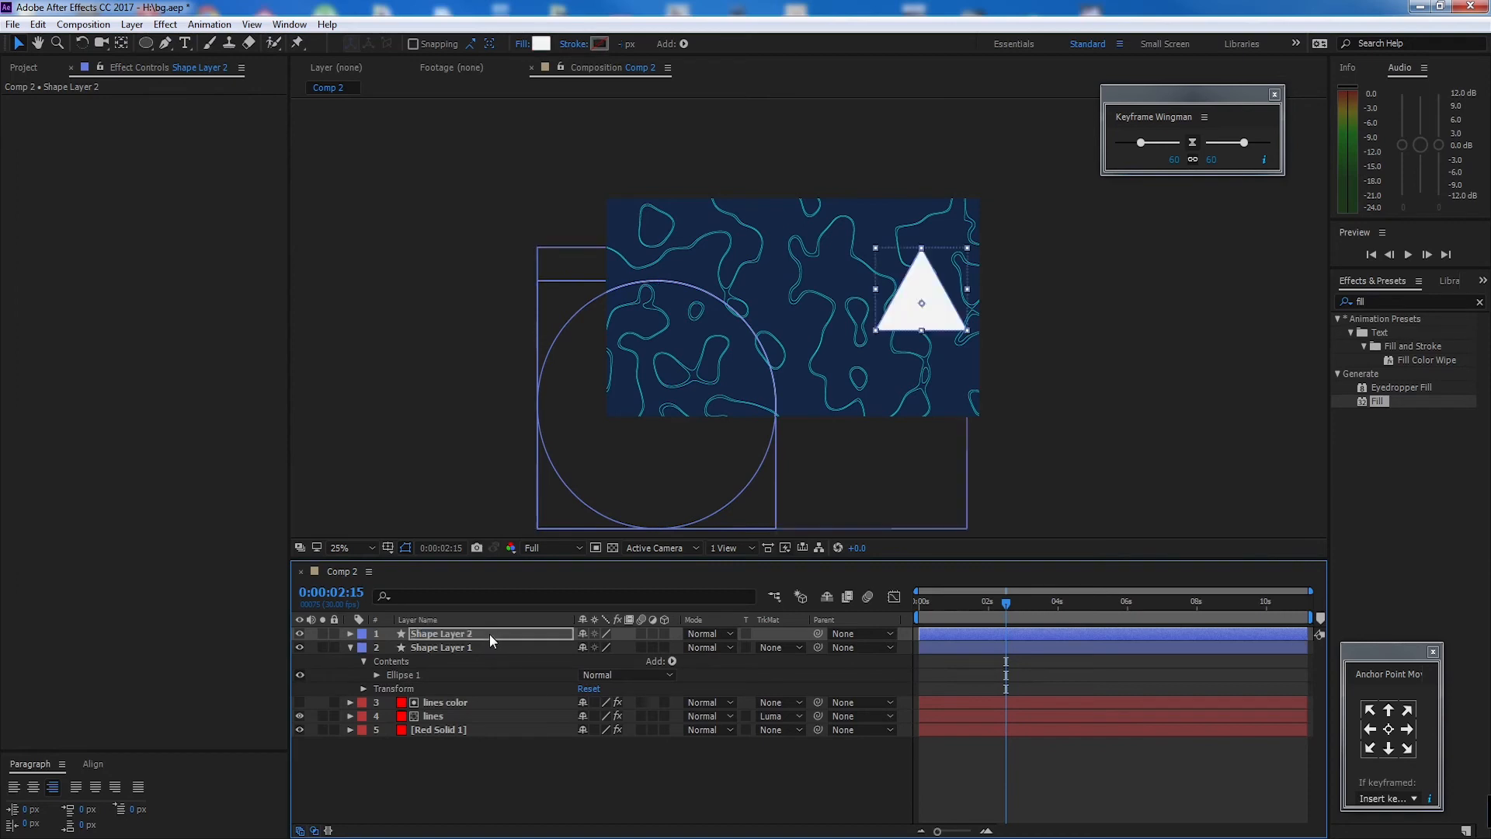
Step: Delete the ellipse group from Shape Layer 2 so the layer contains only the triangle
{"action": "left_click", "coordinate": [351, 634]}
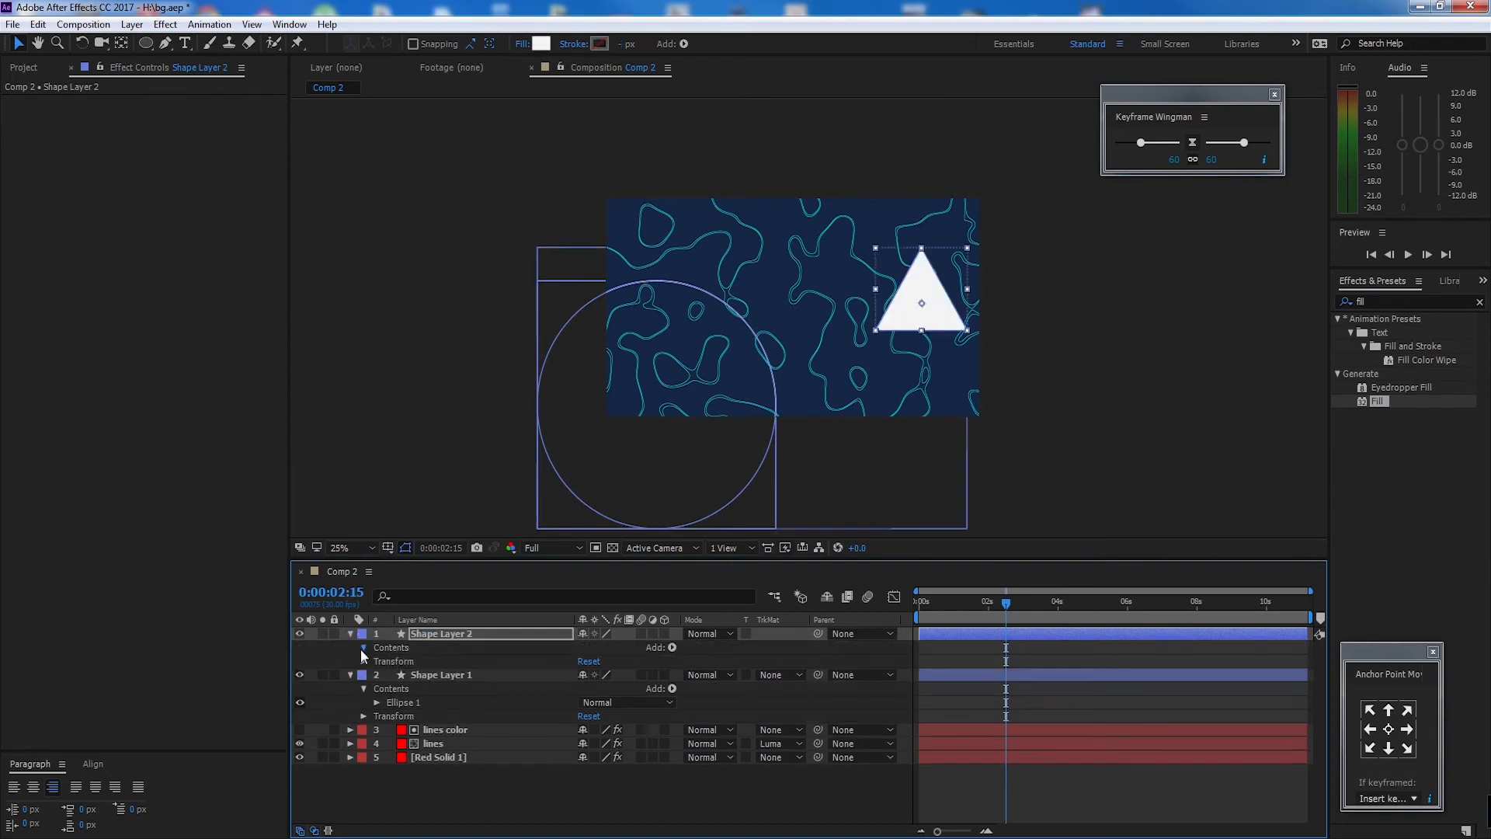
{"action": "left_click", "coordinate": [363, 648]}
{"action": "left_click", "coordinate": [417, 662]}
{"action": "key", "text": "Delete"}
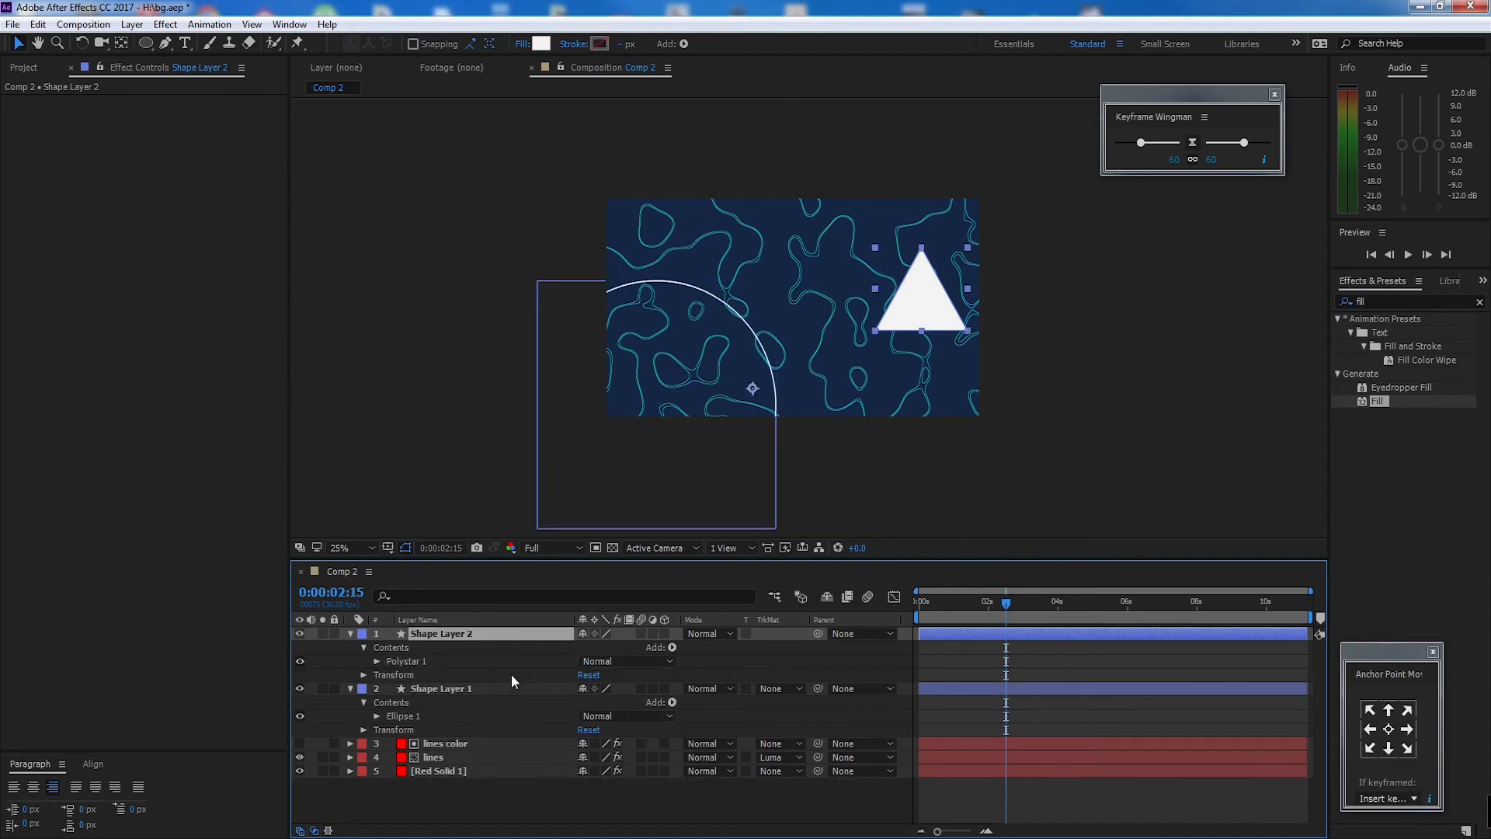
Step: Centre the anchor points of Shape Layer 1 and Shape Layer 2 on the circle and the triangle
{"action": "left_click", "coordinate": [441, 688]}
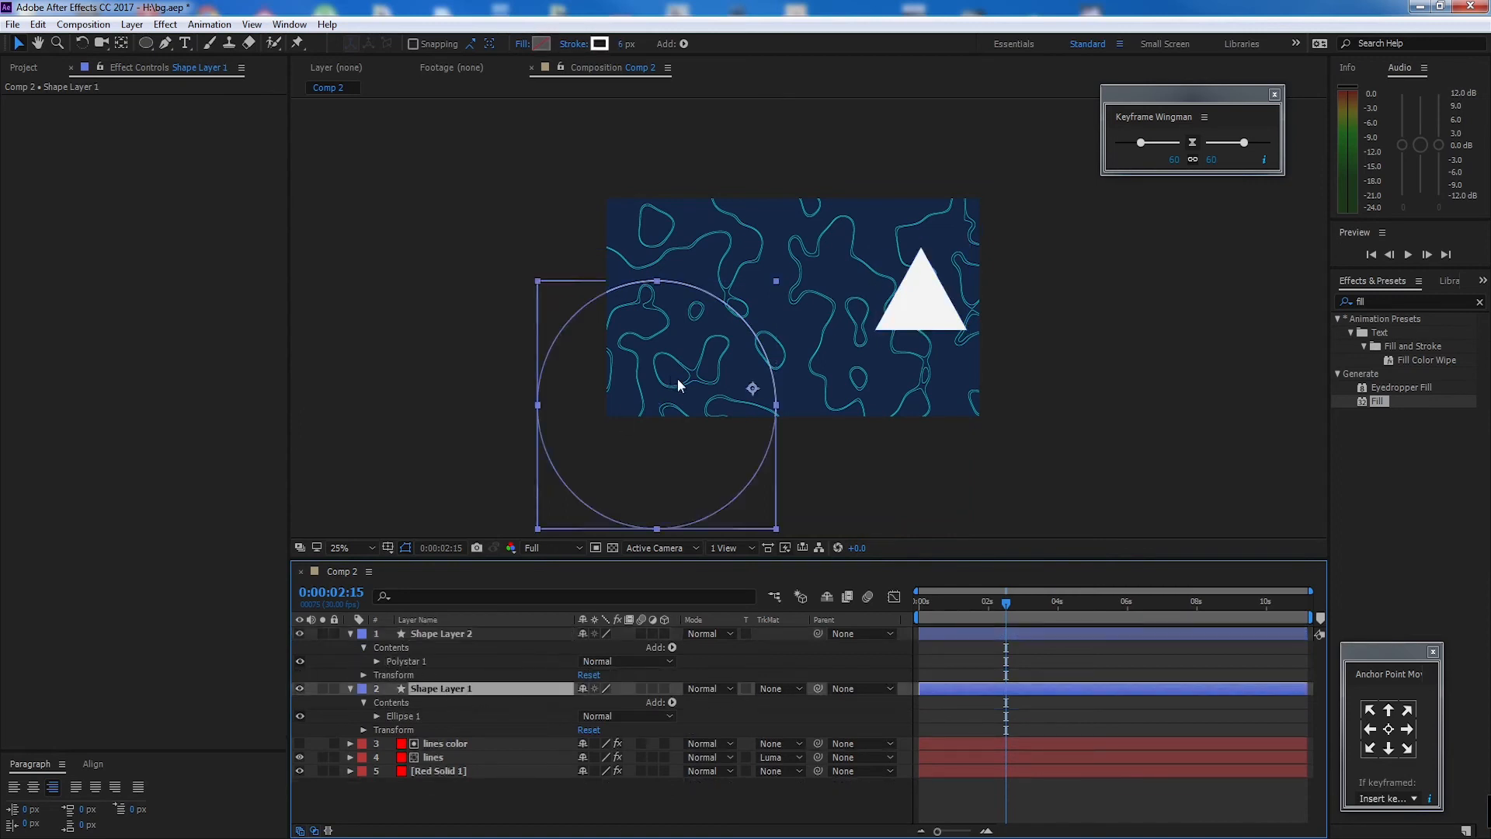
{"action": "left_click", "coordinate": [1389, 728]}
{"action": "left_click", "coordinate": [457, 633]}
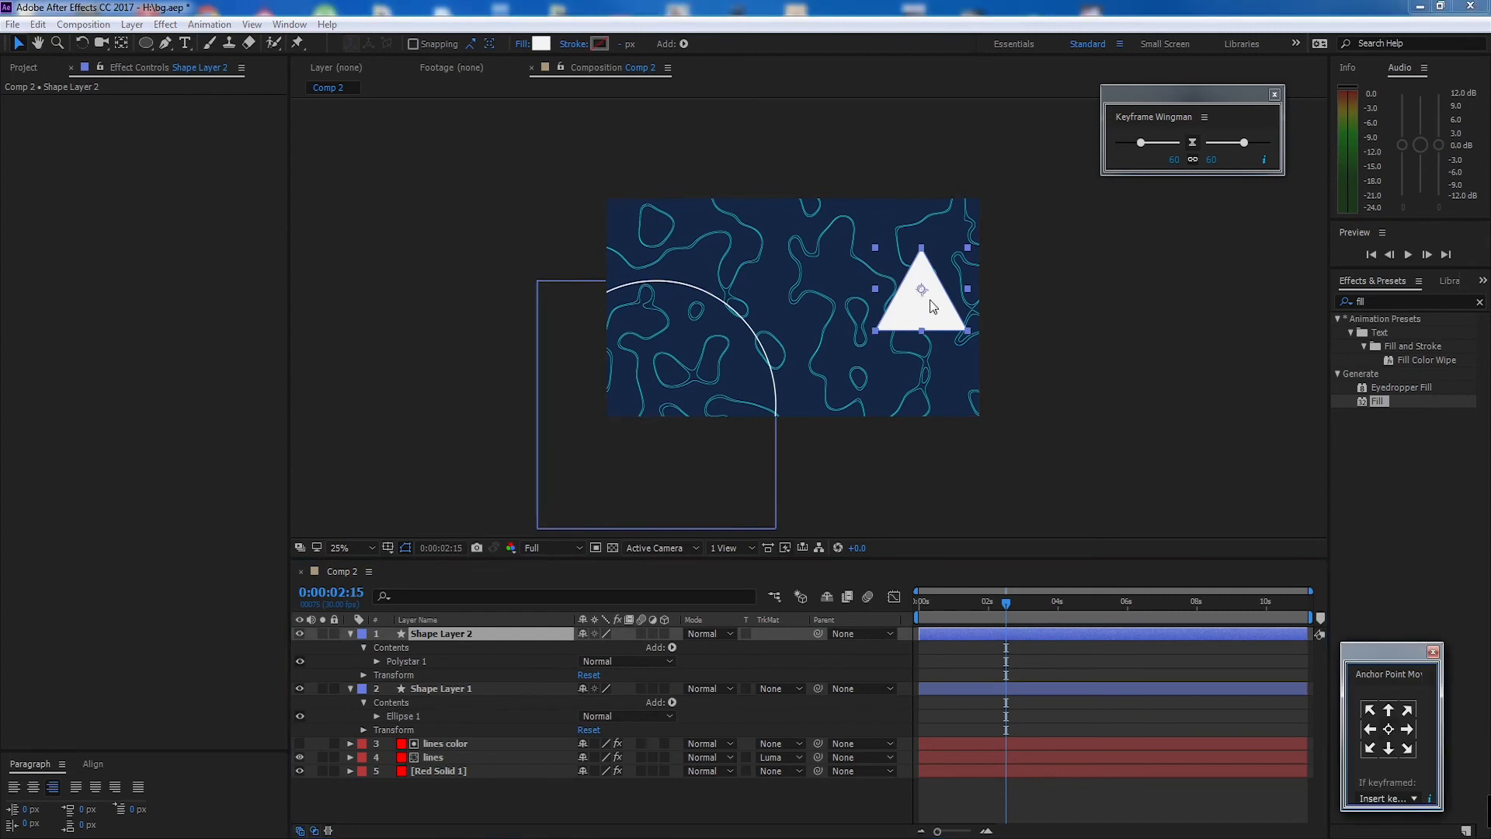
{"action": "left_click", "coordinate": [1100, 326]}
{"action": "scroll", "coordinate": [906, 306], "scroll_direction": "up", "scroll_amount": 2}
{"action": "left_click_drag", "start_coordinate": [914, 293], "coordinate": [909, 311]}
{"action": "scroll", "coordinate": [909, 311], "scroll_direction": "down", "scroll_amount": 2}
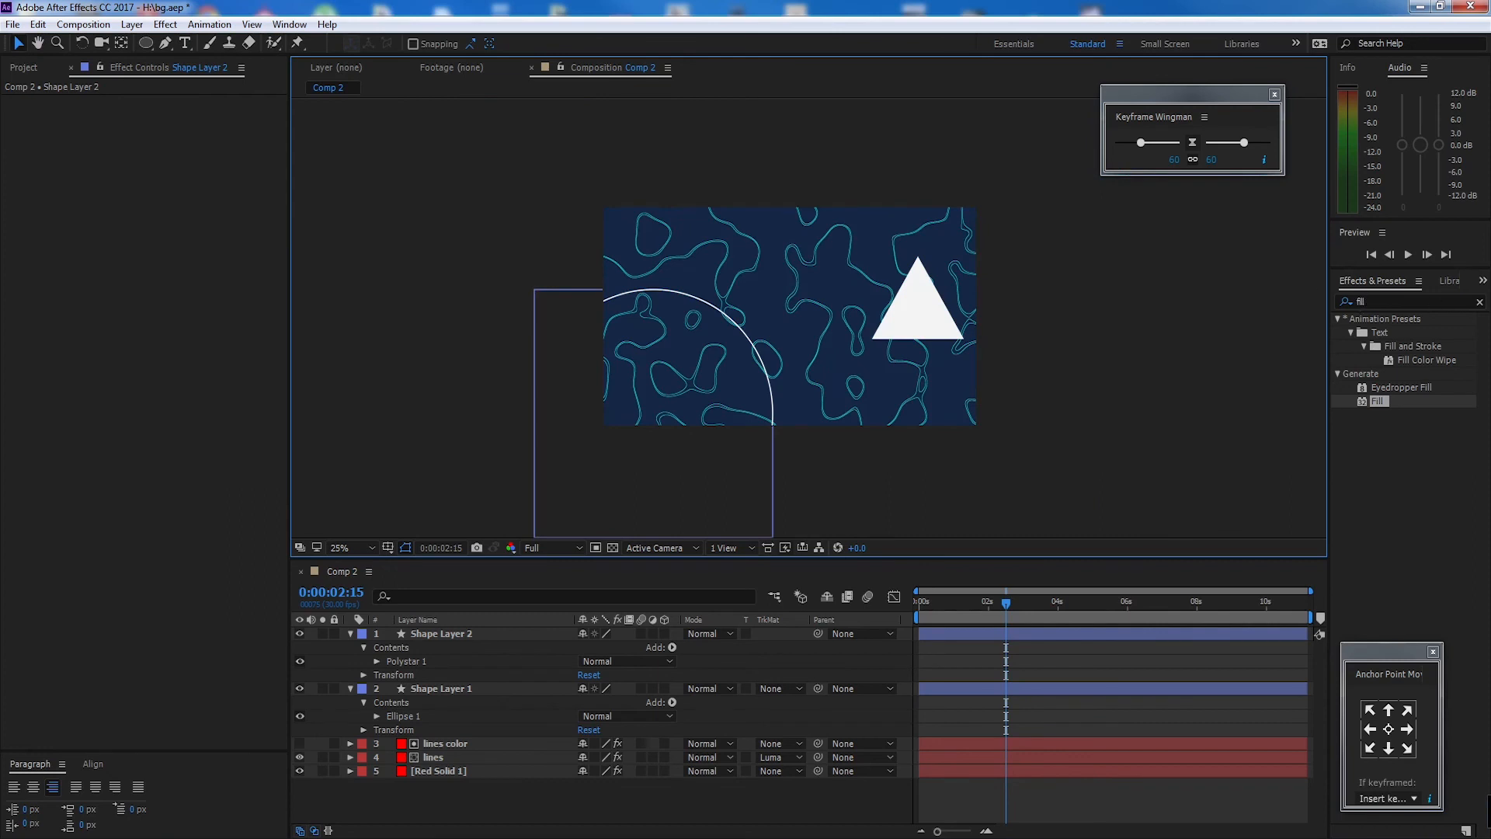
Step: Display the Character settings in place of Effects & Presets
{"action": "left_click", "coordinate": [1481, 284]}
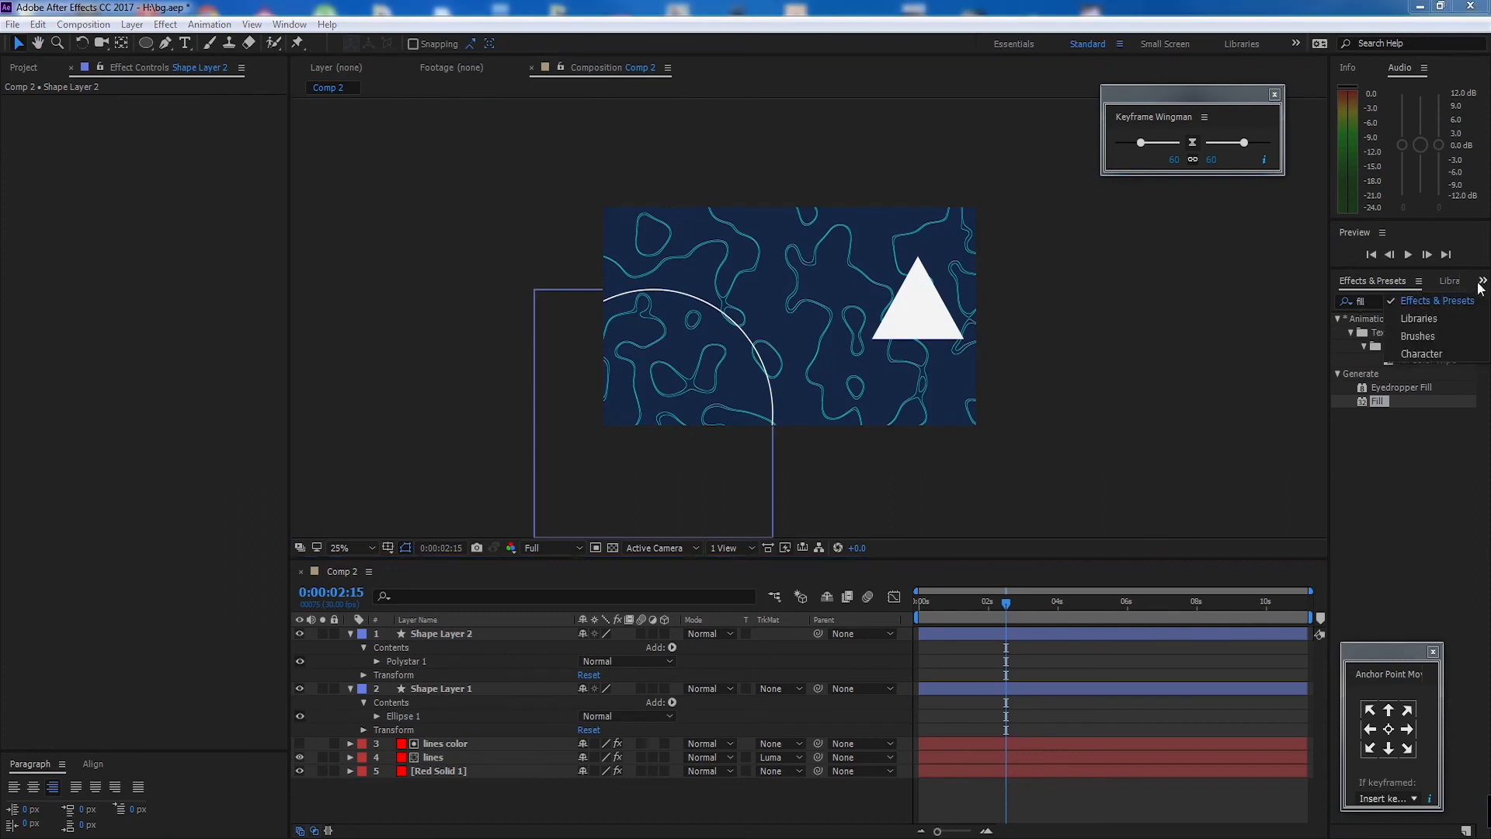
{"action": "left_click", "coordinate": [1422, 352]}
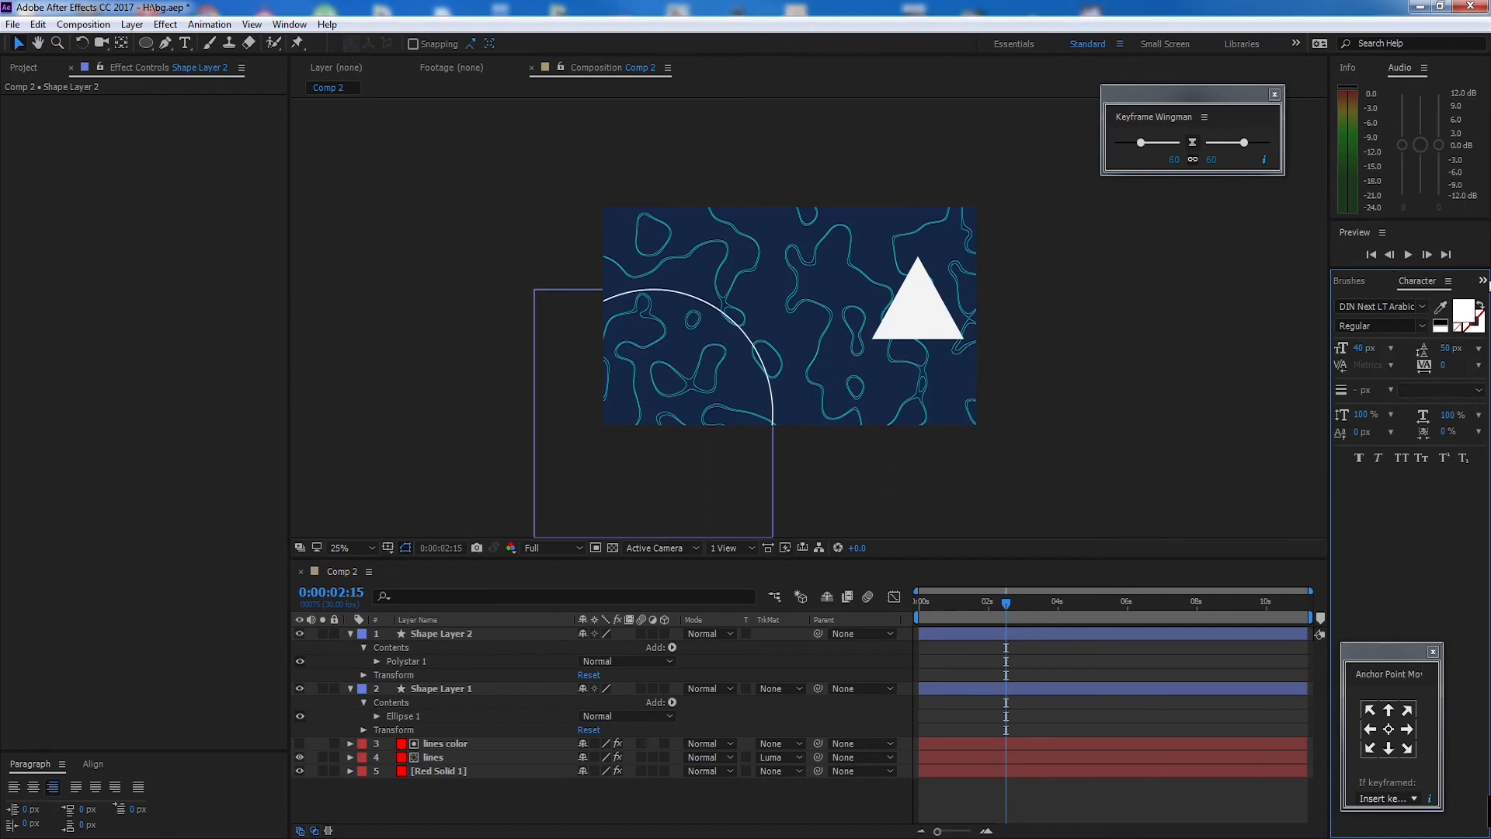
{"action": "left_click", "coordinate": [1484, 281]}
{"action": "left_click", "coordinate": [1131, 385]}
{"action": "left_click", "coordinate": [1107, 384]}
Step: Paste the cream BAKGROUND text layer into Comp 2 and move it up and left towards the middle
{"action": "key", "text": "ctrl+v"}
{"action": "scroll", "coordinate": [845, 377], "scroll_direction": "up", "scroll_amount": 2}
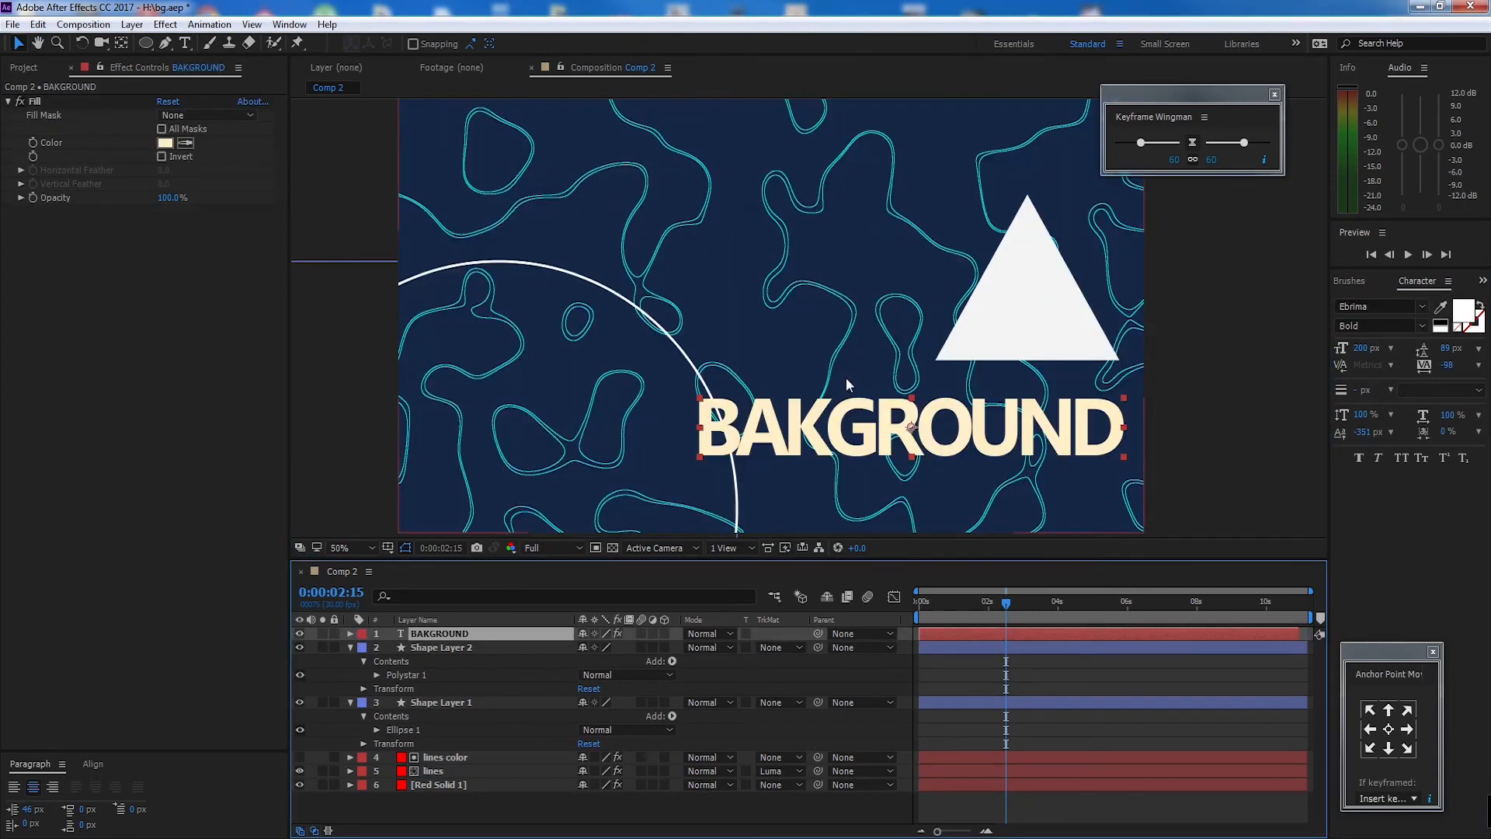
{"action": "left_click_drag", "start_coordinate": [980, 444], "coordinate": [804, 315]}
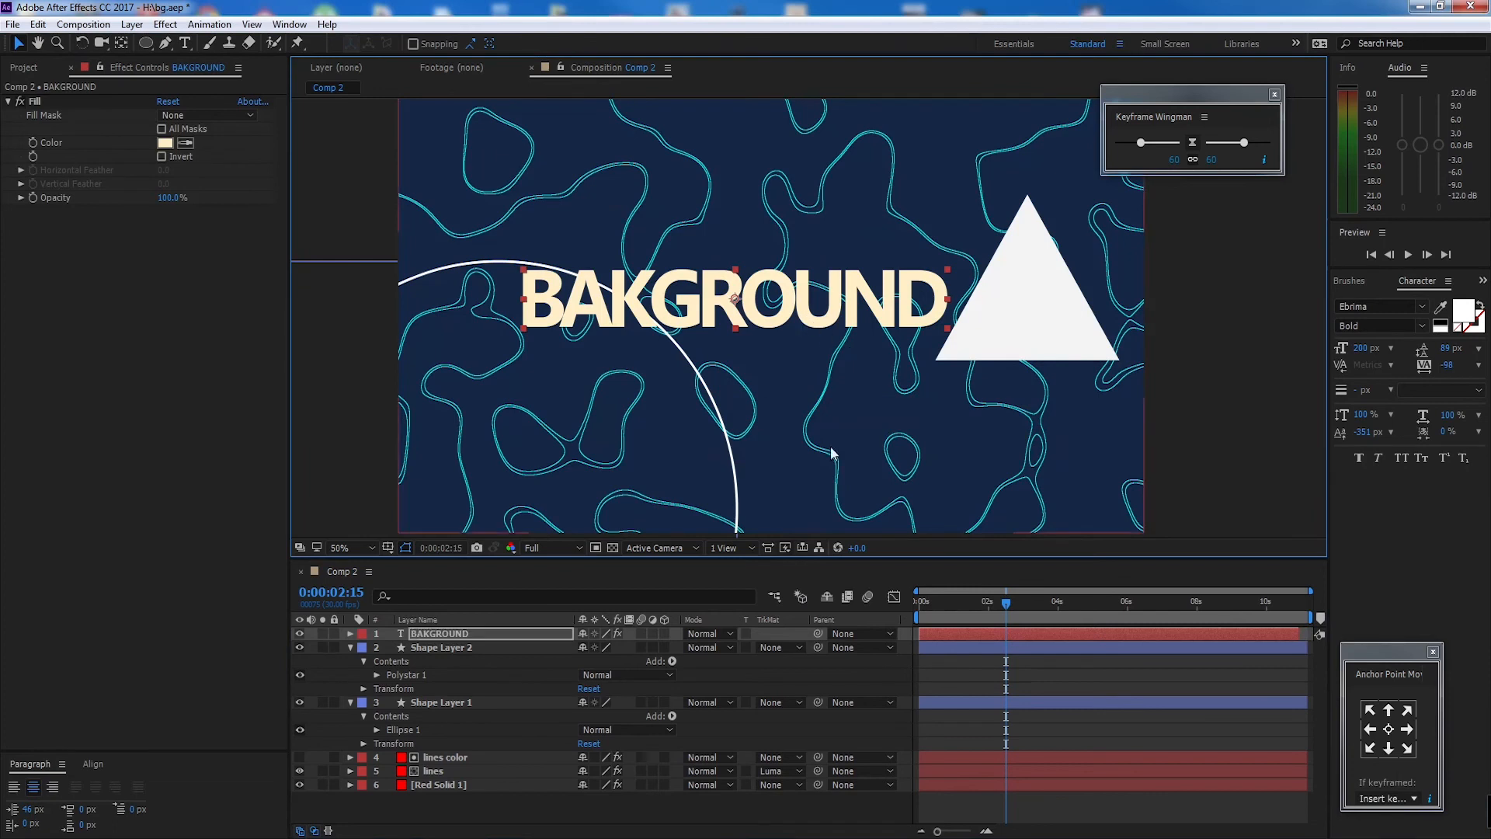
Step: Align the BAKGROUND text layer to the horizontal and vertical centre of the composition
{"action": "left_click", "coordinate": [495, 633]}
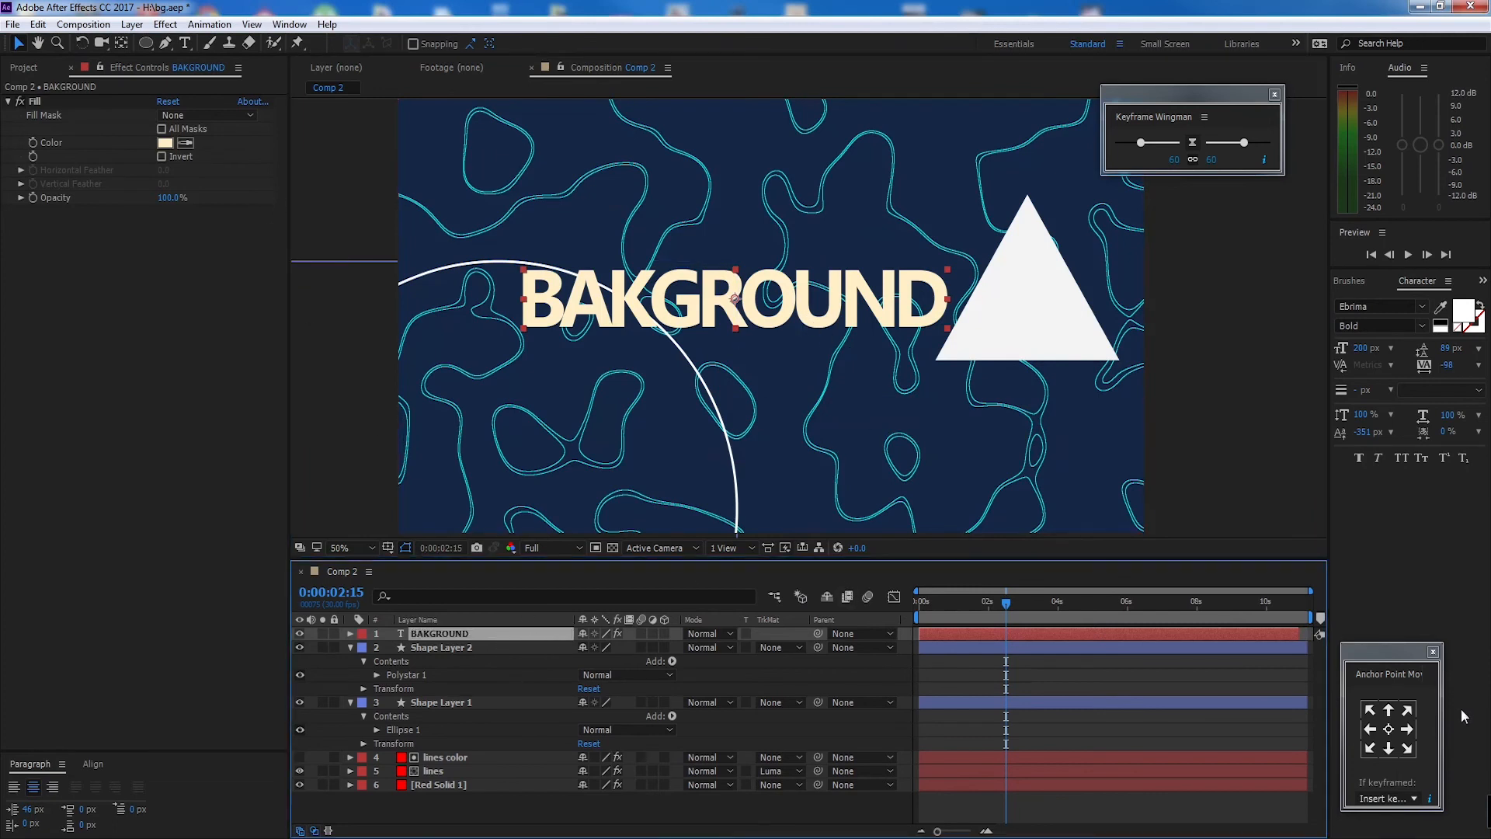
{"action": "left_click", "coordinate": [95, 764]}
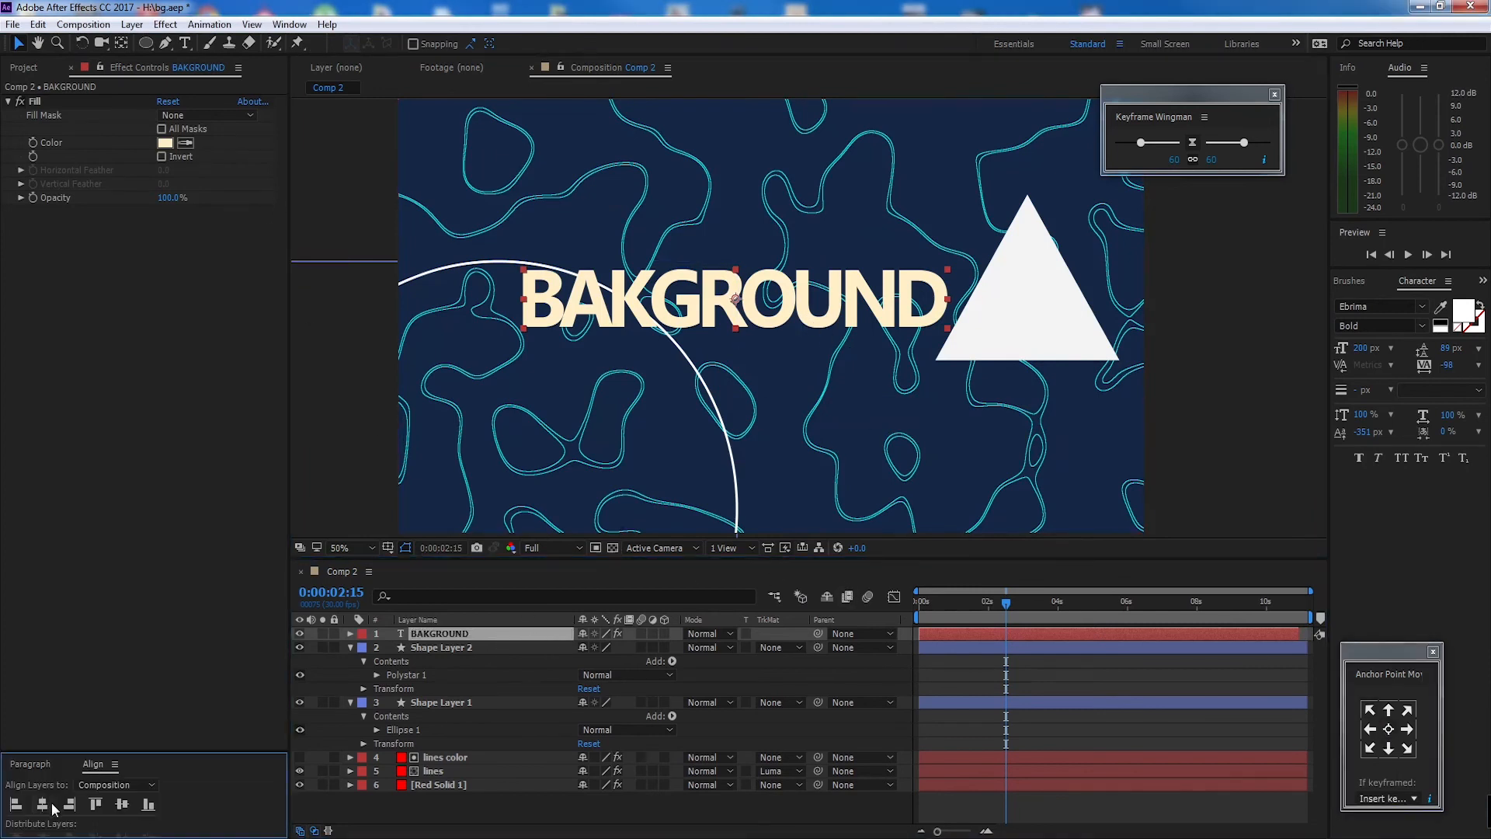
{"action": "left_click", "coordinate": [42, 804]}
{"action": "key", "text": "comma"}
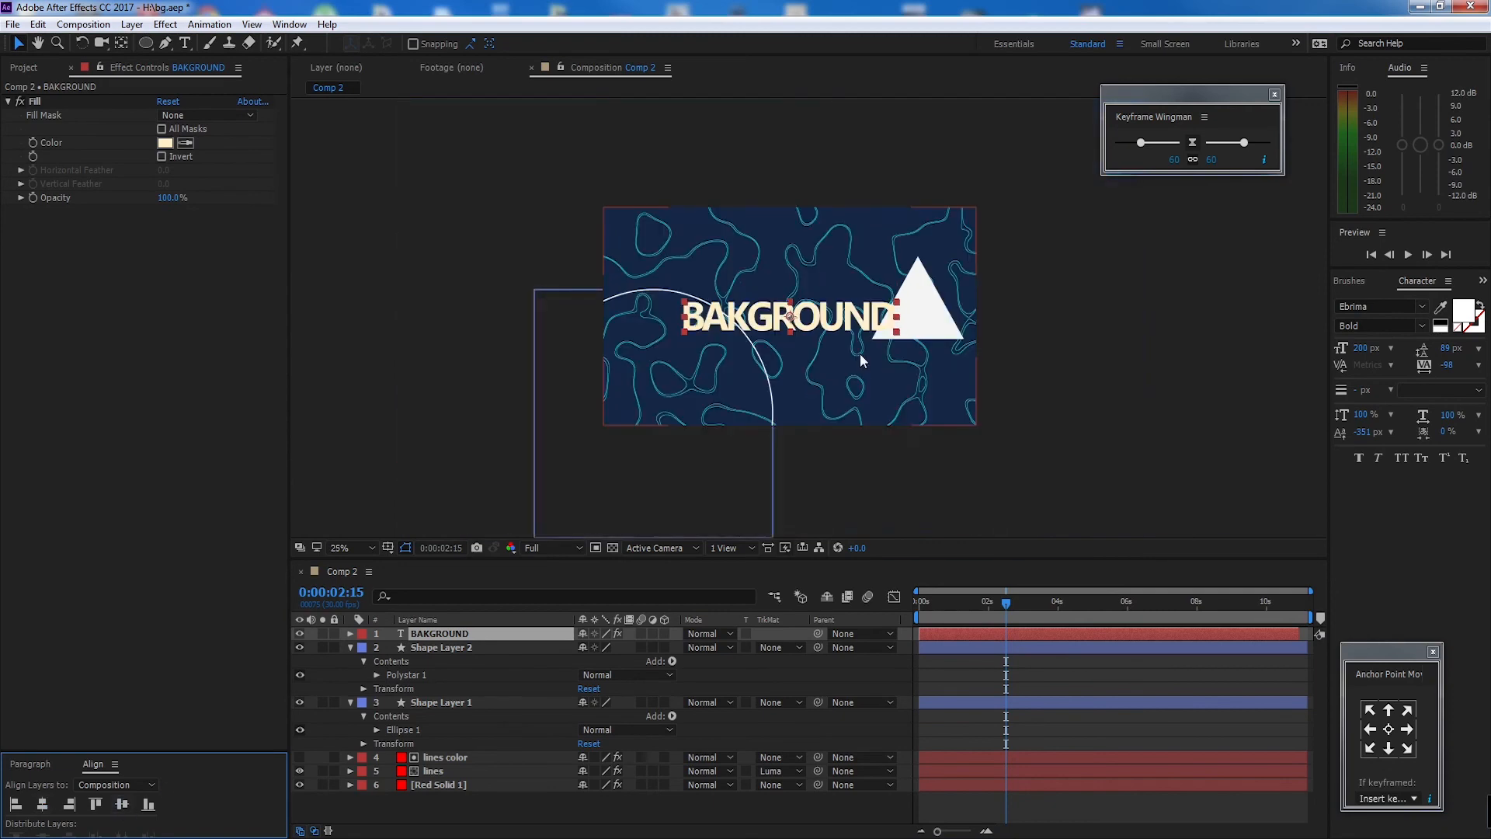
{"action": "key", "text": "period"}
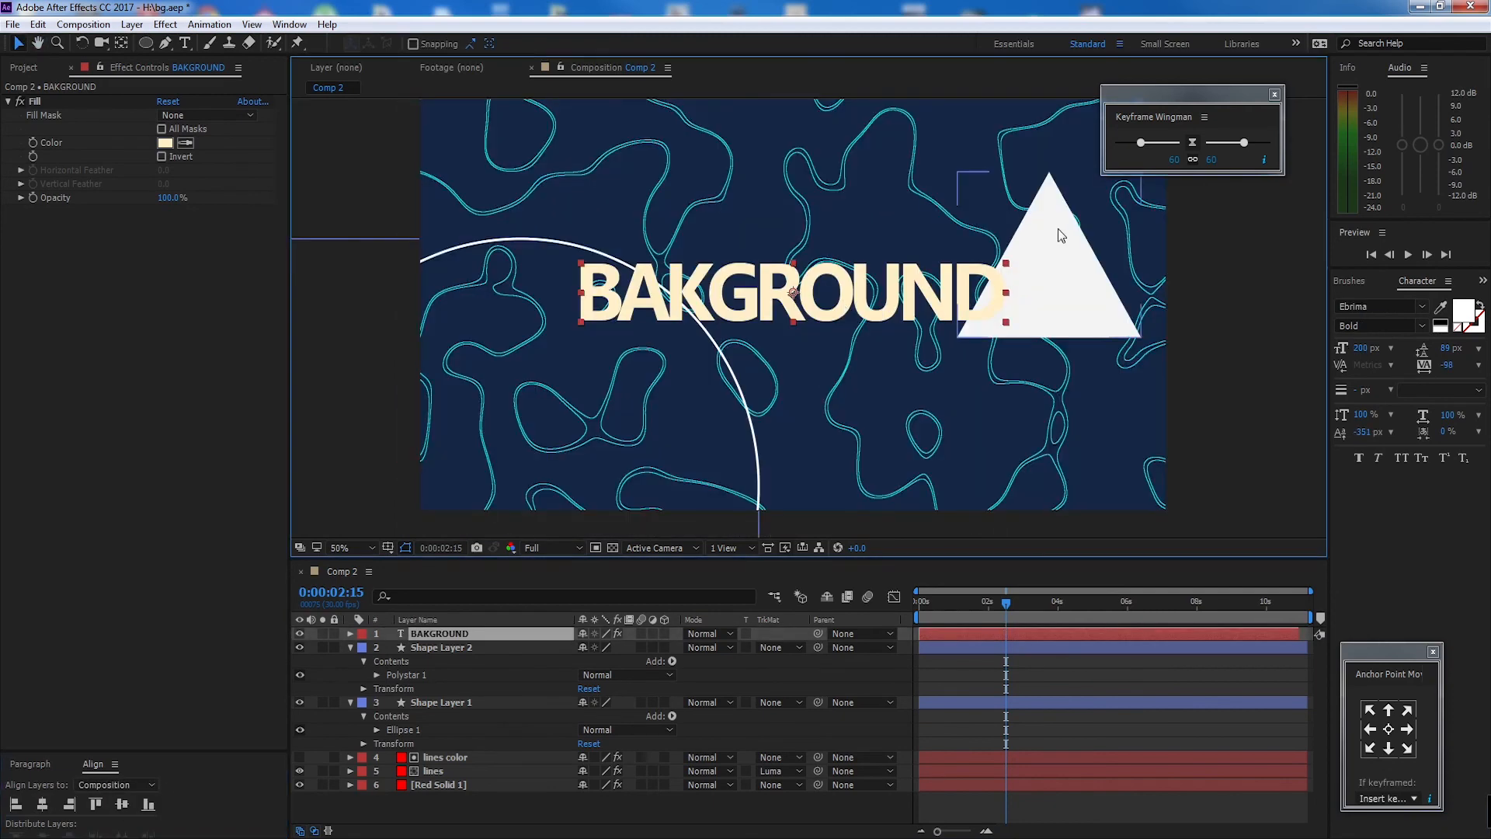
Step: Move the white triangle down and right beside the end of the BAKGROUND title and scale it to 62%
{"action": "left_click_drag", "start_coordinate": [1058, 229], "coordinate": [1091, 307]}
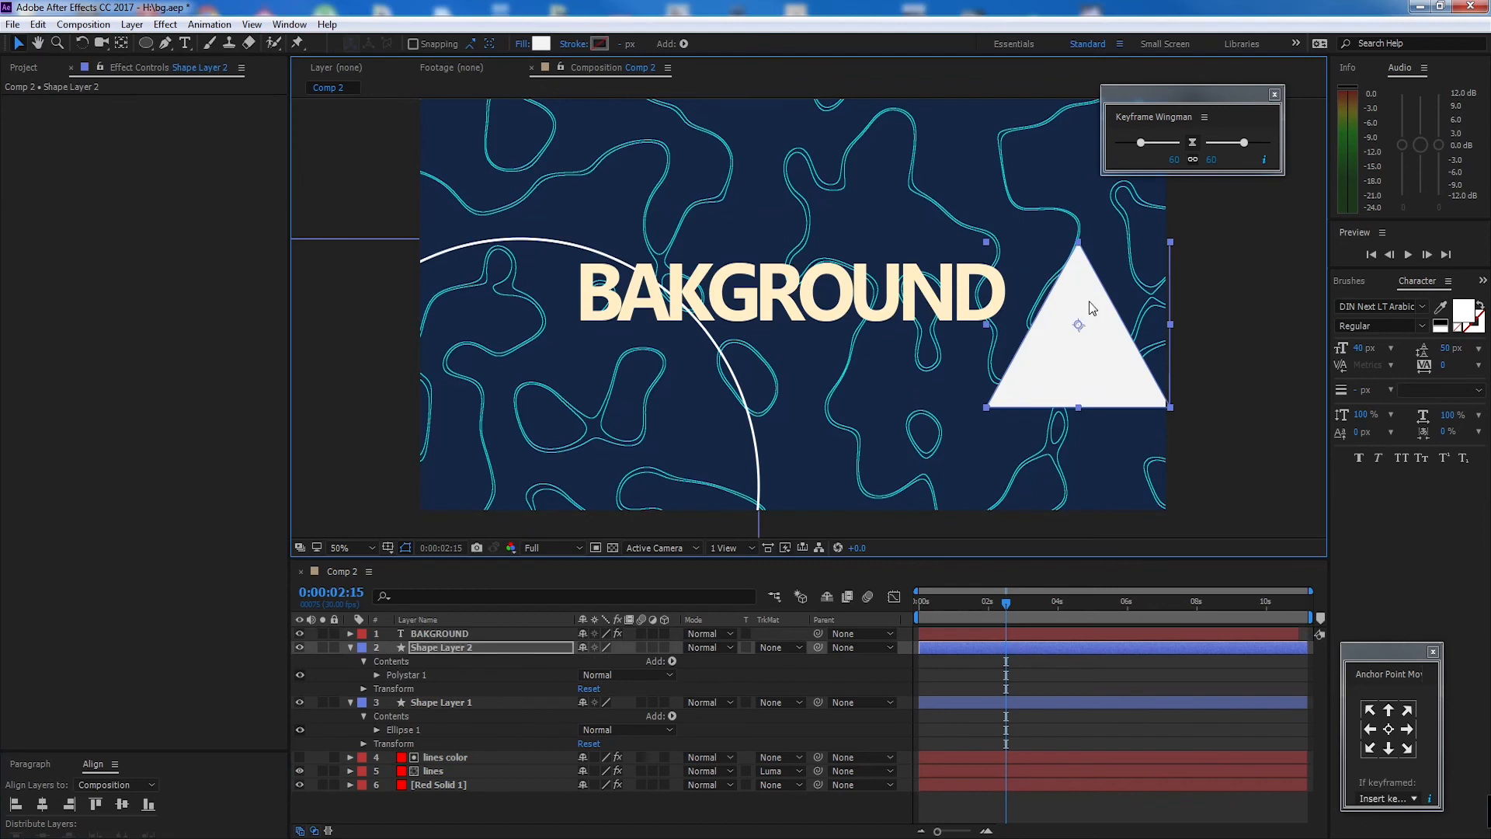
{"action": "key", "text": "s"}
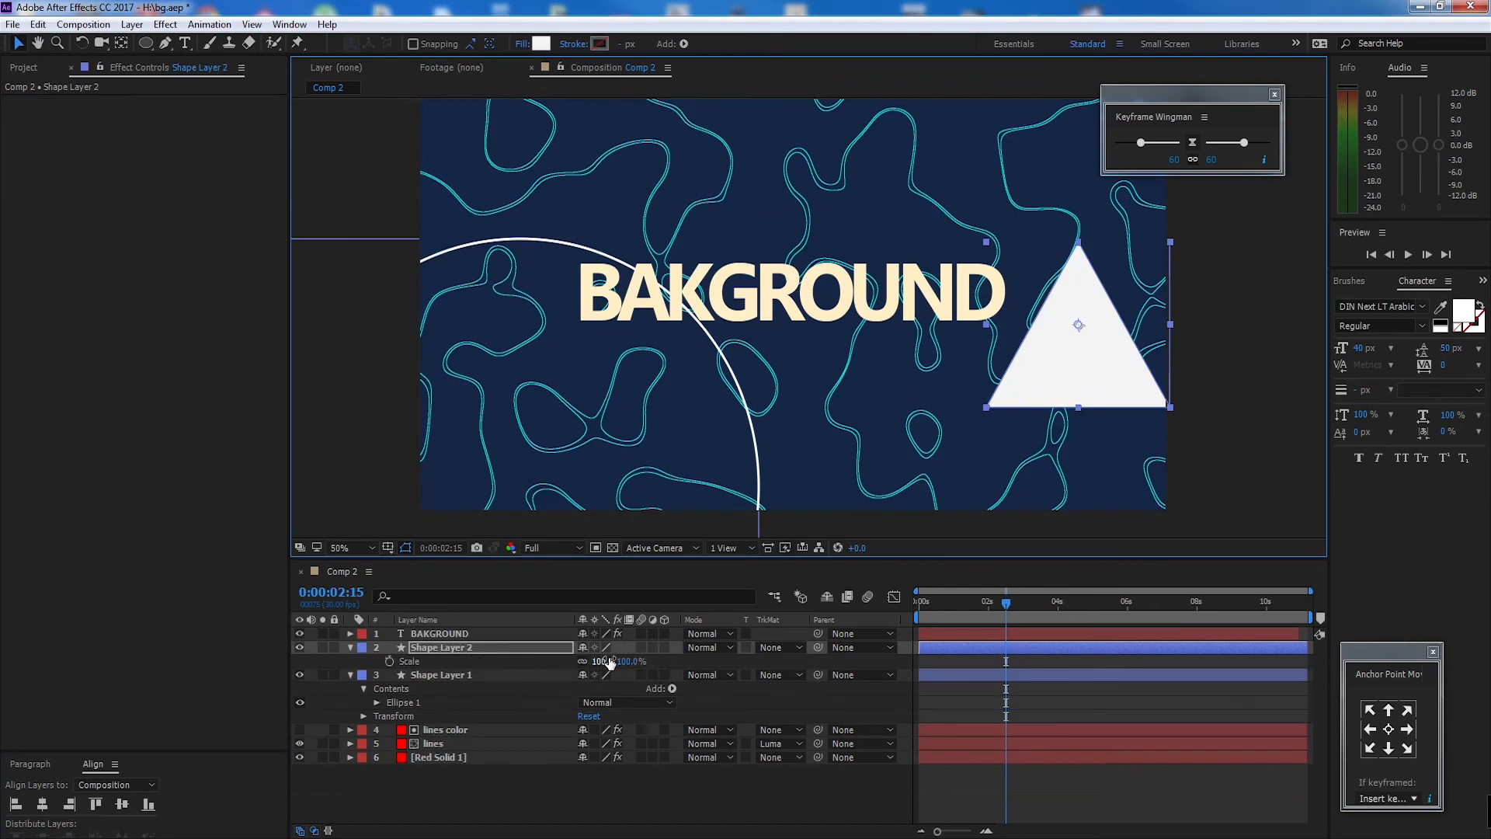
{"action": "left_click_drag", "start_coordinate": [609, 661], "coordinate": [580, 662]}
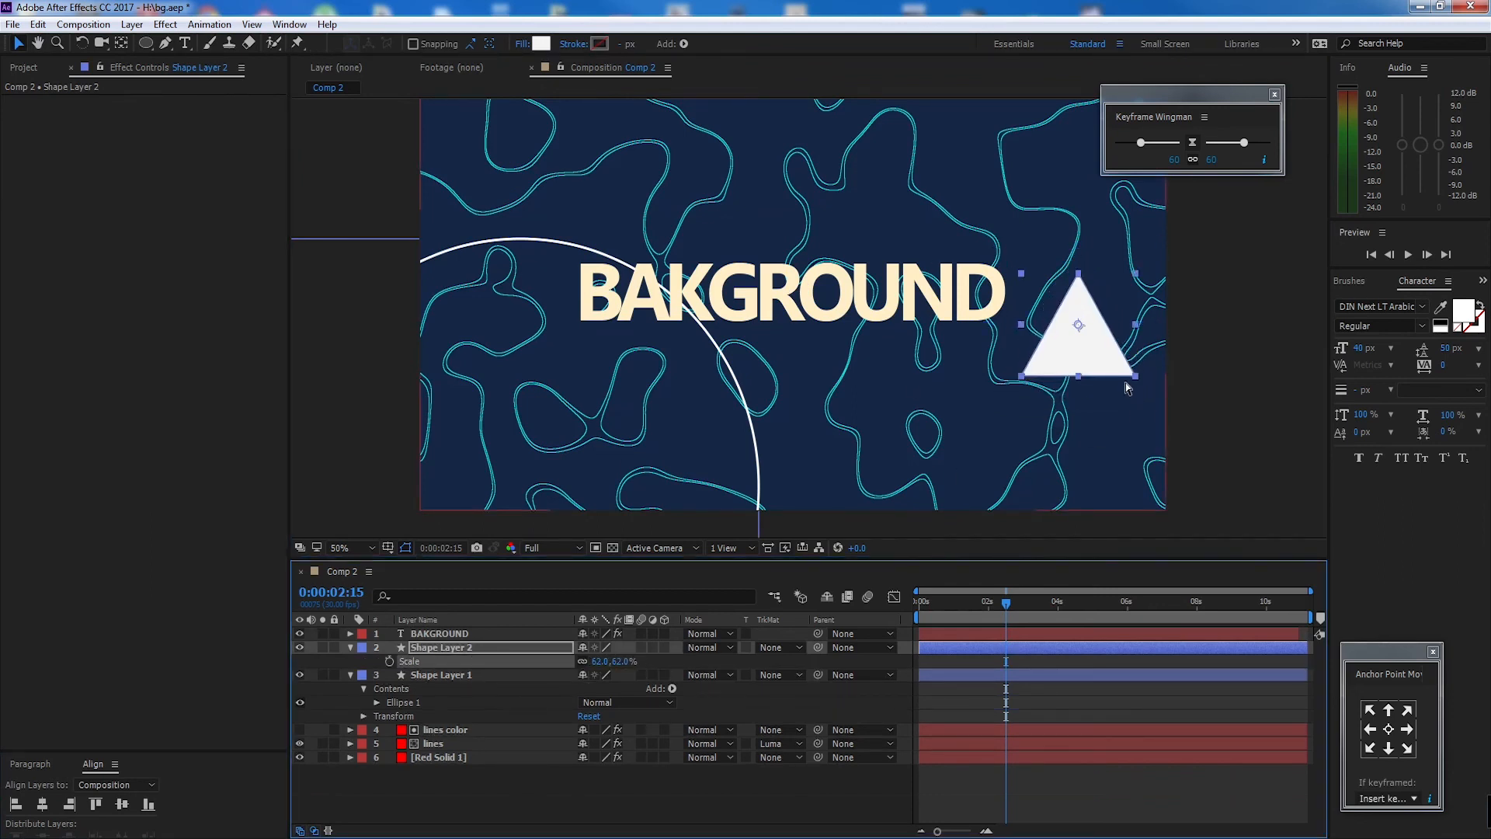
Step: Duplicate the triangle, place the copy above the title's first letters, rotate it to point right, and scale it to 24%
{"action": "key", "text": "ctrl+d"}
{"action": "left_click_drag", "start_coordinate": [1102, 375], "coordinate": [610, 204]}
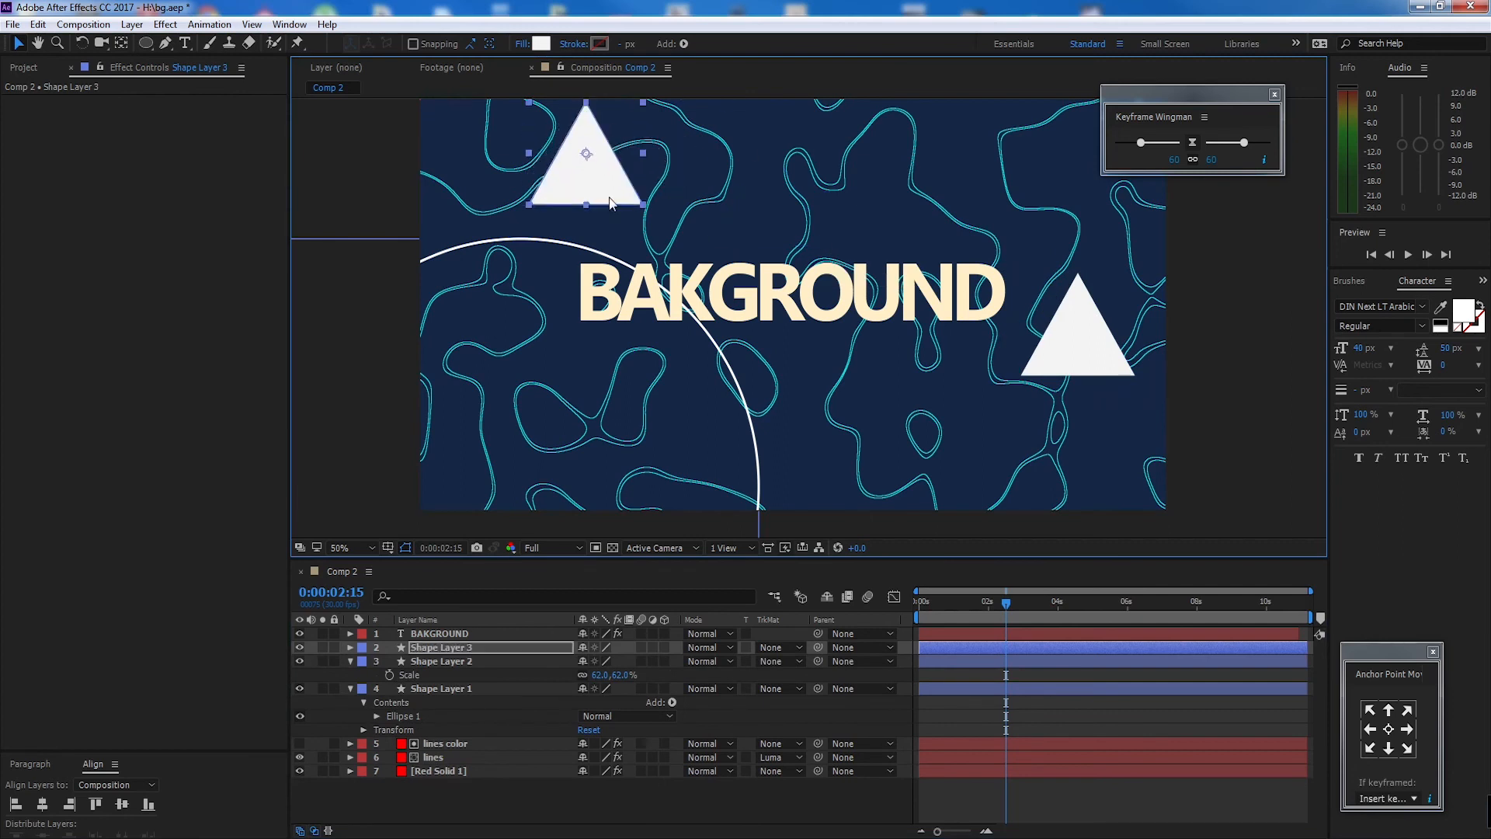
{"action": "key", "text": "r"}
{"action": "mouse_move", "coordinate": [598, 661]}
{"action": "left_mouse_down"}
{"action": "mouse_move", "coordinate": [676, 662]}
{"action": "mouse_move", "coordinate": [569, 663]}
{"action": "left_mouse_up"}
{"action": "key", "text": "s"}
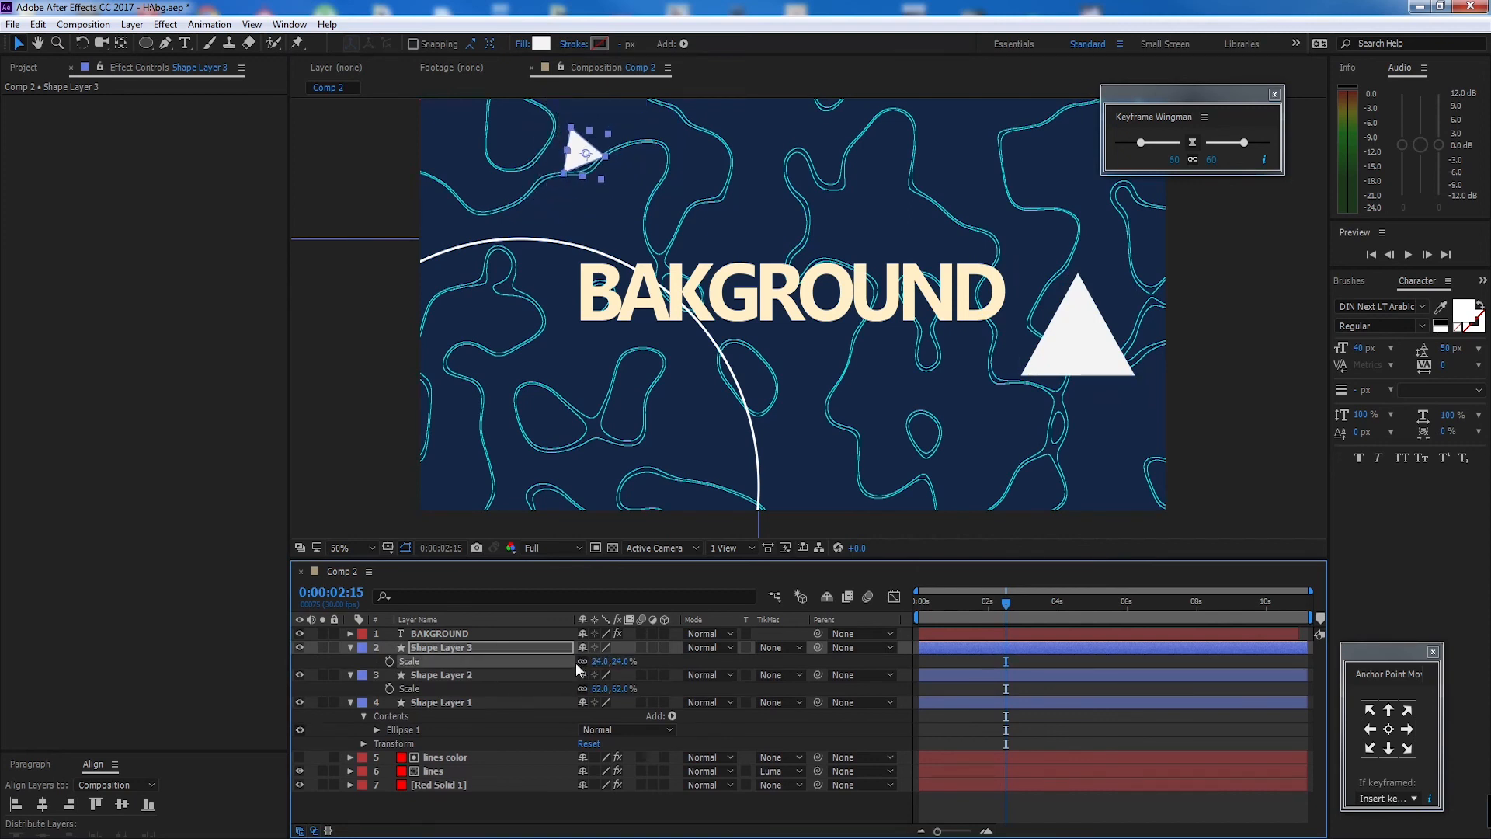
Step: Duplicate the small rotated triangle, place the copy below the title's right half, and scale it to 9%
{"action": "key", "text": "ctrl+d"}
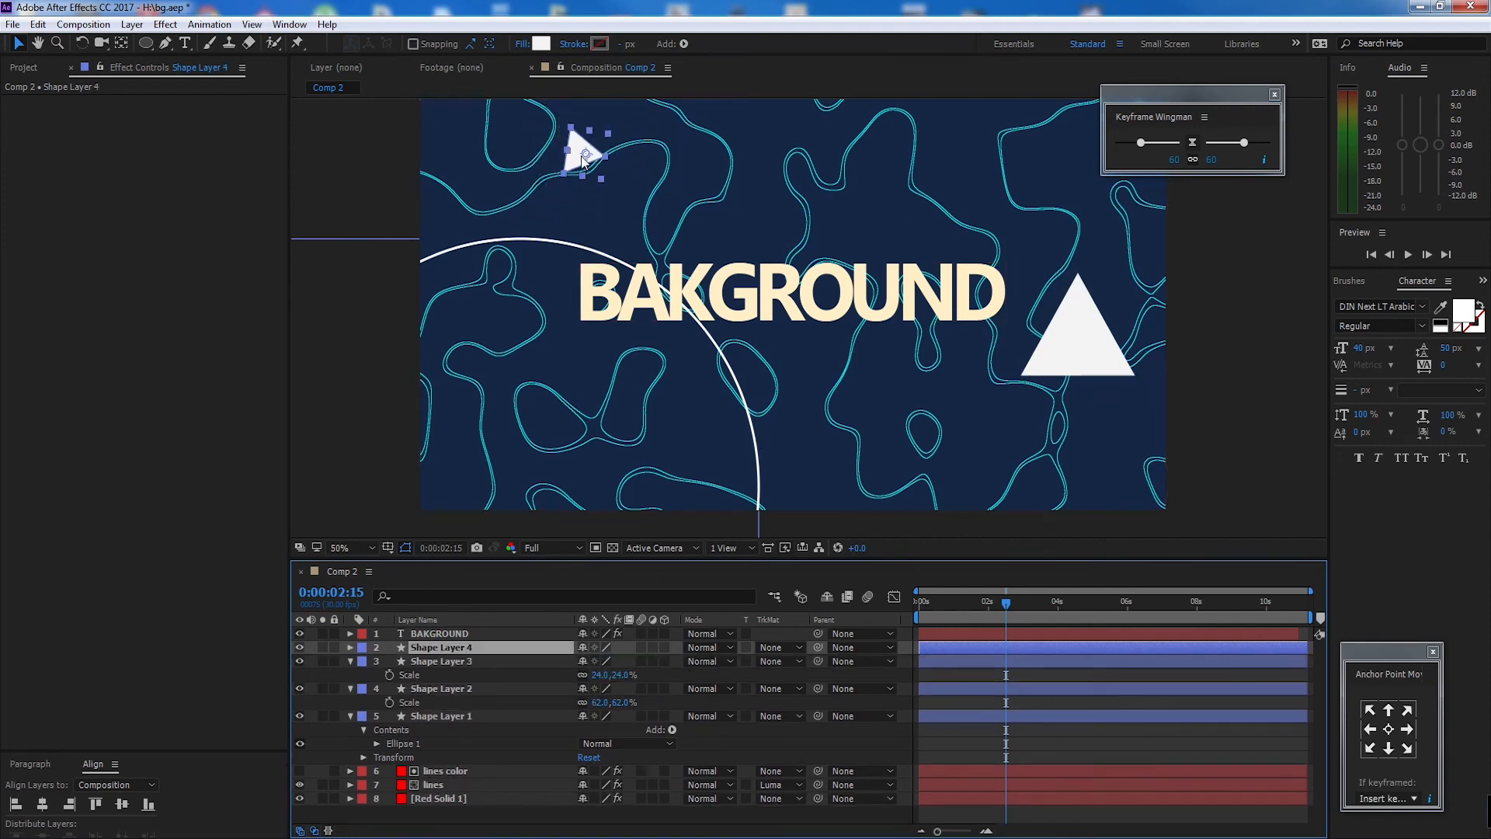
{"action": "left_click_drag", "start_coordinate": [586, 154], "coordinate": [873, 450]}
{"action": "key", "text": "Return"}
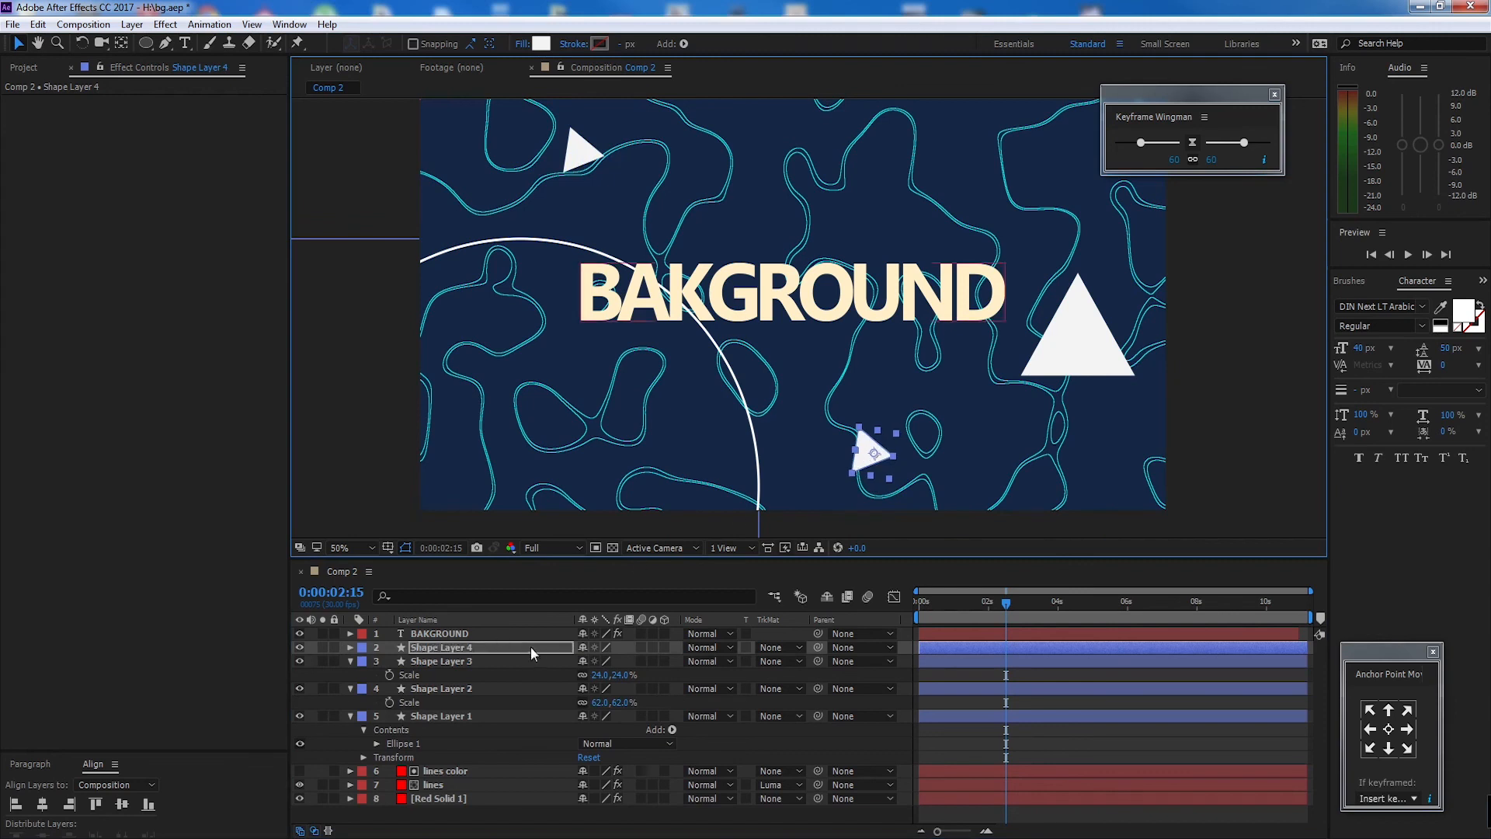
{"action": "key", "text": "s"}
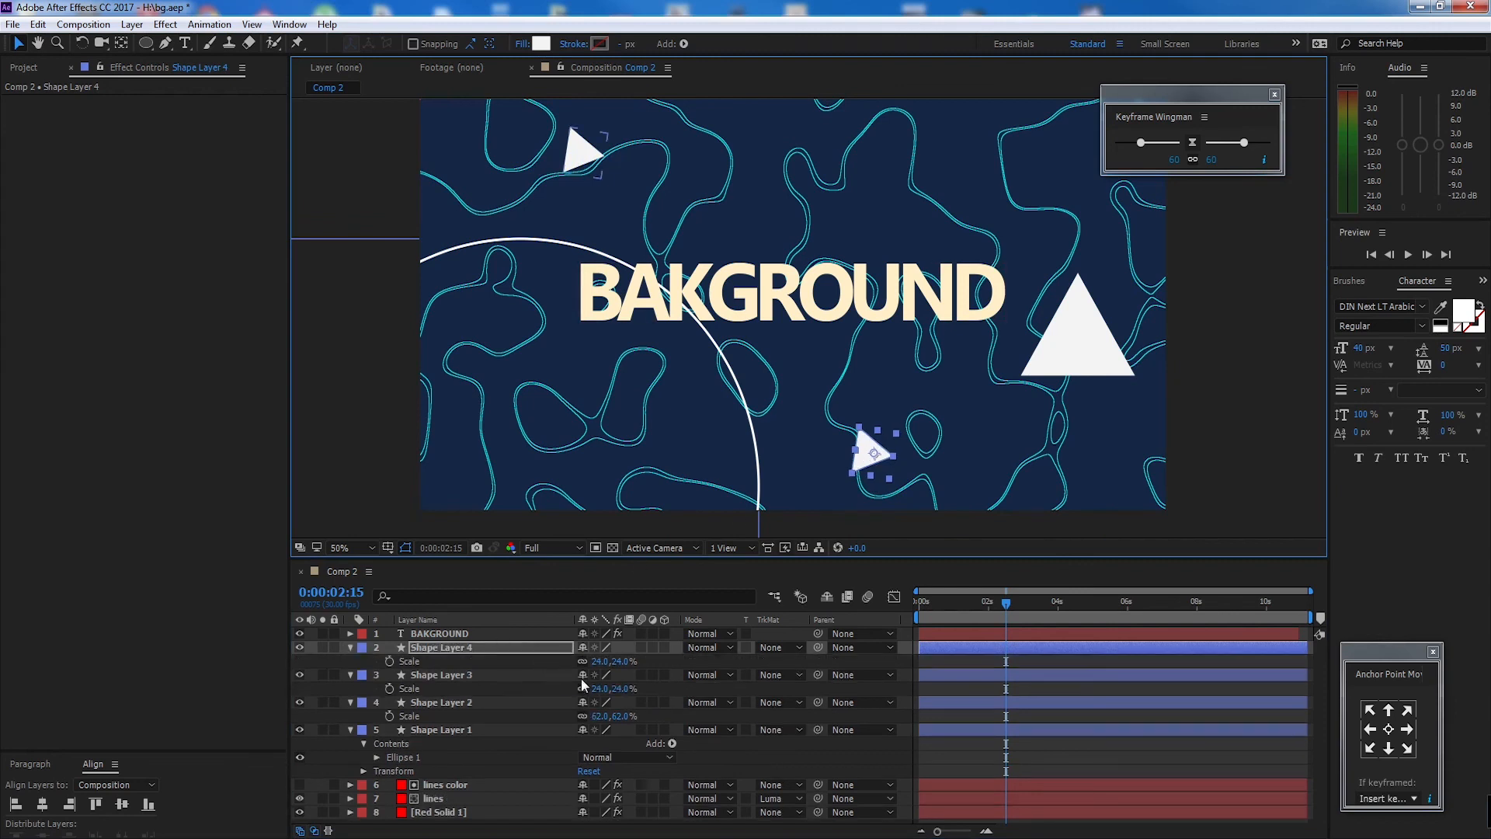
{"action": "left_click_drag", "start_coordinate": [604, 664], "coordinate": [596, 665]}
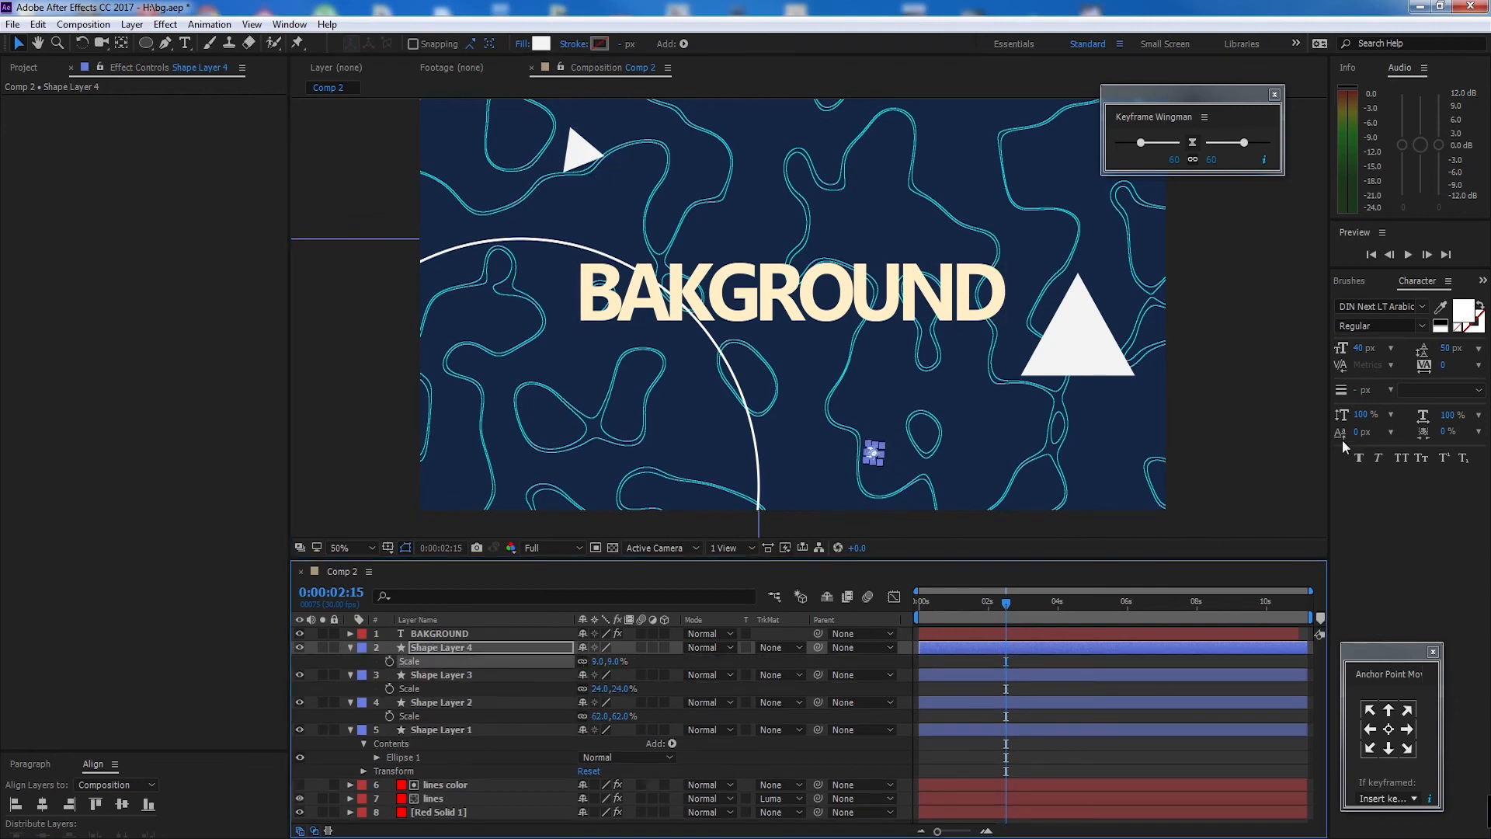
{"action": "left_click", "coordinate": [1233, 455]}
Step: Preview the Comp 2 animation from its first frame with the full composition in view
{"action": "scroll", "coordinate": [1002, 358], "scroll_direction": "down", "scroll_amount": 2}
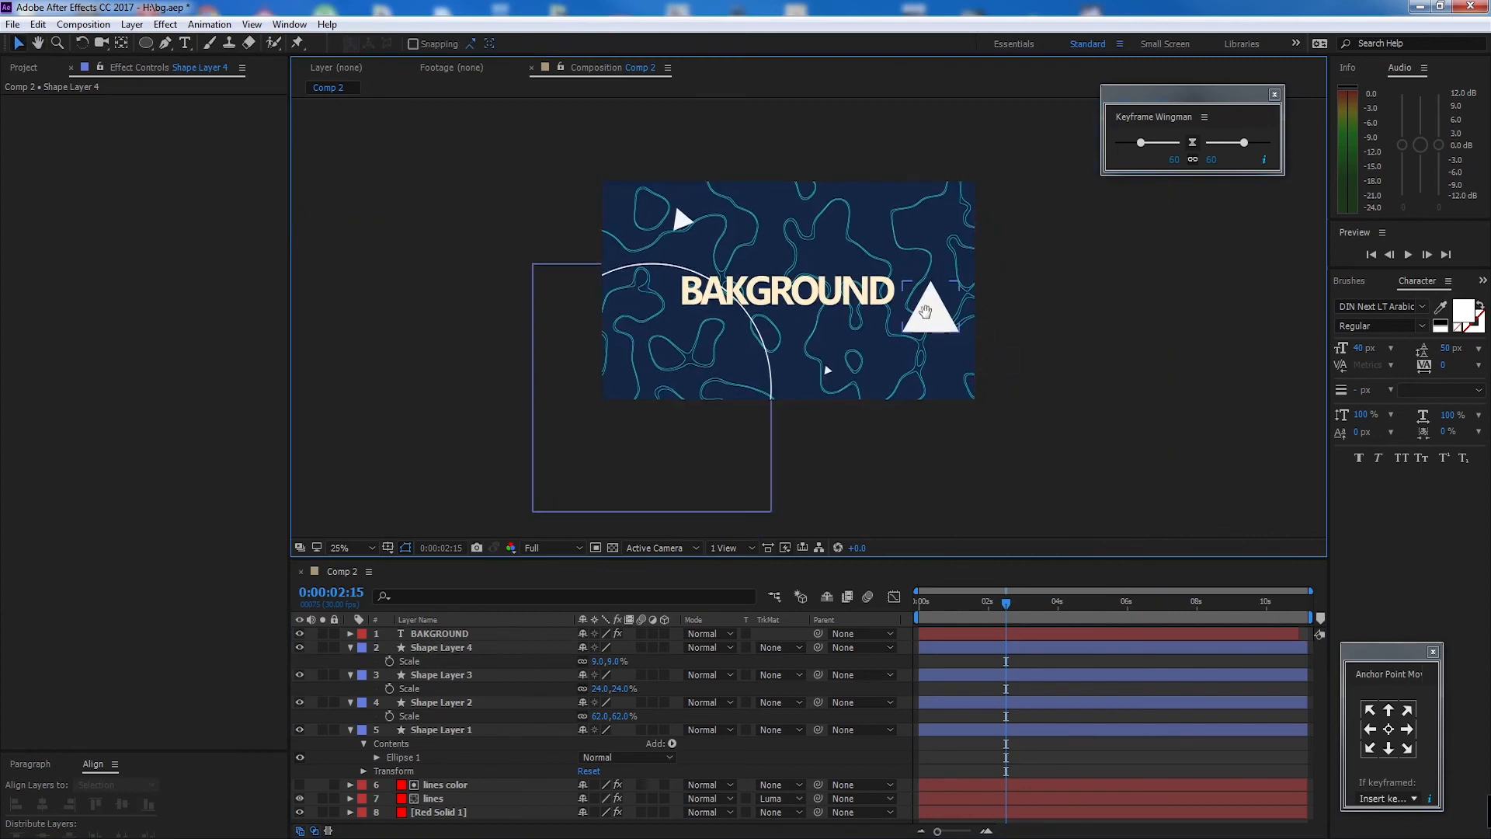
{"action": "scroll", "coordinate": [810, 303], "scroll_direction": "up", "scroll_amount": 2}
{"action": "left_click", "coordinate": [898, 332]}
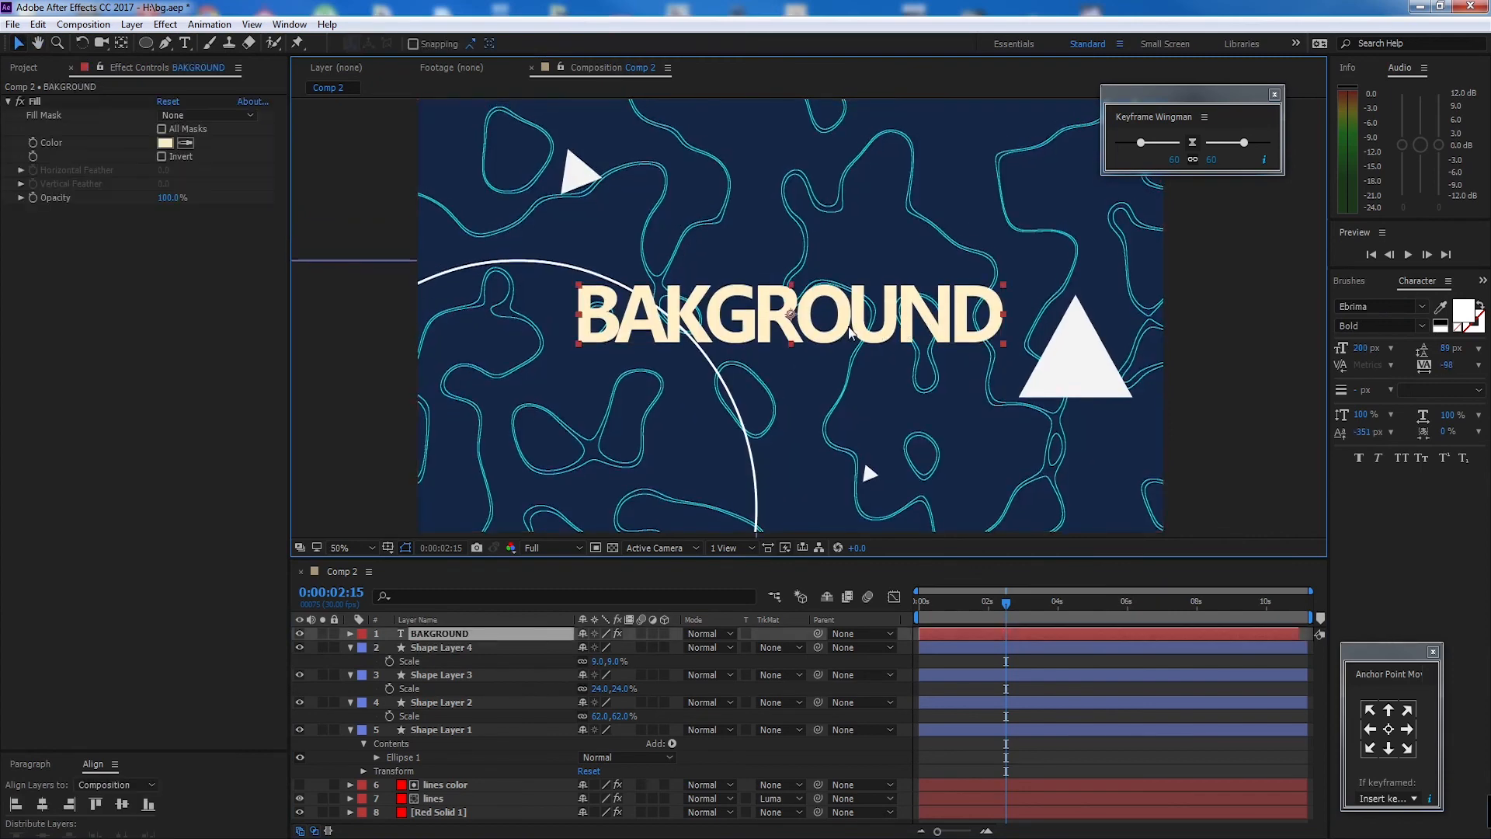
{"action": "key", "text": "comma"}
{"action": "left_click_drag", "start_coordinate": [1003, 598], "coordinate": [871, 608]}
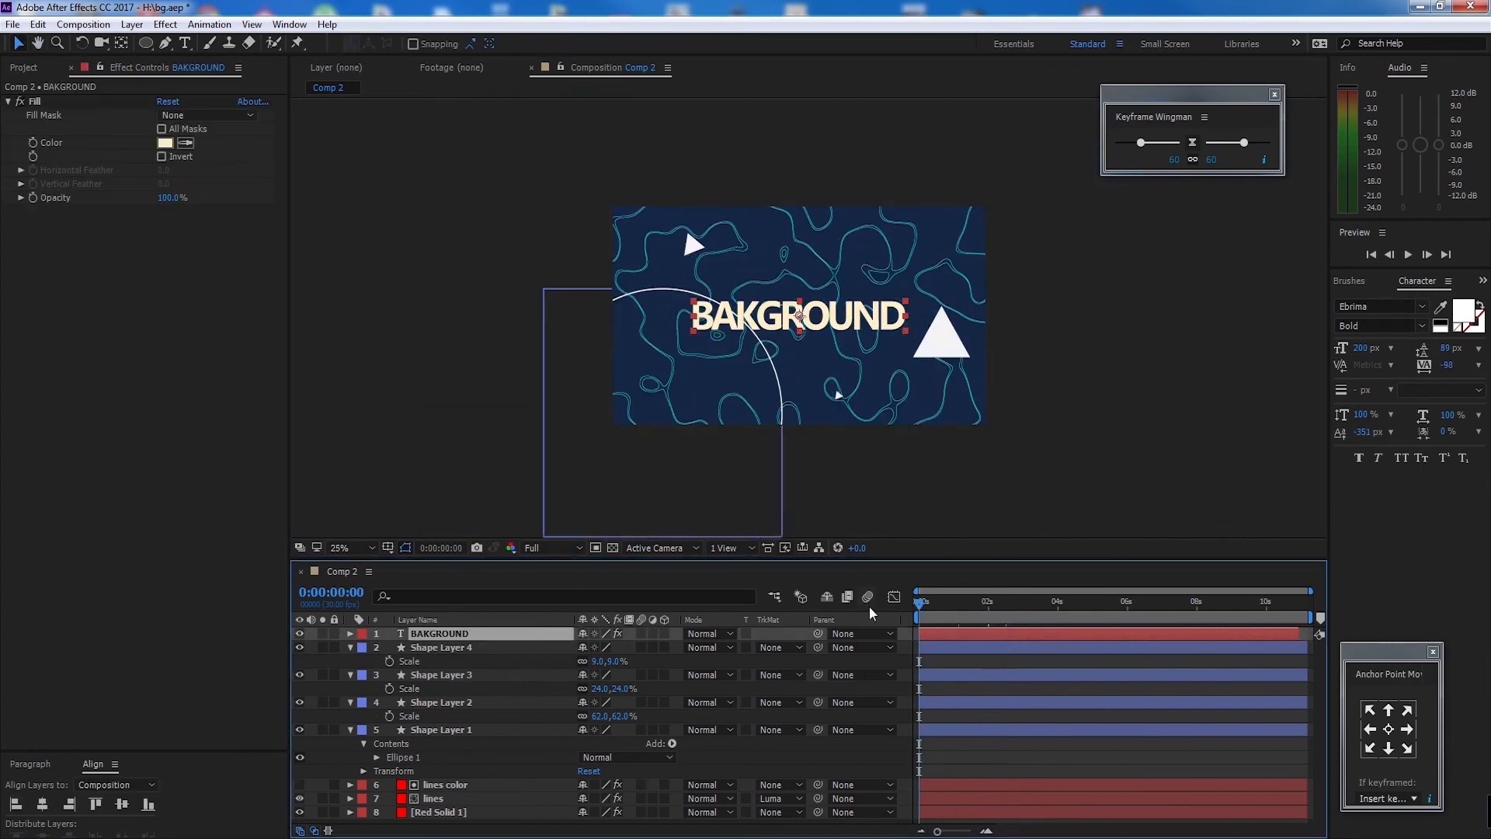
{"action": "key", "text": "space"}
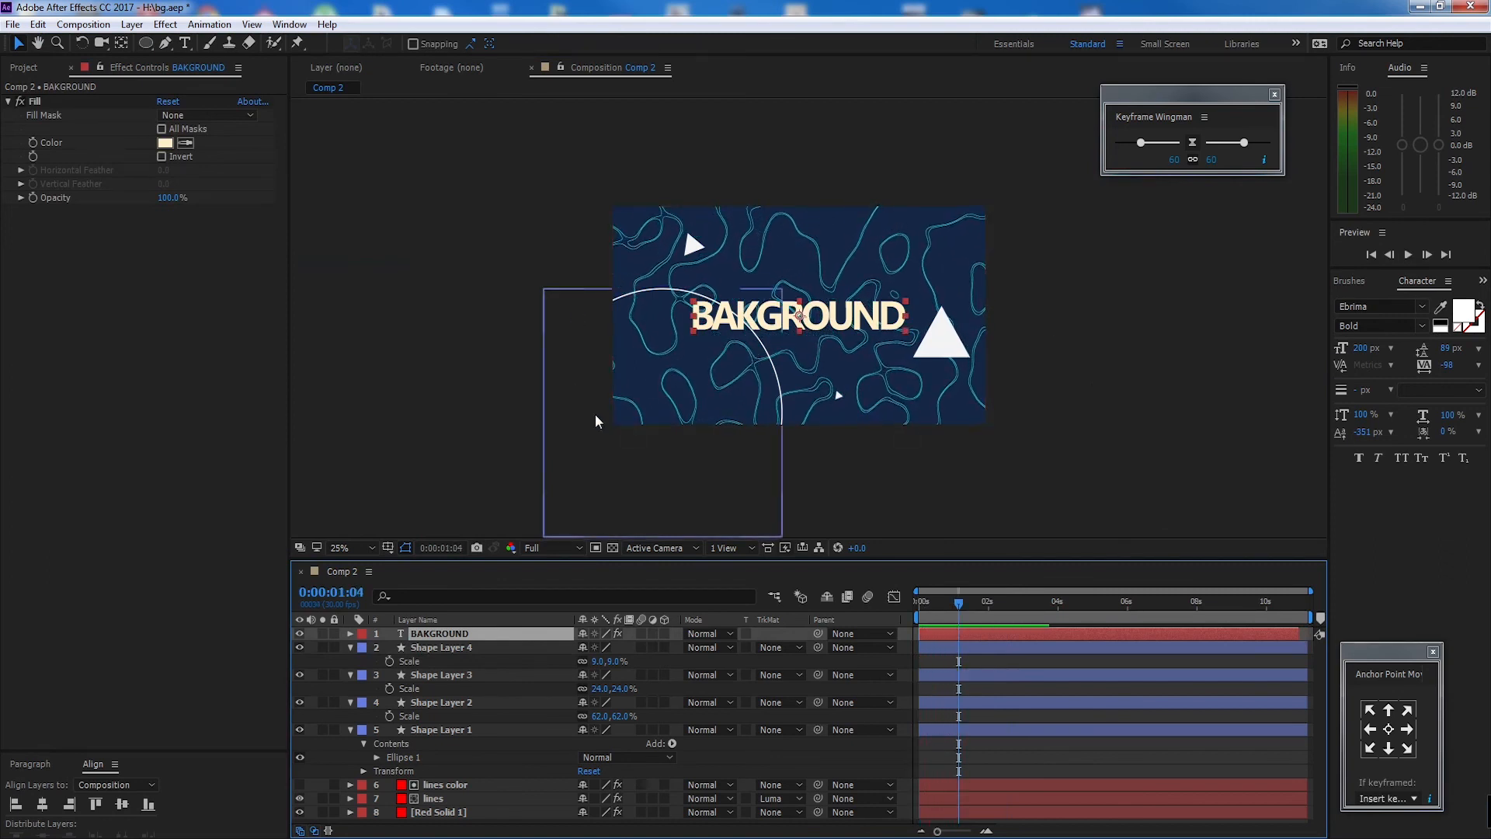